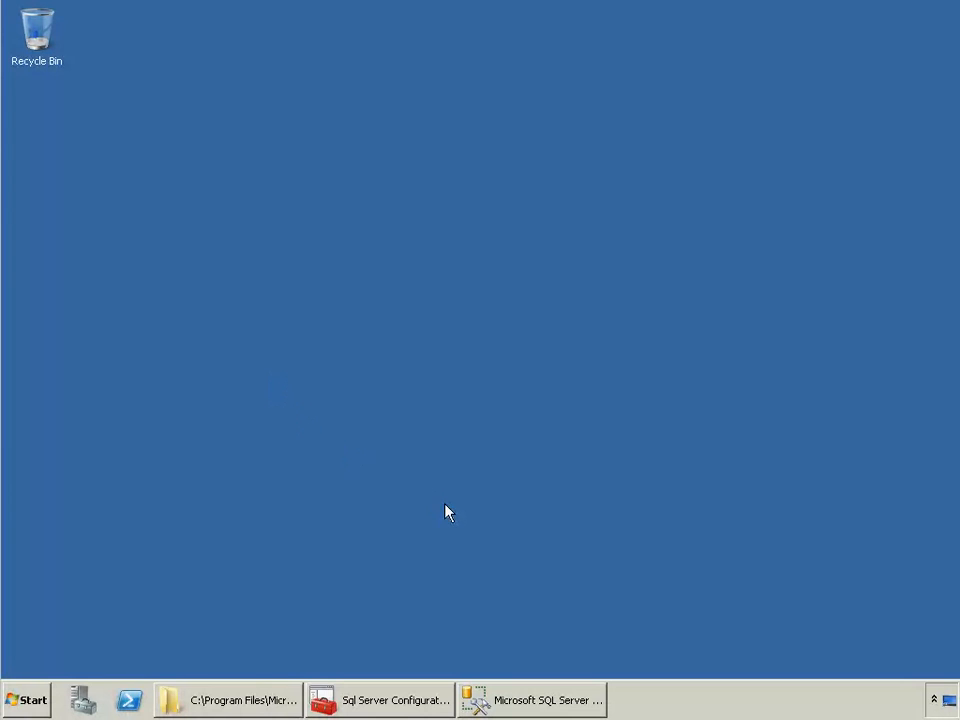
Review the SQL Server services in SQL Server Configuration Manager and the database files in the instance's DATA folder
click(410, 703)
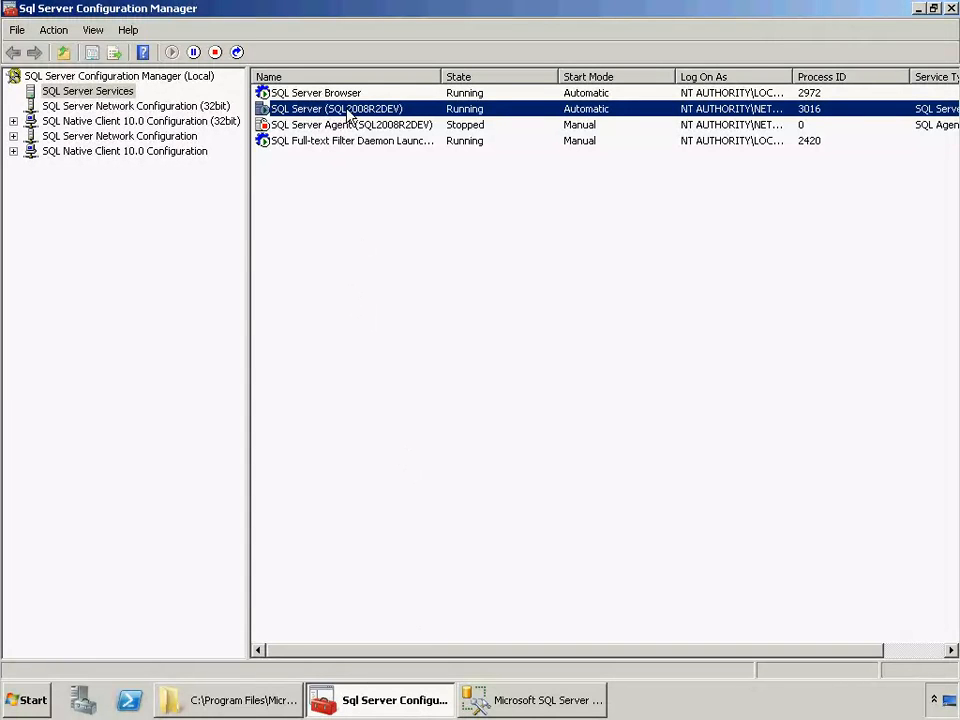
click(919, 9)
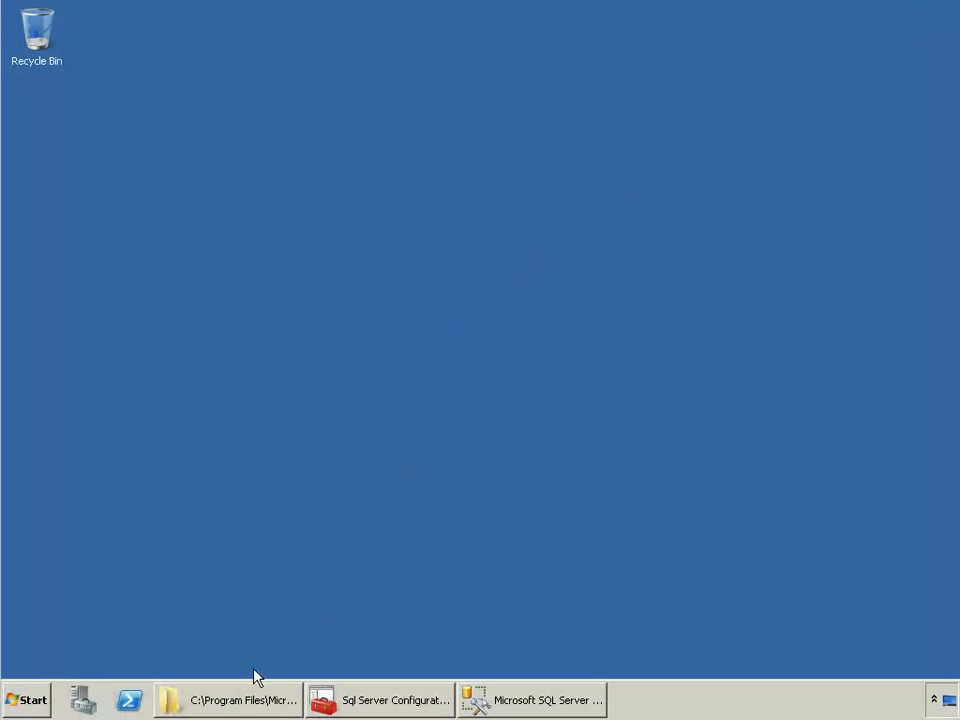
click(229, 706)
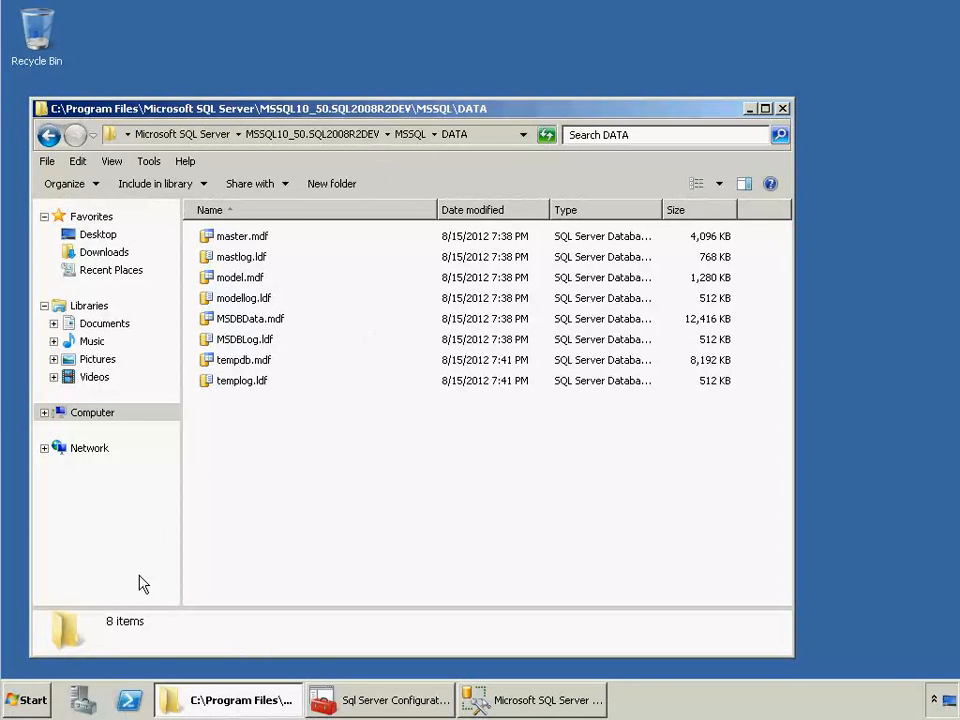
Open the SQL Data (D:) drive in a separate Explorer window to check its contents
click(26, 703)
click(294, 414)
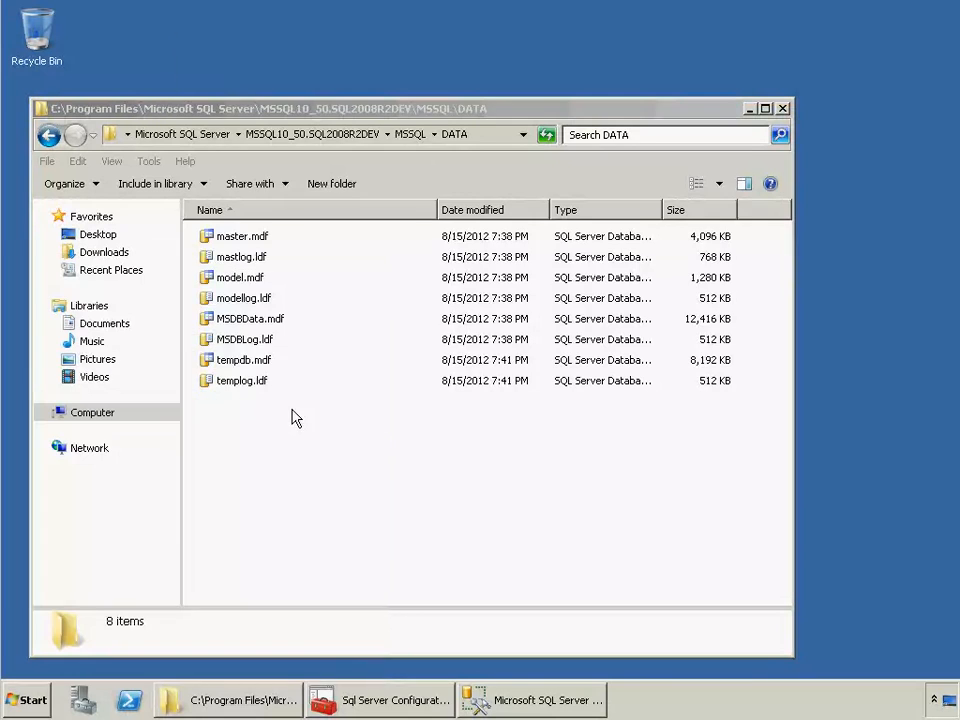
click(707, 203)
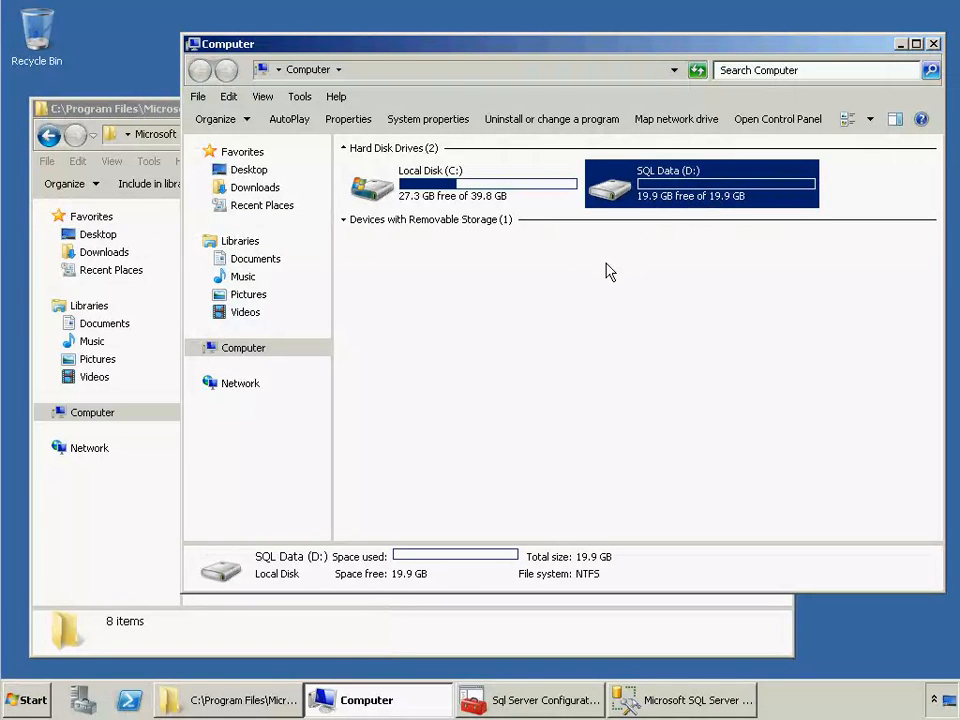
double_click(675, 181)
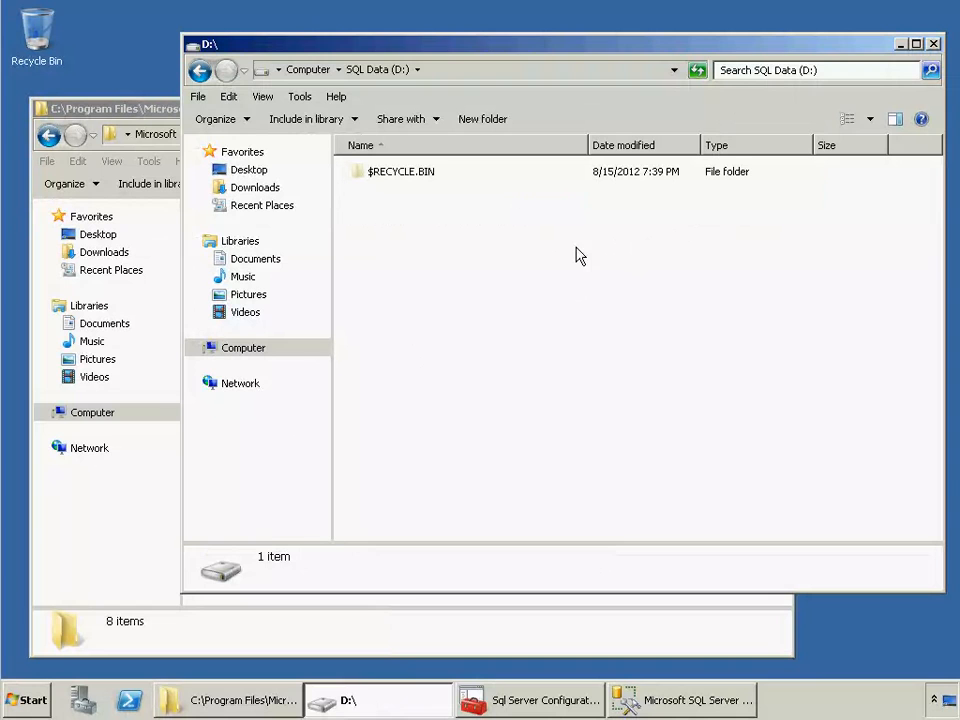
Remove the Everyone and Users groups from the security permissions of the SQL Data (D:) drive
click(199, 72)
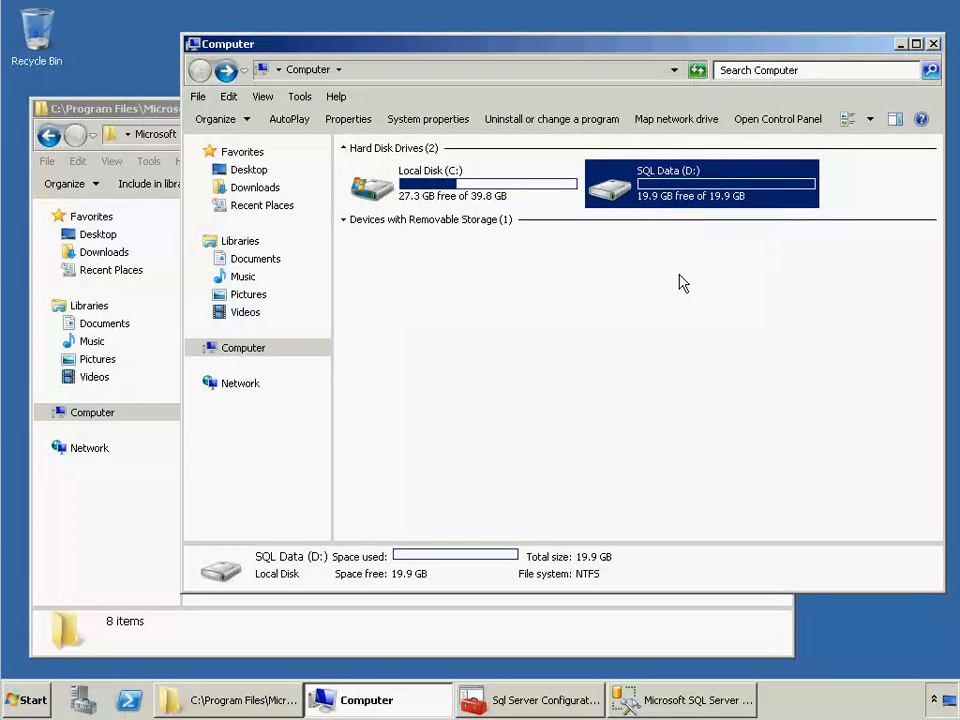
right_click(622, 188)
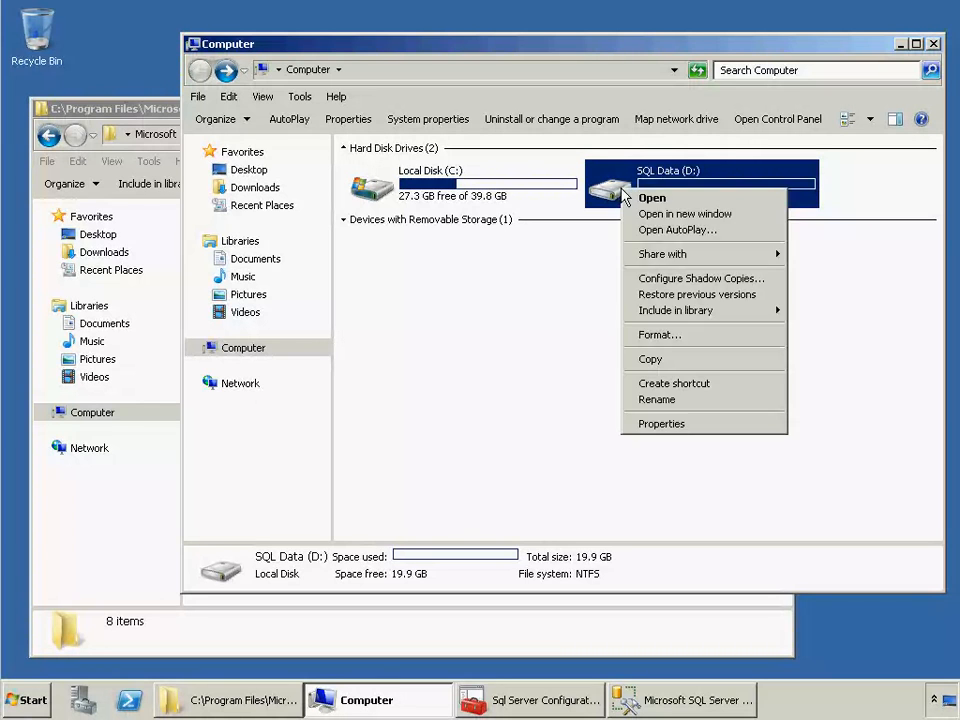
click(675, 427)
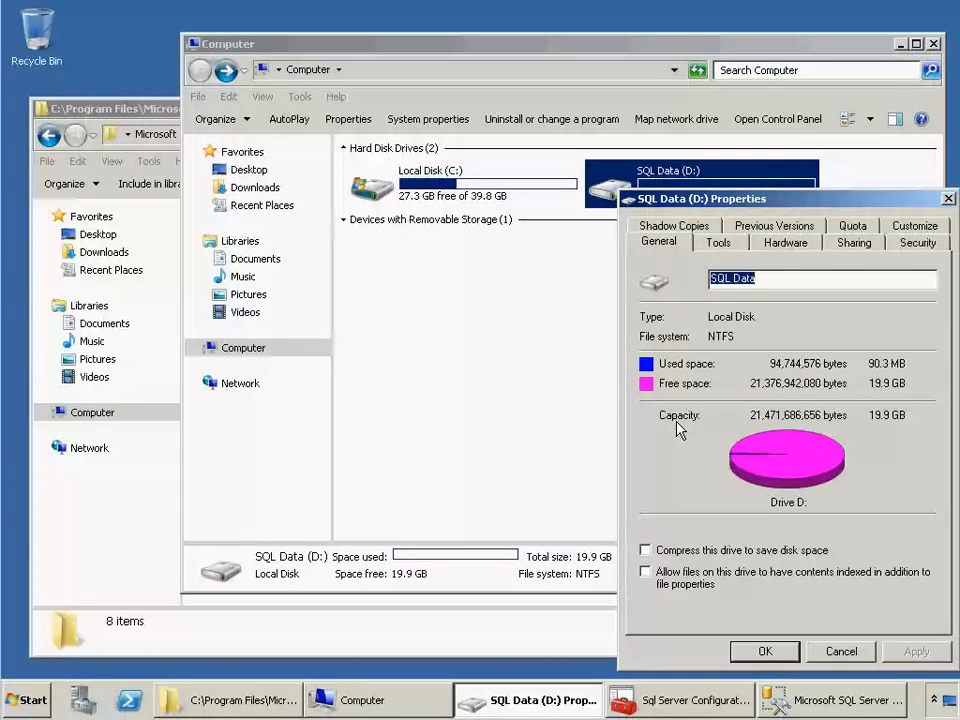
click(915, 243)
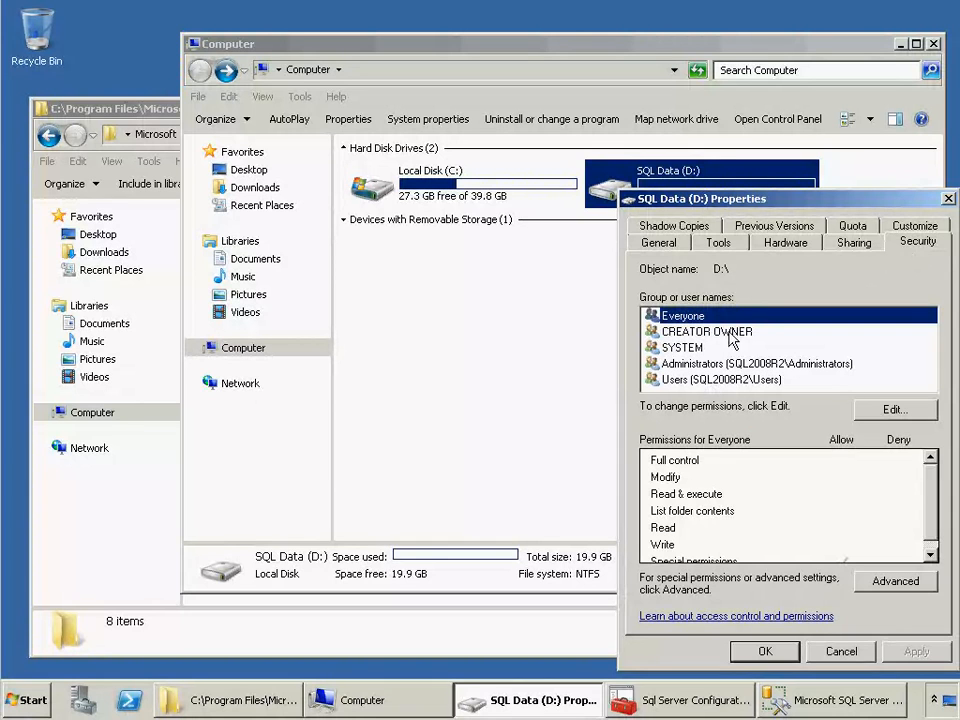
click(890, 411)
drag(778, 275, 722, 259)
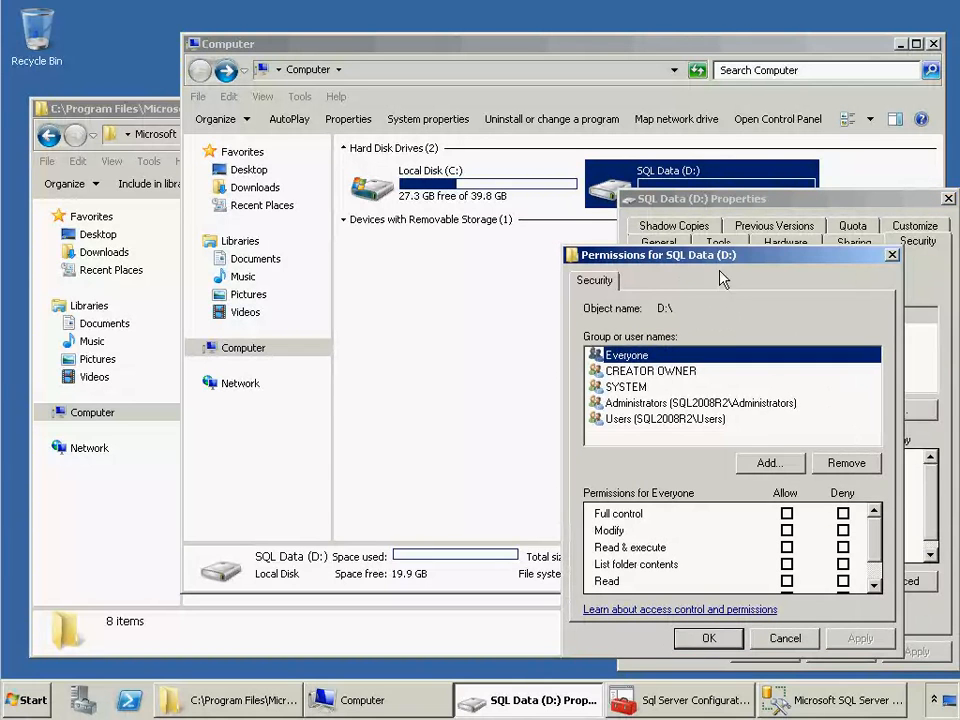
click(845, 463)
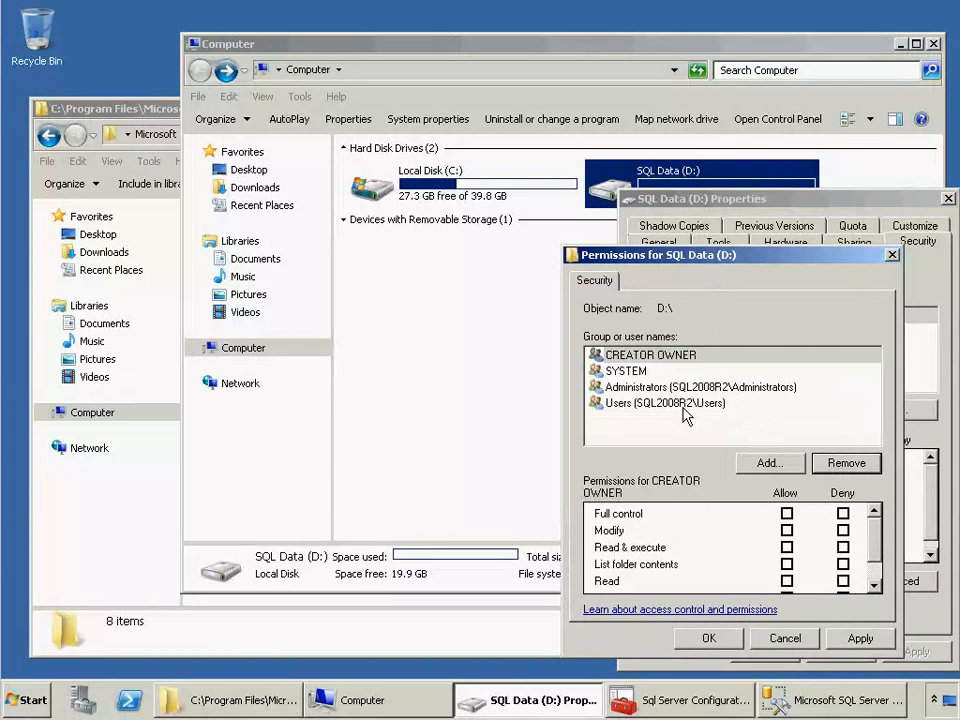
click(685, 410)
click(858, 464)
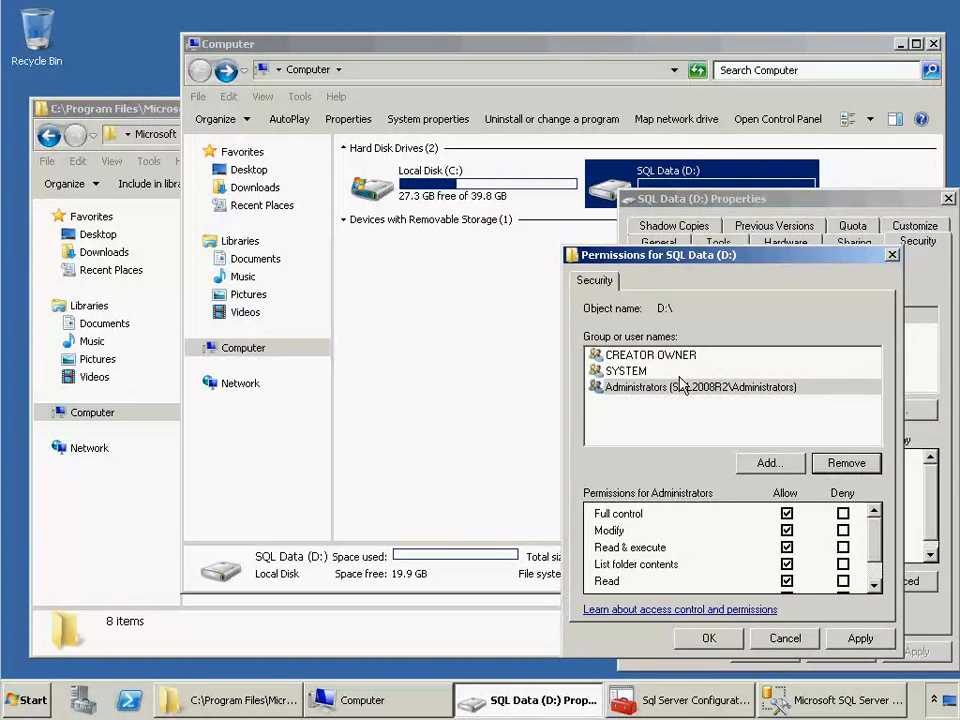
click(709, 638)
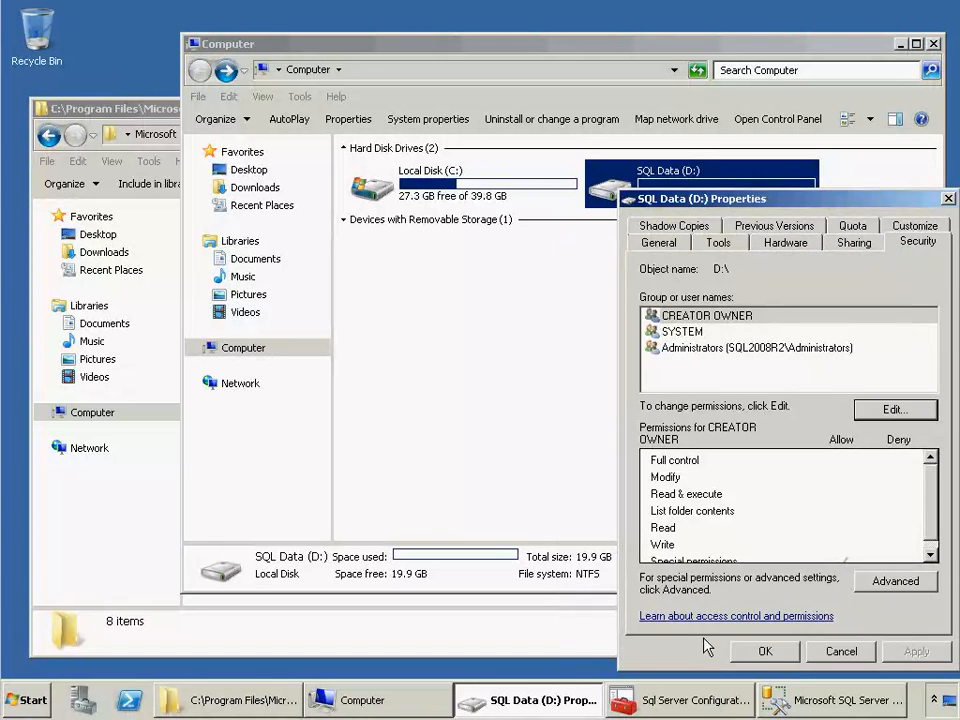
click(775, 652)
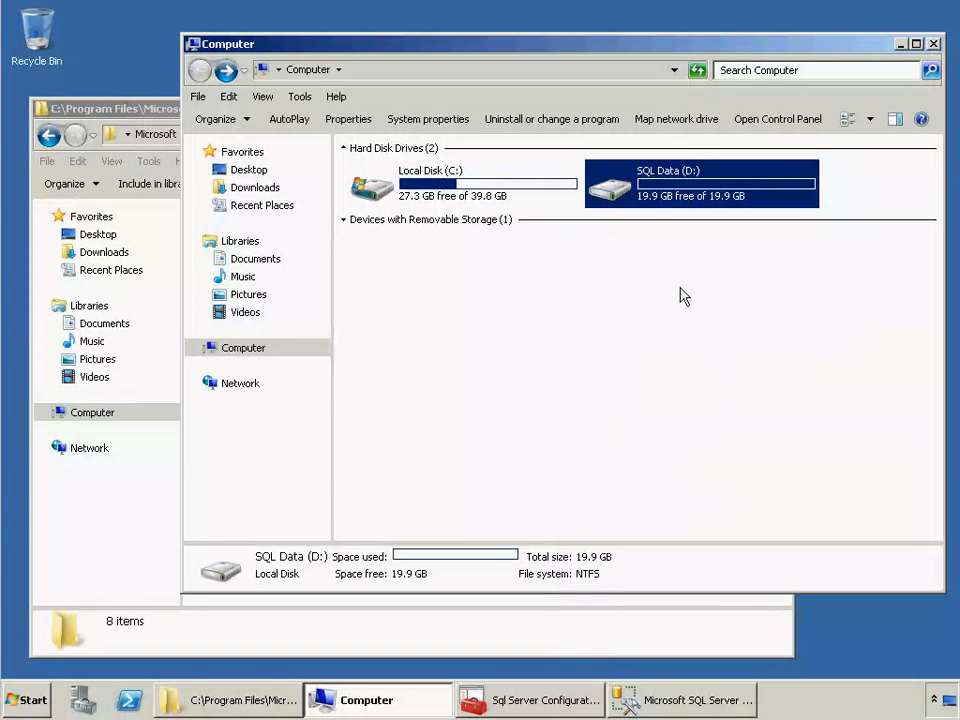
Open the D: drive and copy the instance folder name MSSQL10_50.SQL2008R2DEV from the DATA folder's path
double_click(640, 188)
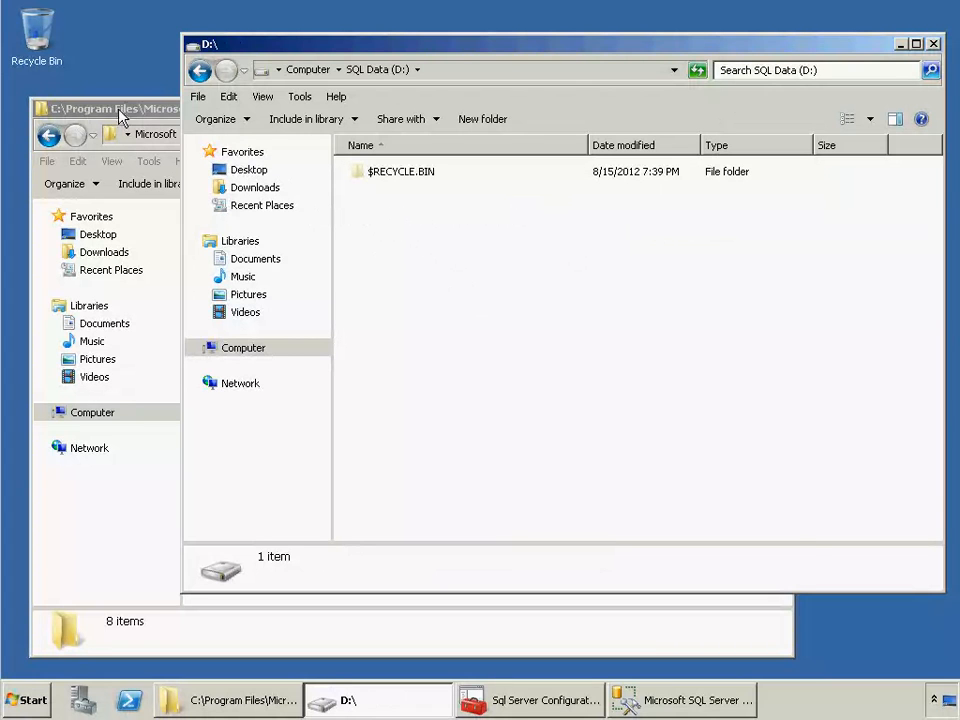
click(176, 110)
click(493, 137)
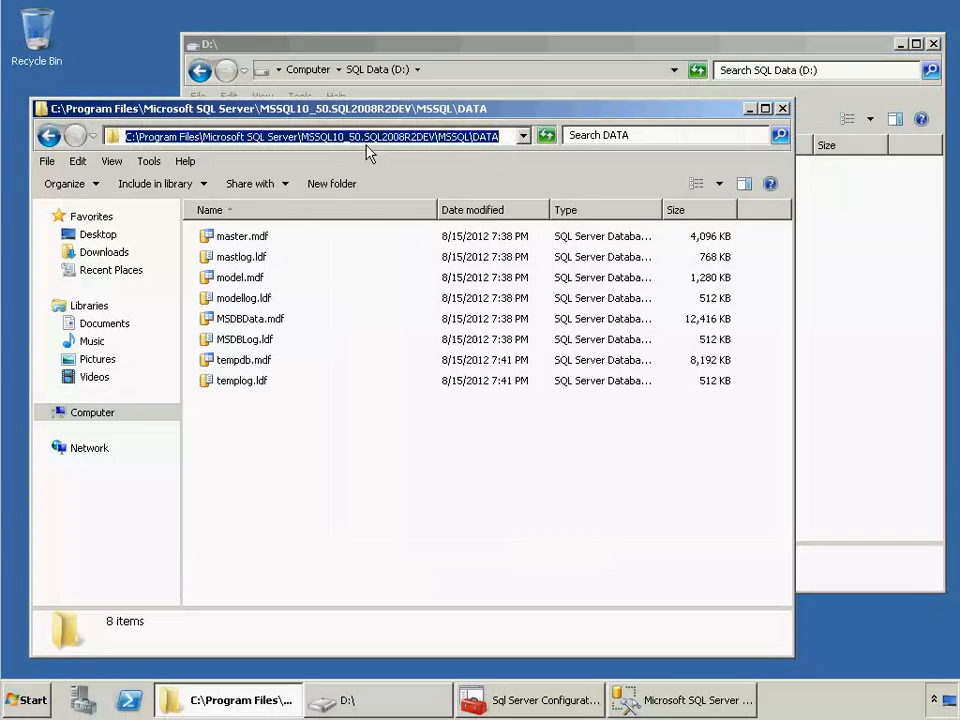
click(307, 137)
double_click(430, 137)
key(ctrl+c)
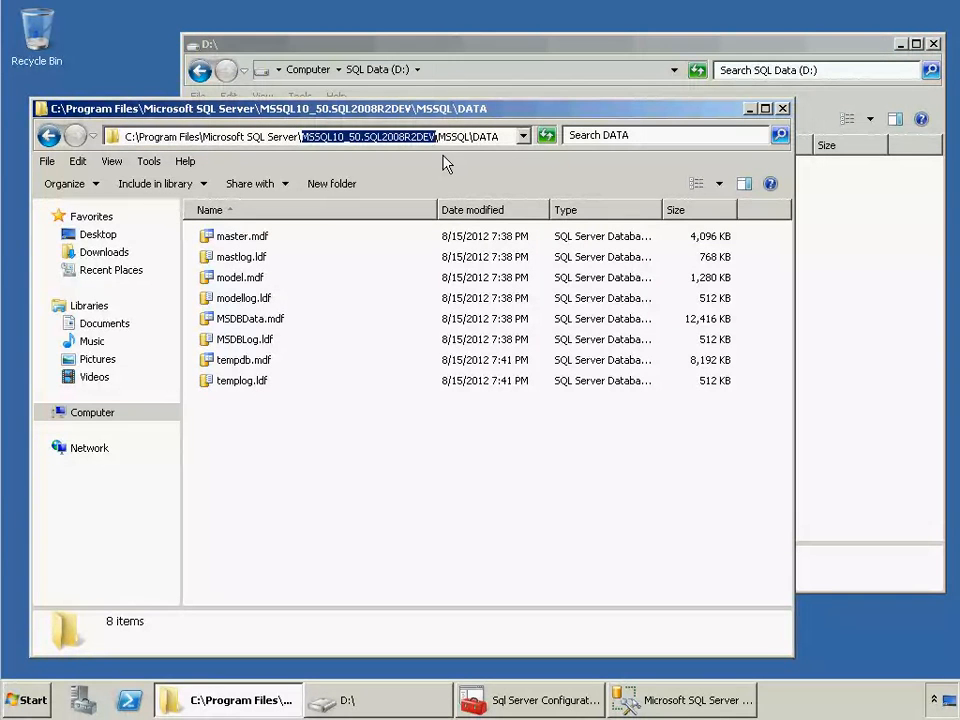
Create a folder named MSSQL10_50.SQL2008R2DEV in the root of the D: drive
click(676, 50)
right_click(414, 197)
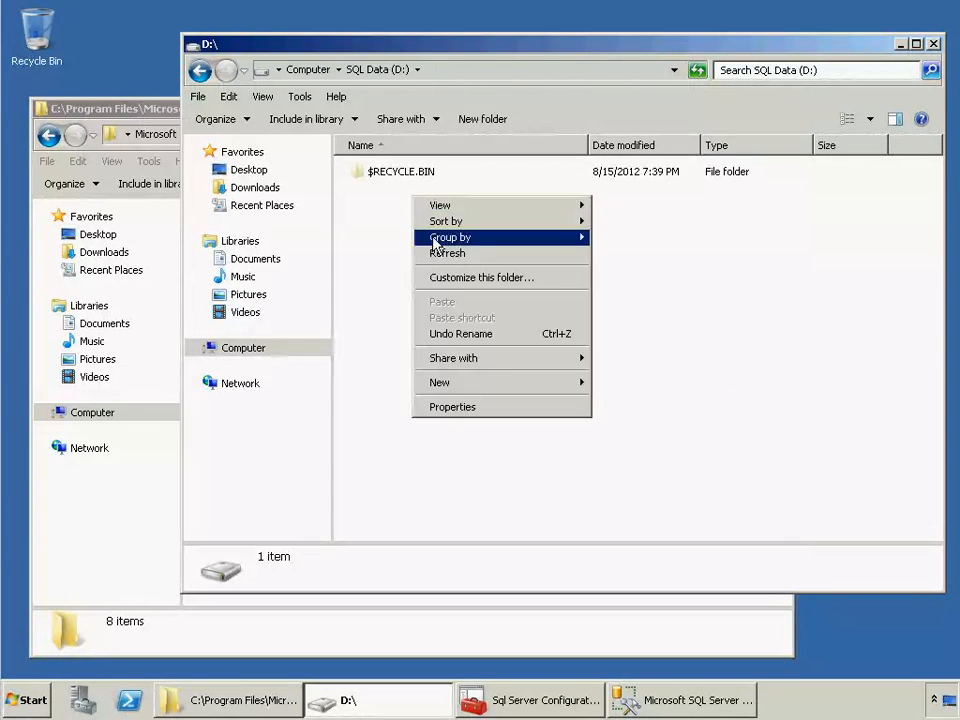
mouse_move(508, 385)
click(598, 386)
key(ctrl+v)
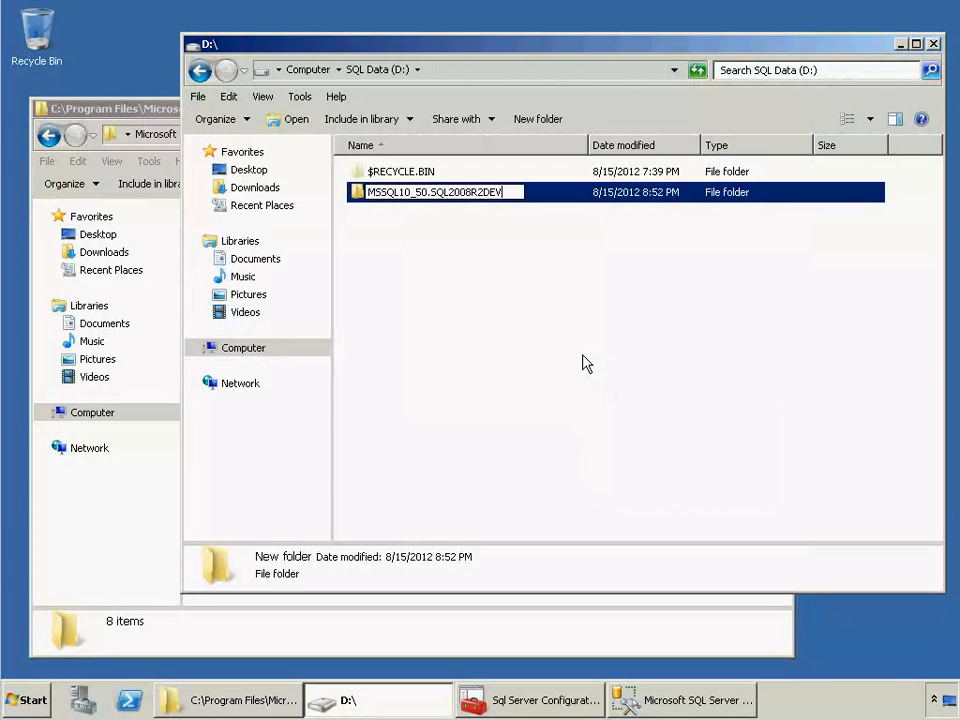
key(Return)
click(396, 244)
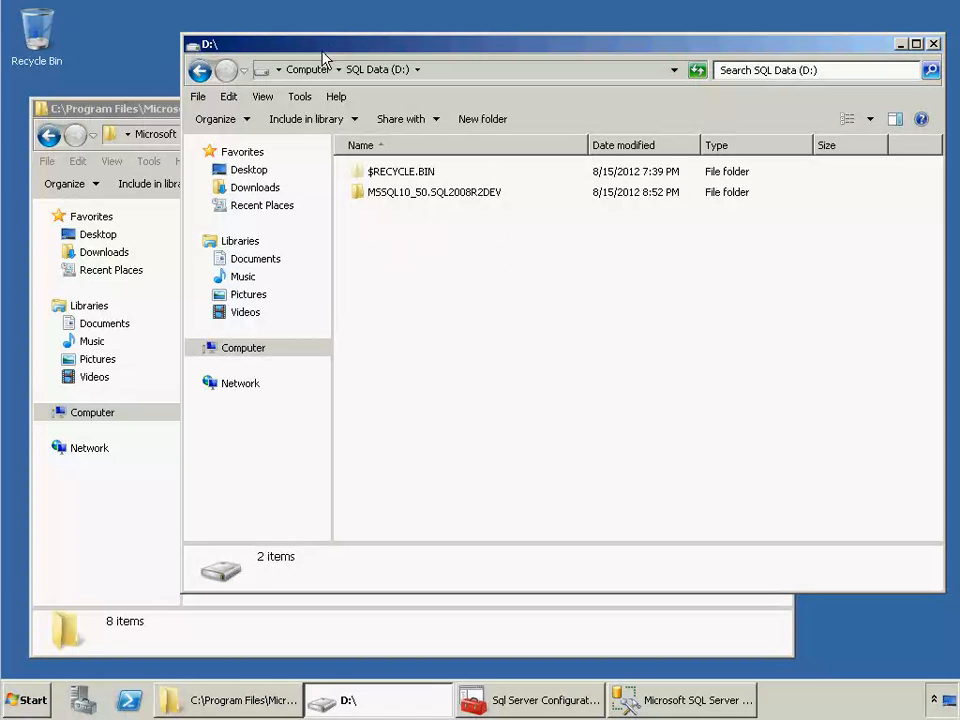
Open the security permissions of the D:\MSSQL10_50.SQL2008R2DEV folder for editing
right_click(406, 195)
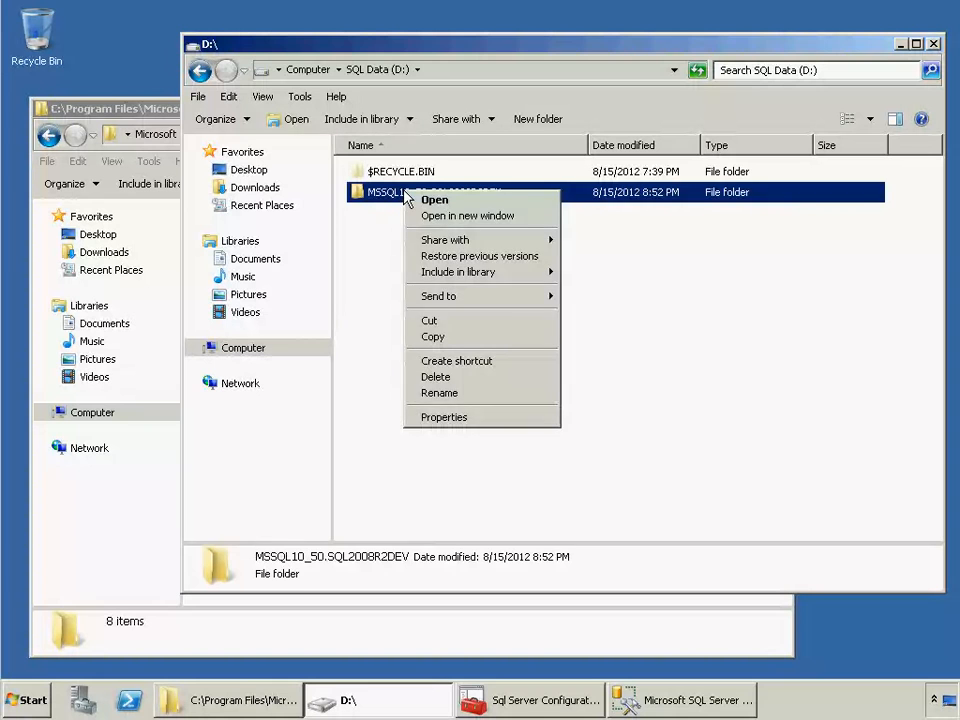
click(481, 427)
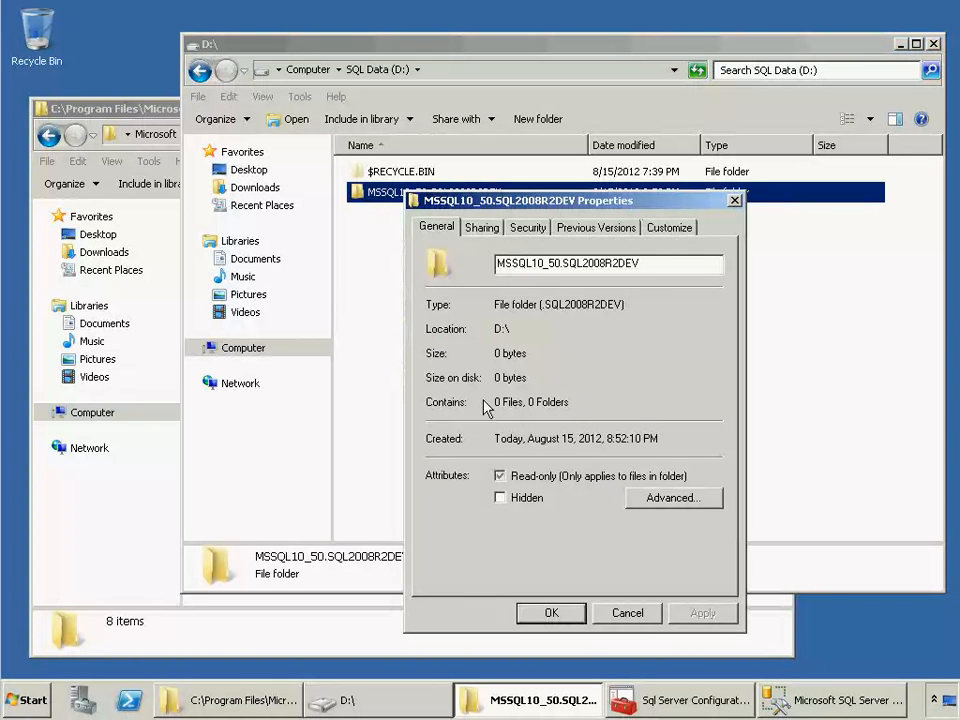
click(528, 228)
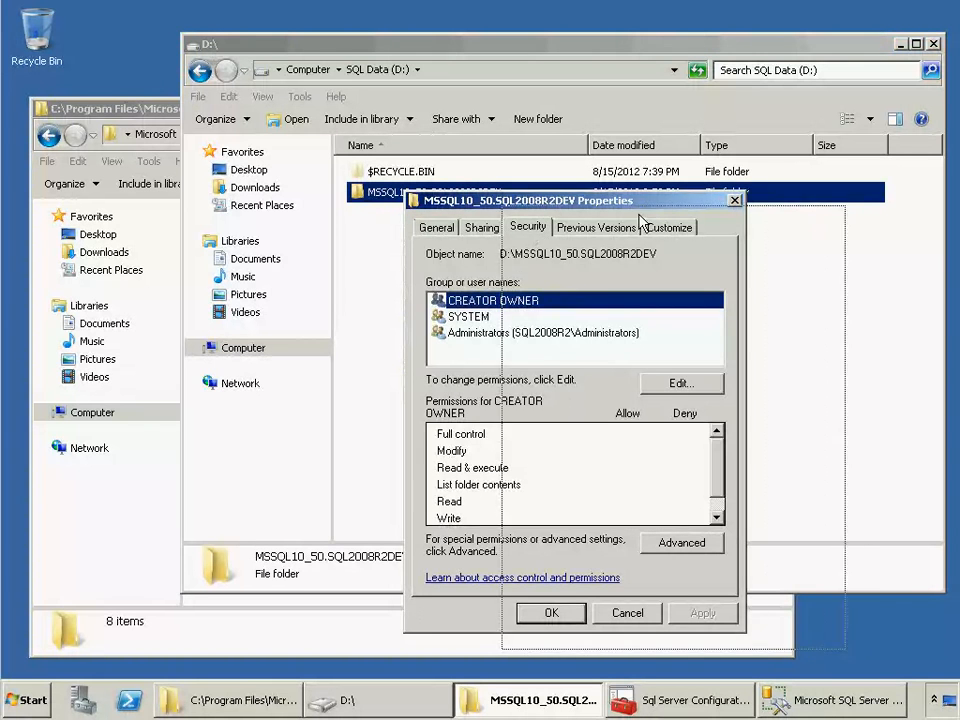
drag(700, 201, 876, 227)
click(855, 408)
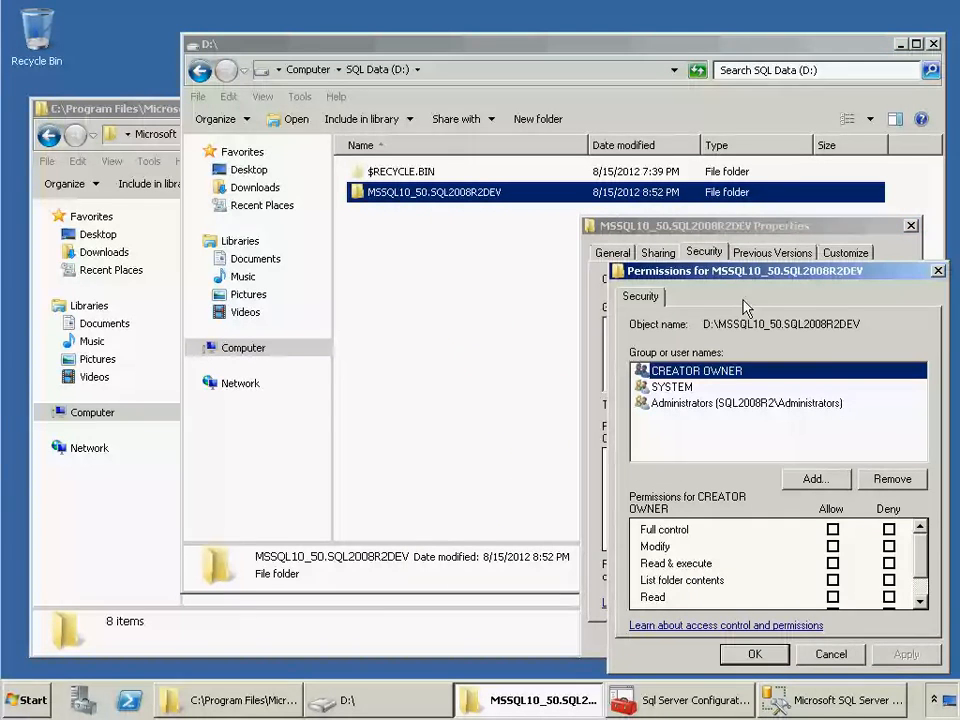
drag(761, 272, 749, 265)
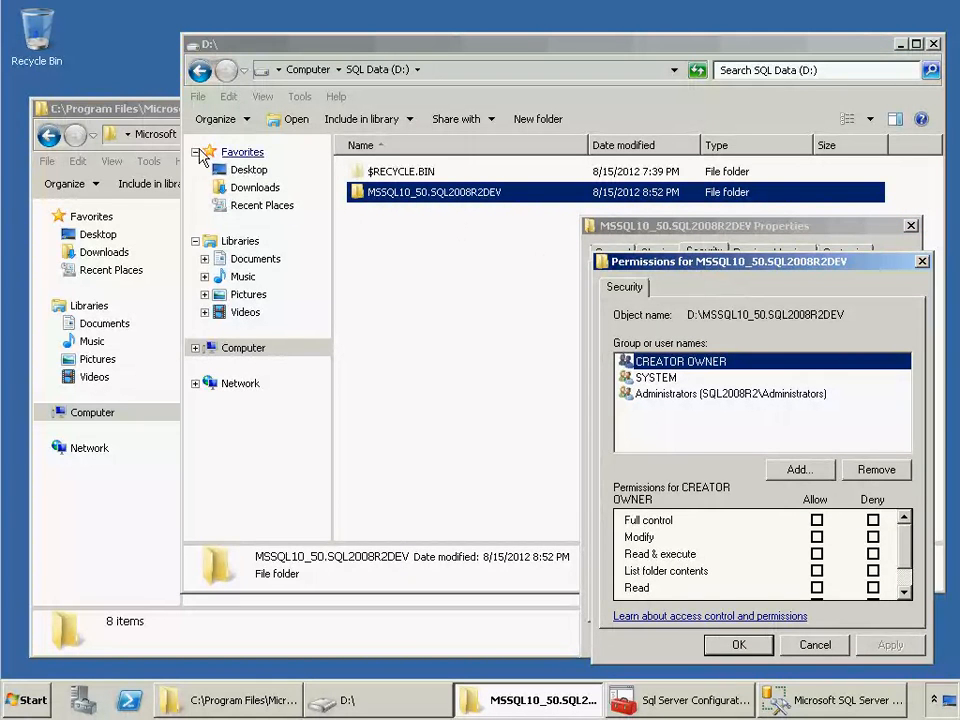
Display the original DATA folder's security settings beside the new folder's and examine the permissions of the SQLServerMSSQLUser$SQL2008R2$SQL2008R2DEV group
click(157, 112)
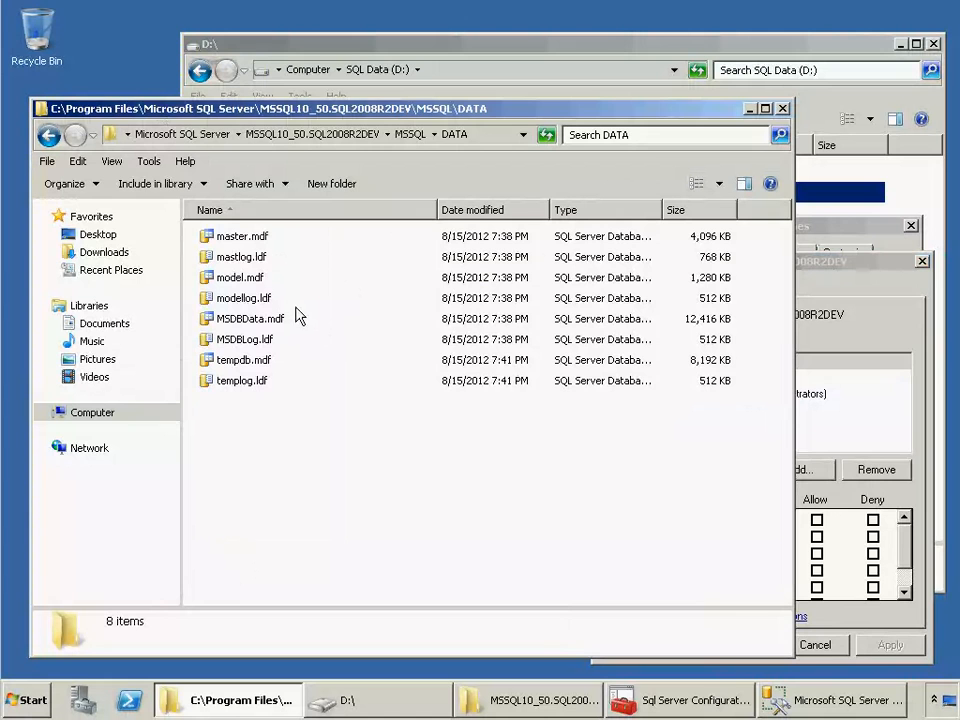
click(411, 138)
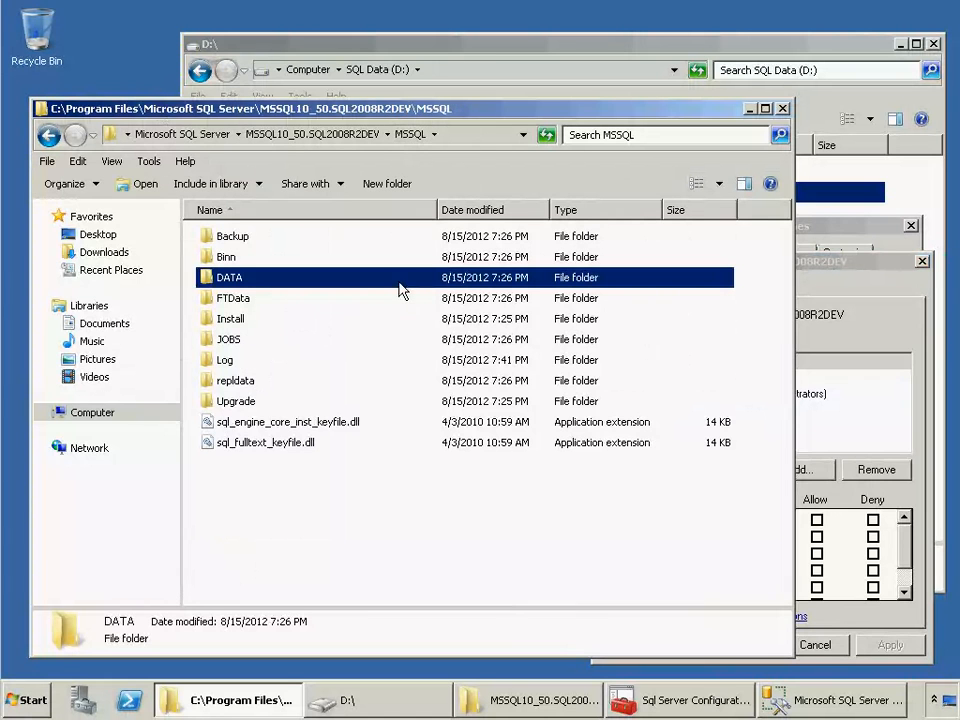
right_click(230, 280)
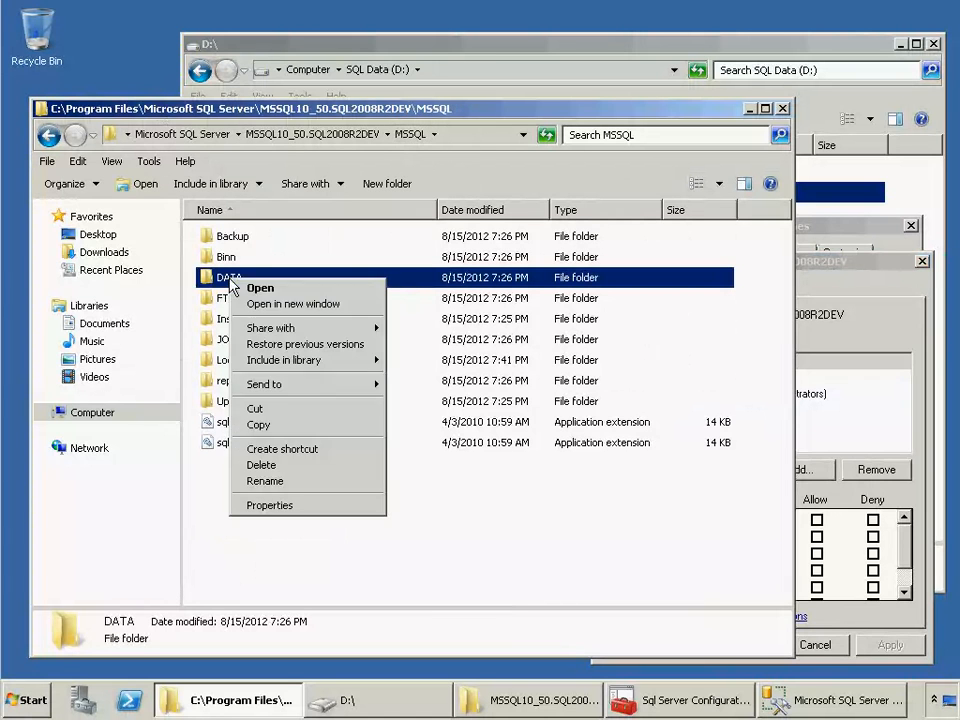
click(291, 506)
drag(381, 242, 302, 244)
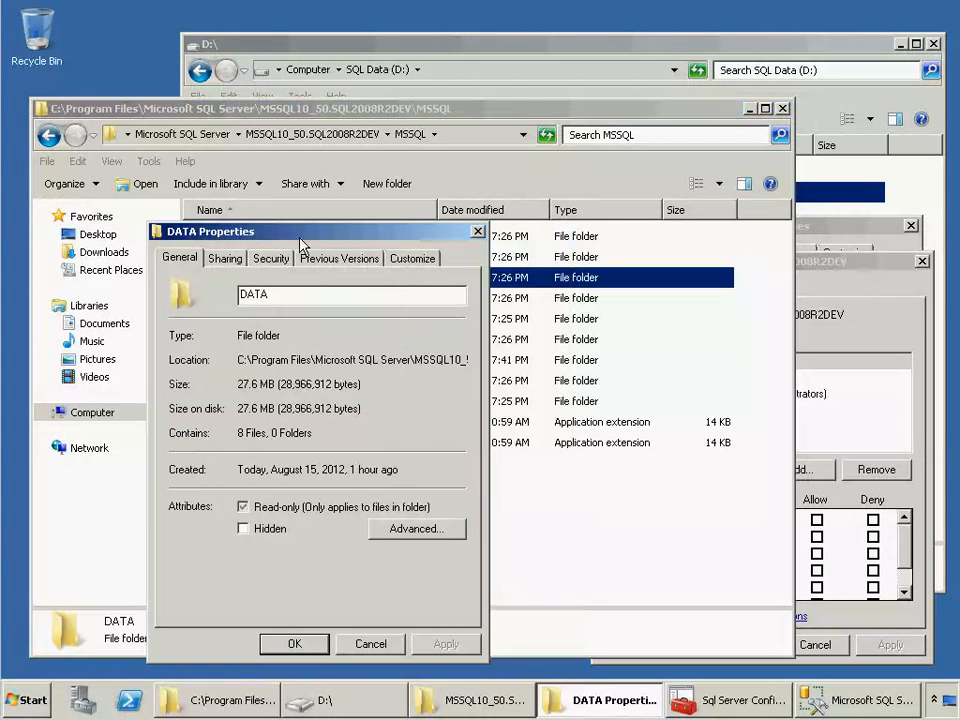
click(282, 260)
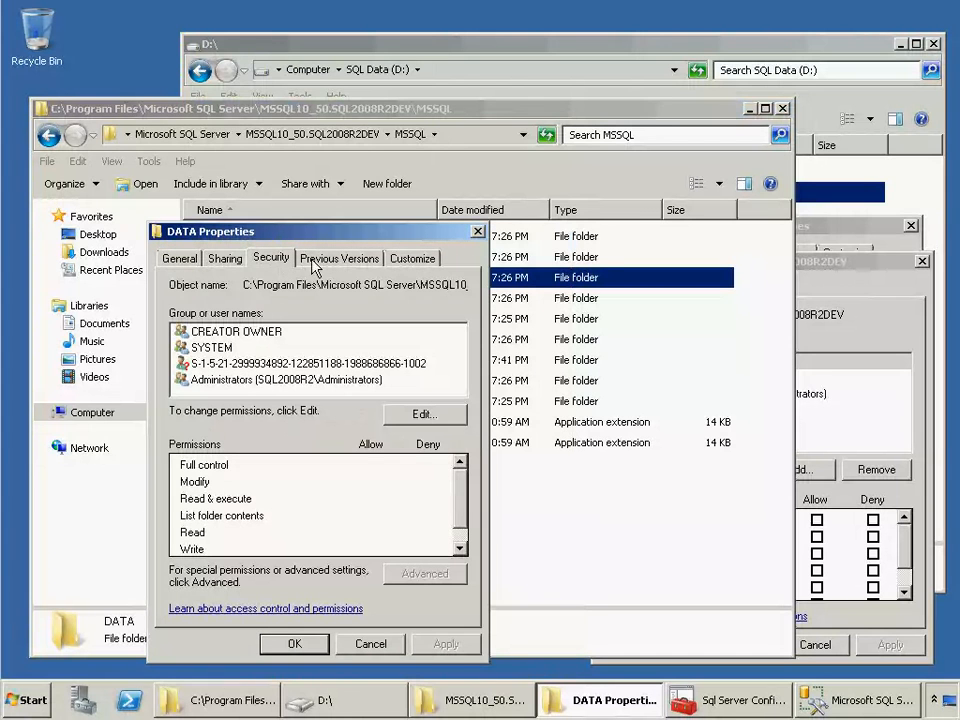
click(749, 108)
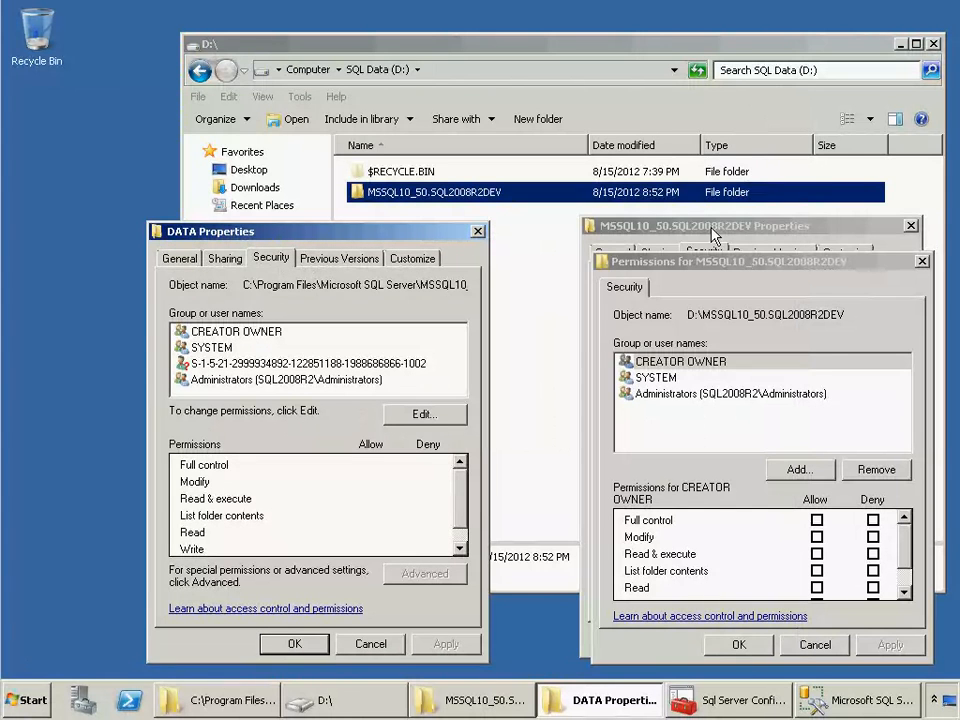
click(292, 366)
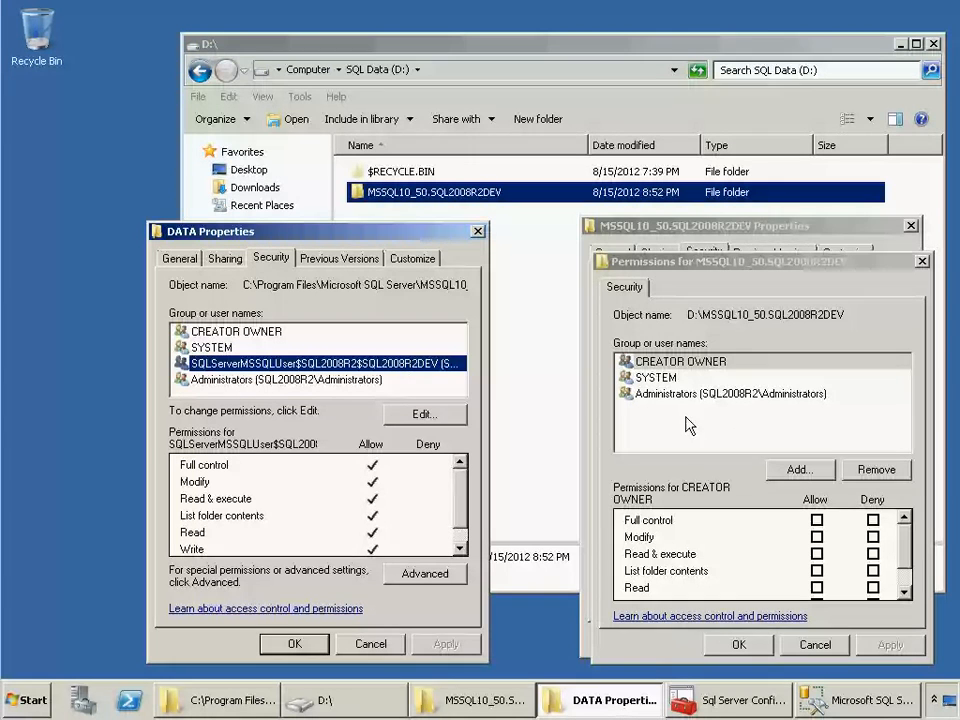
Add the SQLServerMSSQLUser$SQL2008R2$SQL2008R2DEV group to the permissions of D:\MSSQL10_50.SQL2008R2DEV by finding it among the local accounts
click(802, 471)
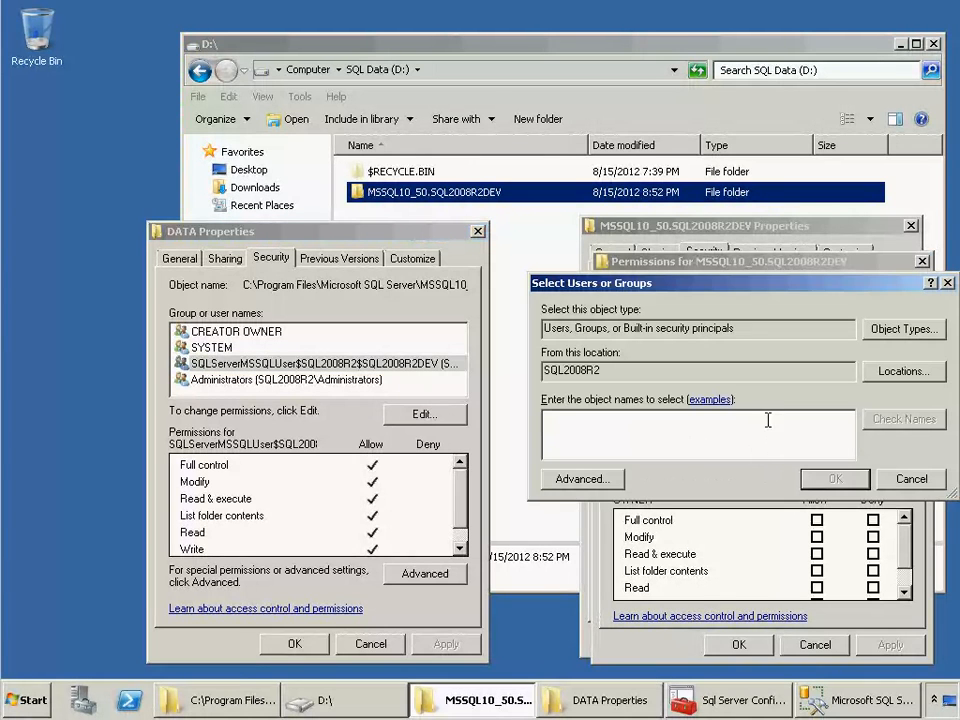
click(608, 479)
click(913, 312)
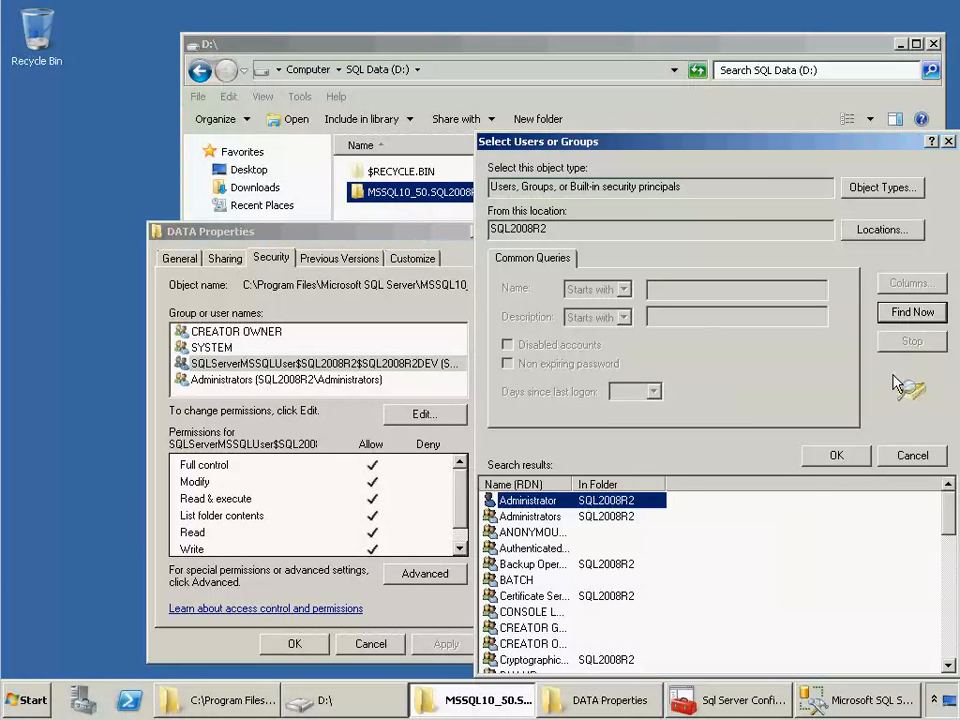
drag(574, 484, 716, 481)
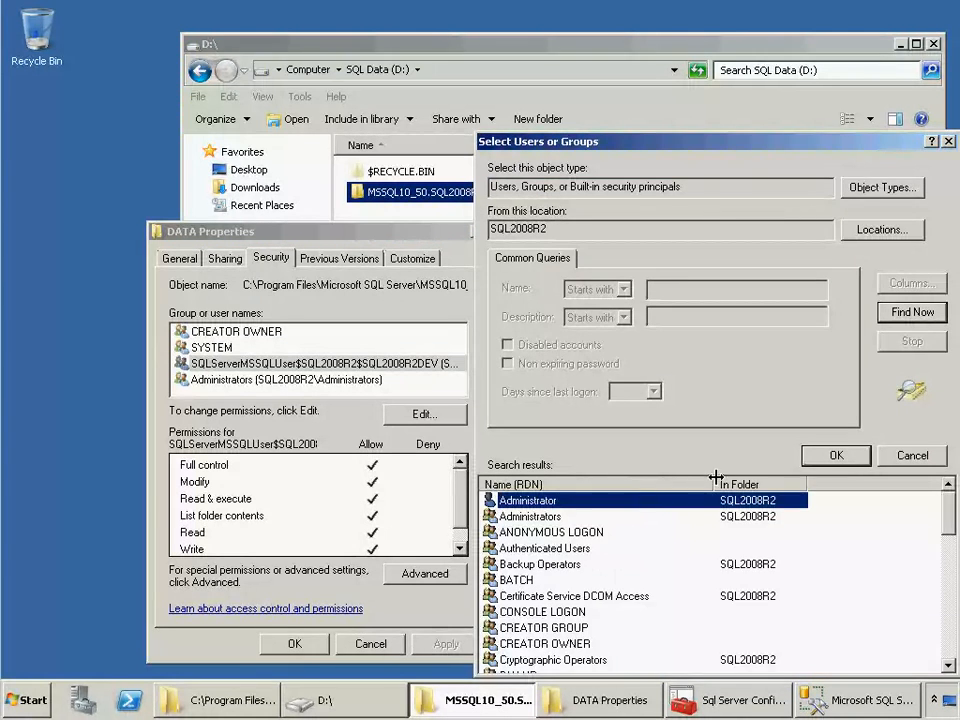
drag(953, 515, 953, 650)
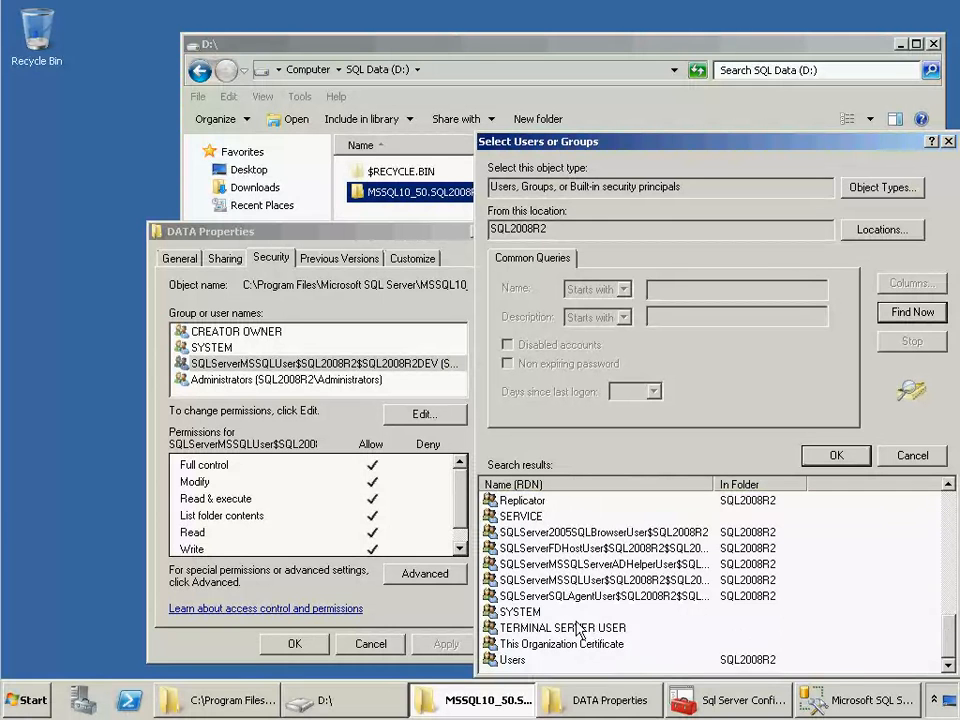
click(522, 582)
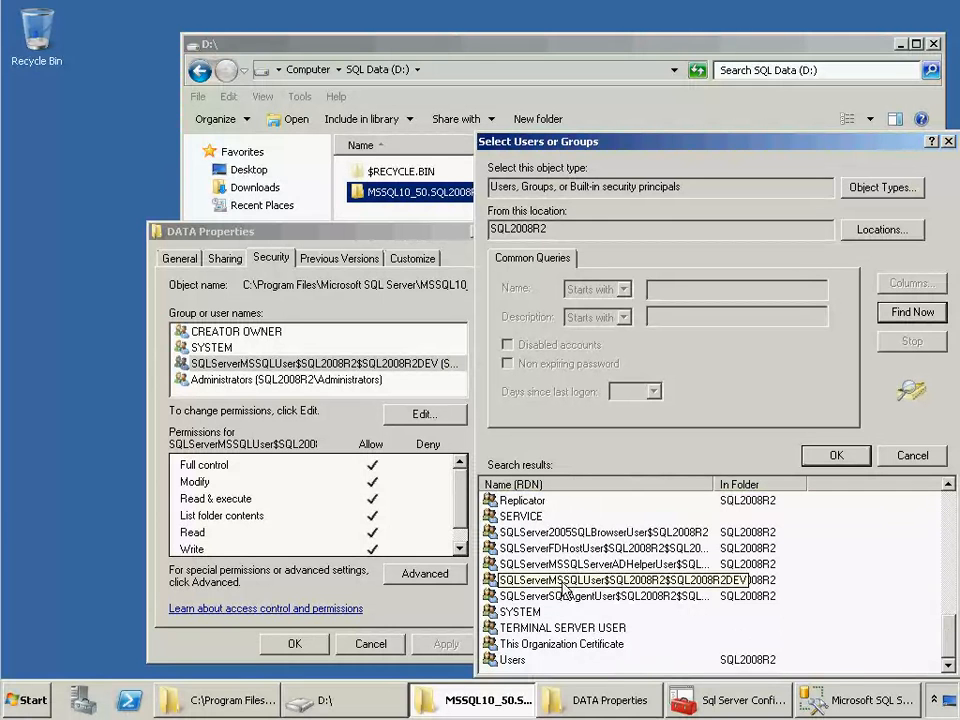
click(838, 457)
click(836, 478)
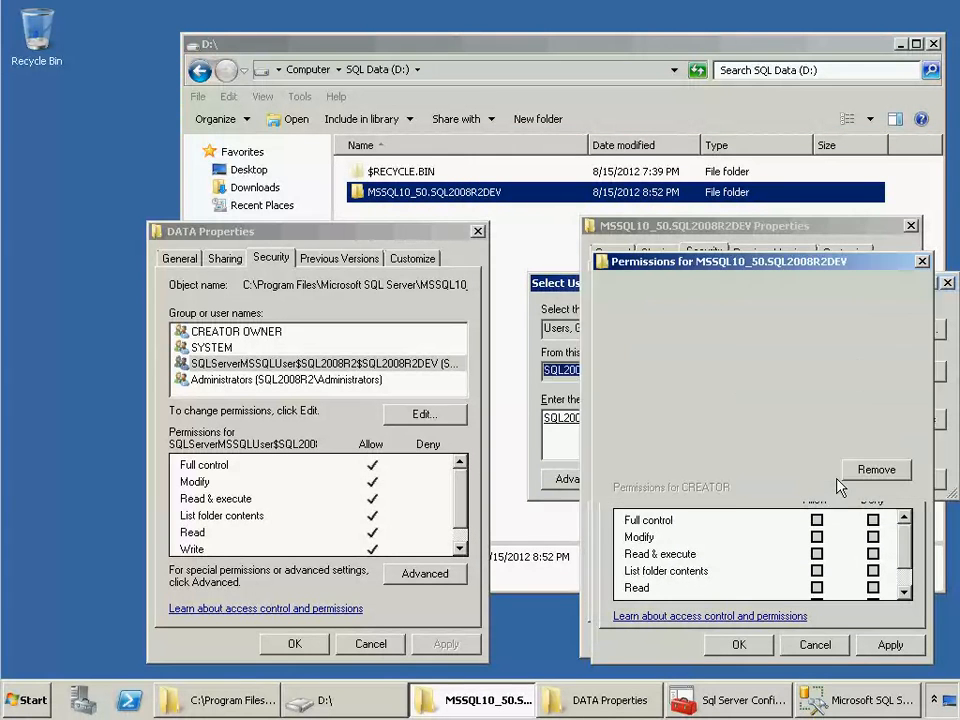
Allow the added SQL Server group Full control of the D: folder, apply the permissions and close both folders' property windows
click(818, 522)
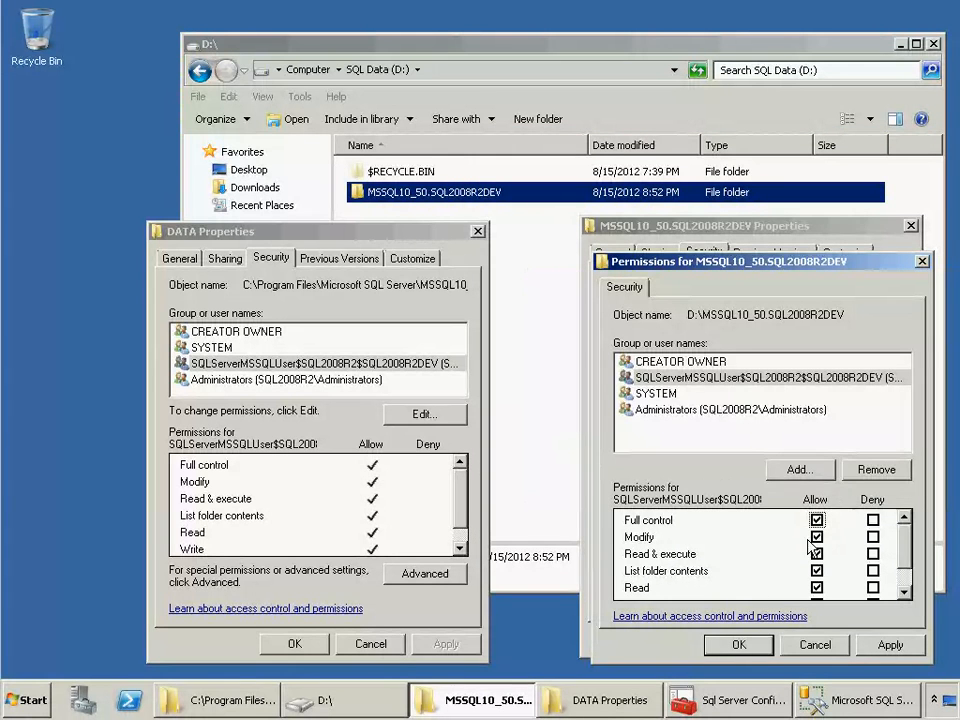
click(739, 645)
click(735, 643)
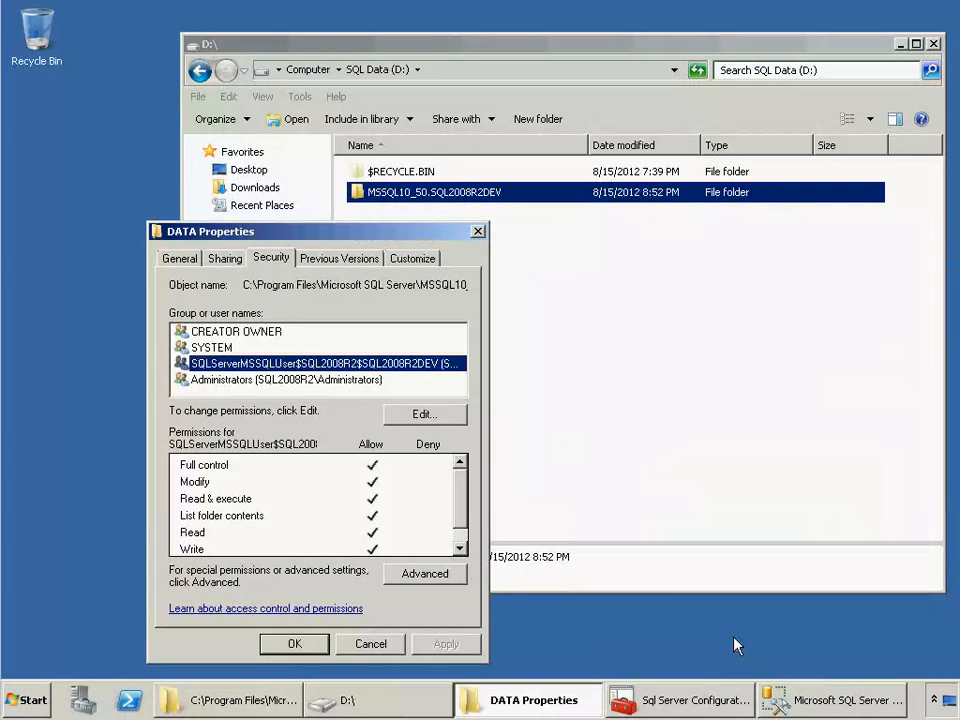
click(477, 232)
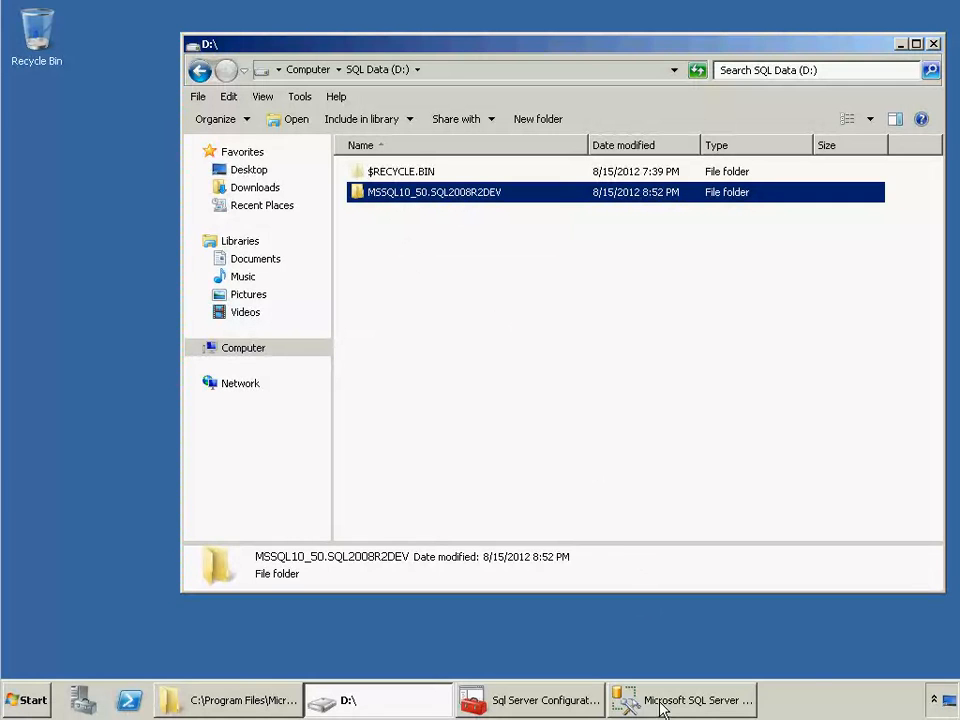
Switch to SQL Server Management Studio to view the tempdb ALTER DATABASE query
mouse_move(661, 705)
mouse_move(661, 697)
click(668, 703)
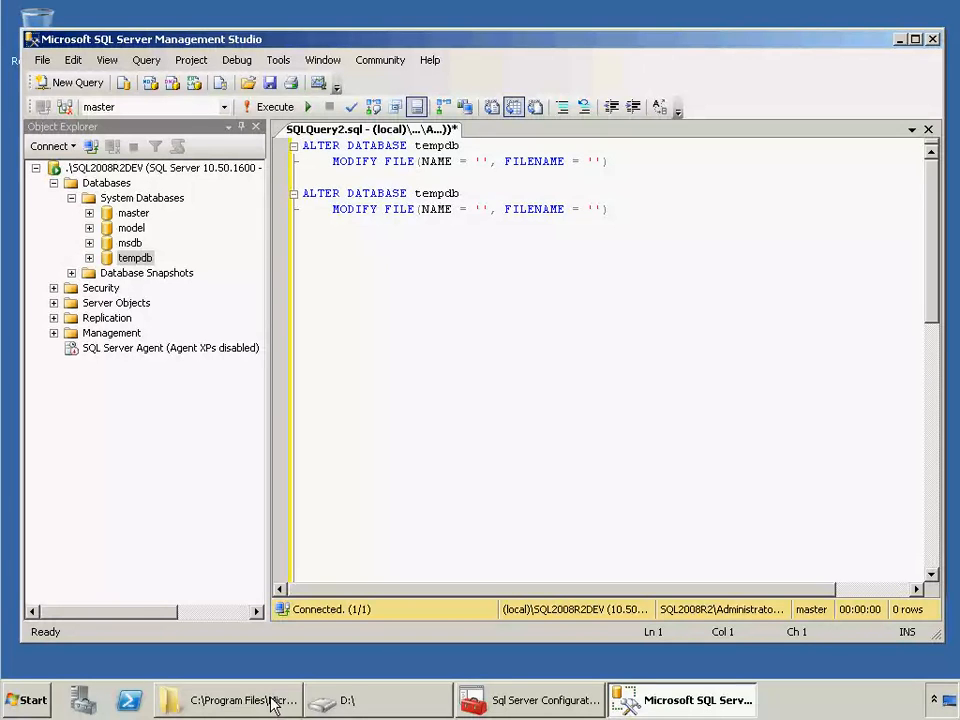
Try to copy master.mdf from the instance's original DATA folder into D:\MSSQL10_50.SQL2008R2DEV
mouse_move(277, 702)
click(280, 634)
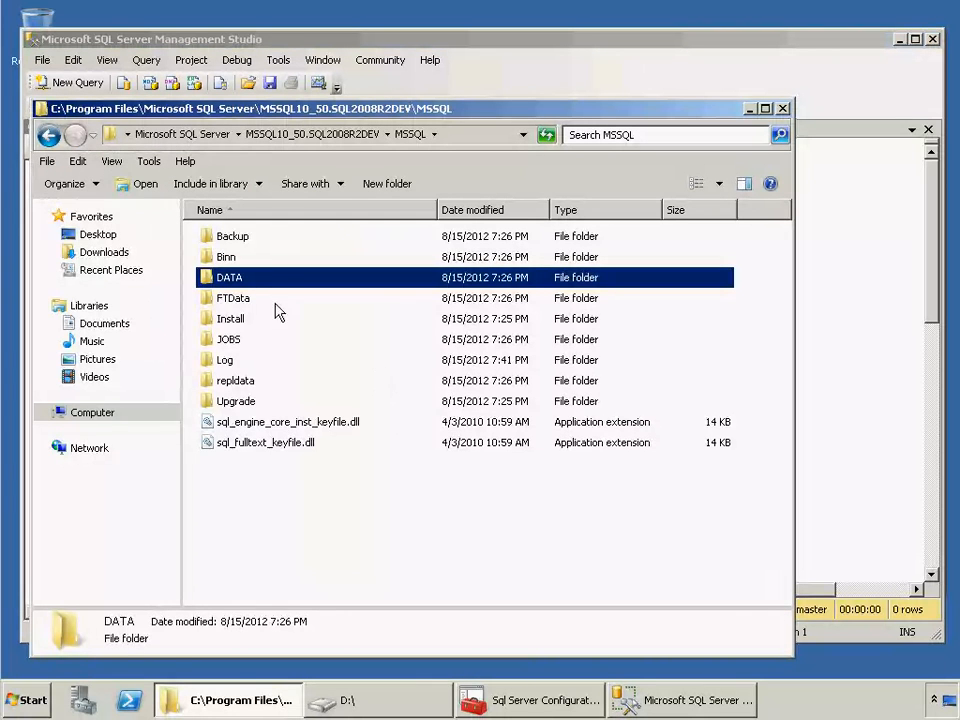
double_click(232, 278)
click(240, 237)
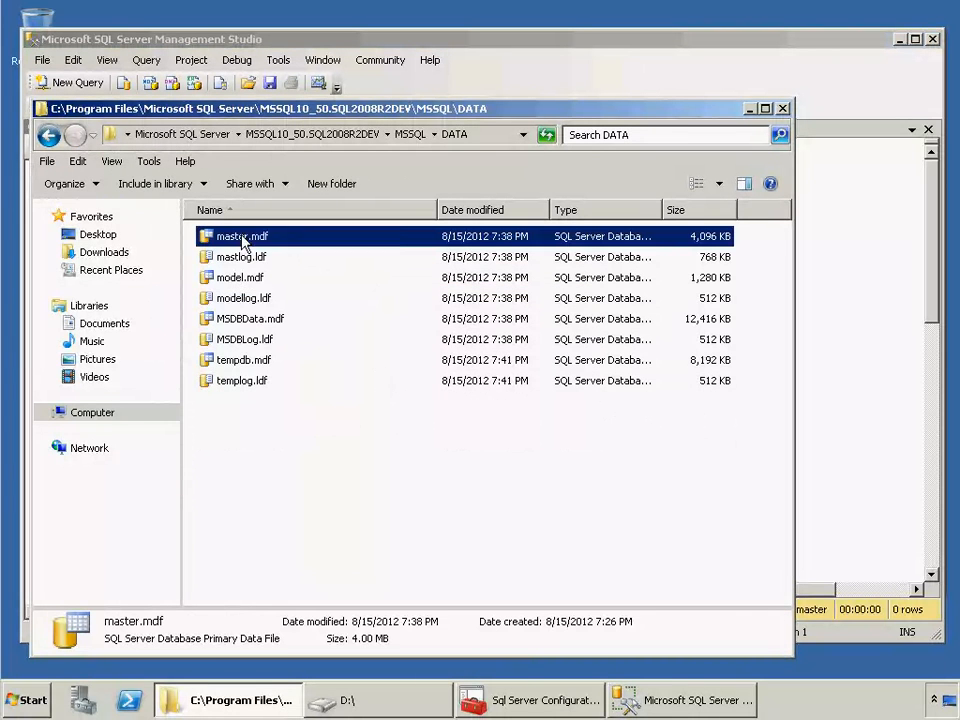
right_click(242, 237)
click(271, 326)
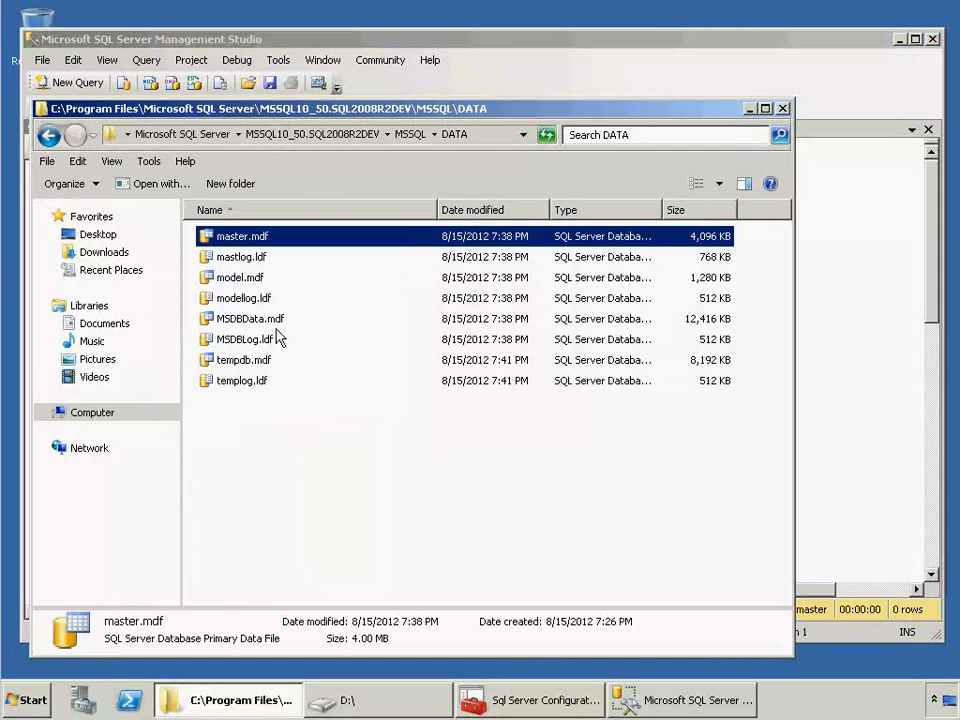
click(386, 699)
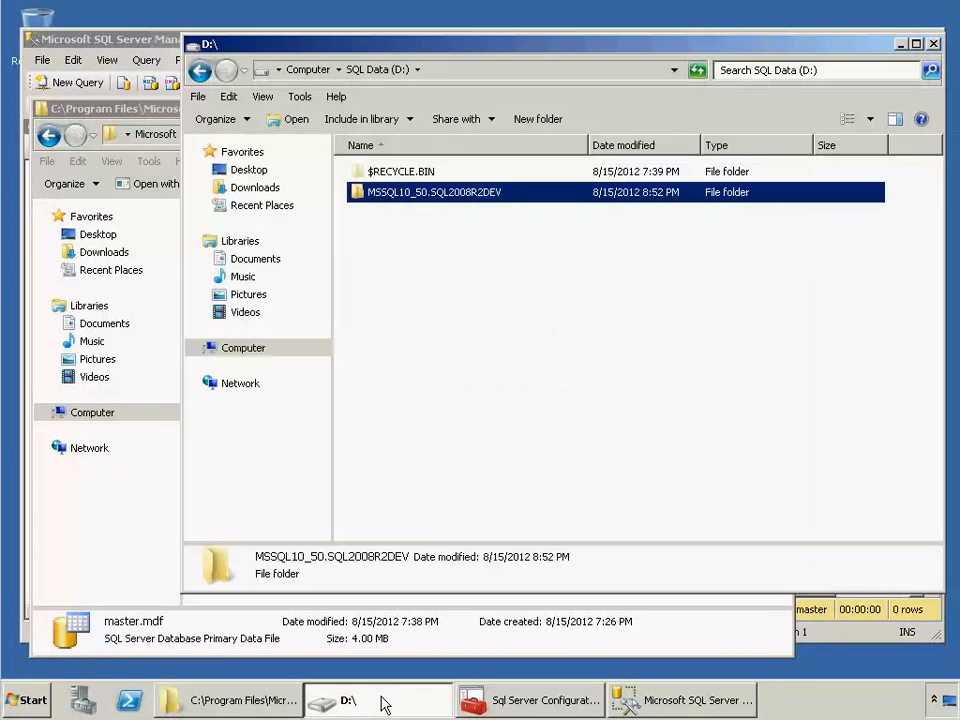
double_click(413, 195)
right_click(399, 249)
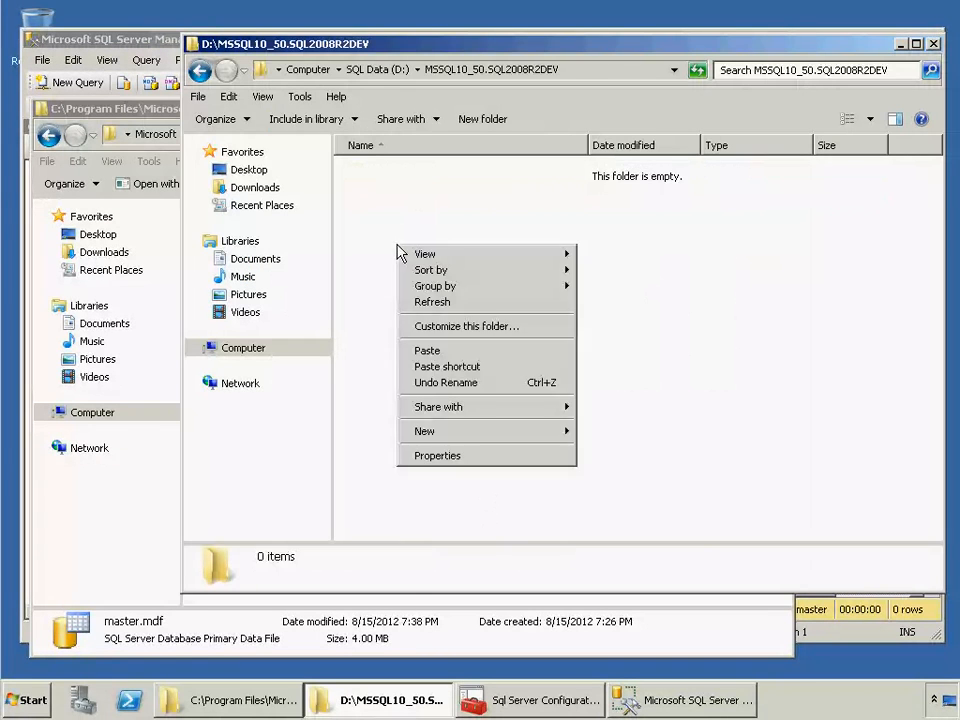
click(463, 354)
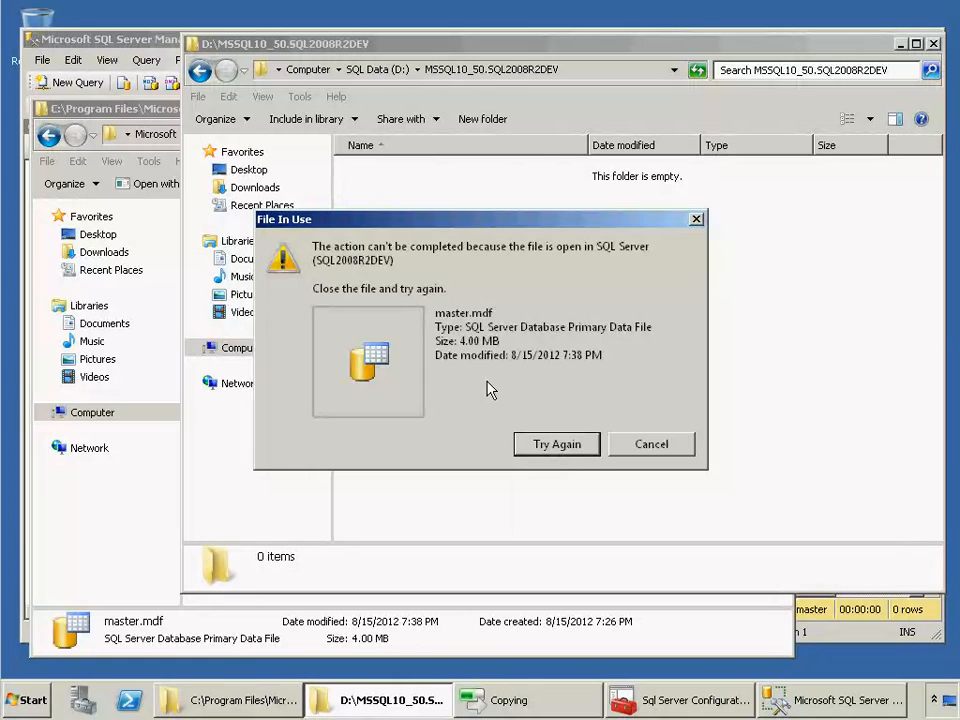
click(652, 444)
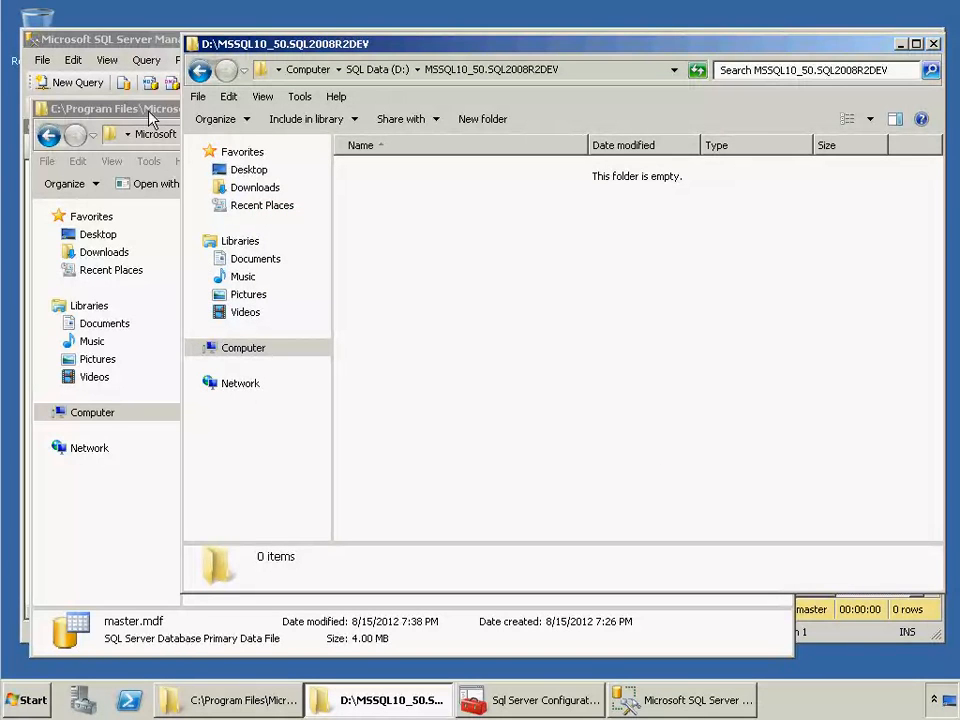
Return to Management Studio and examine the NAME and FILENAME arguments of the ALTER DATABASE statements and the system databases they could apply to
click(153, 41)
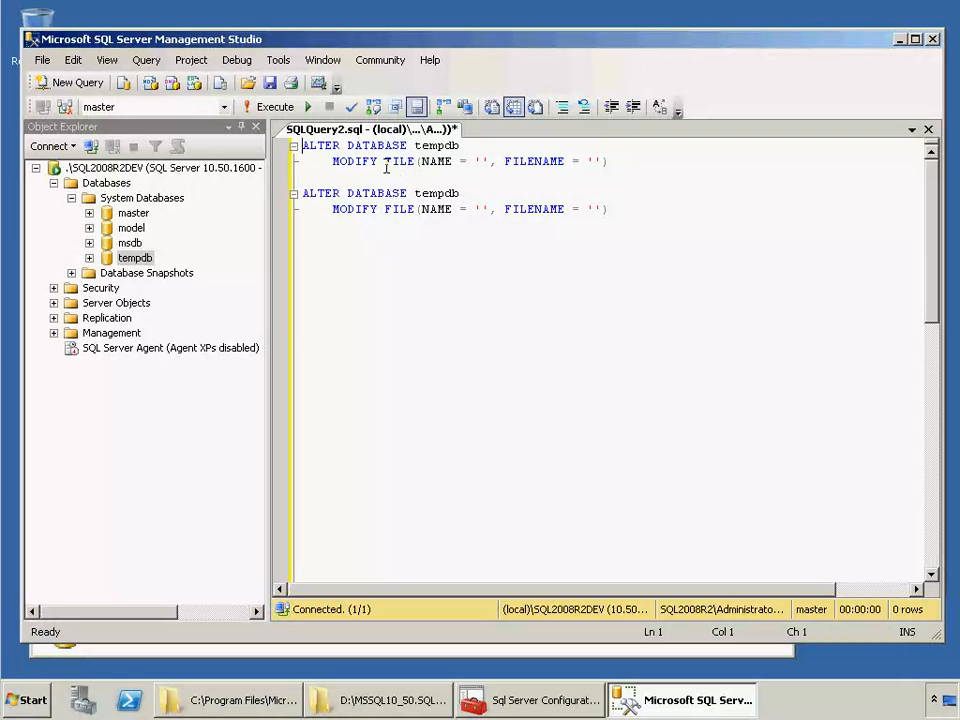
click(428, 161)
drag(423, 161, 488, 166)
click(488, 163)
click(594, 161)
click(132, 213)
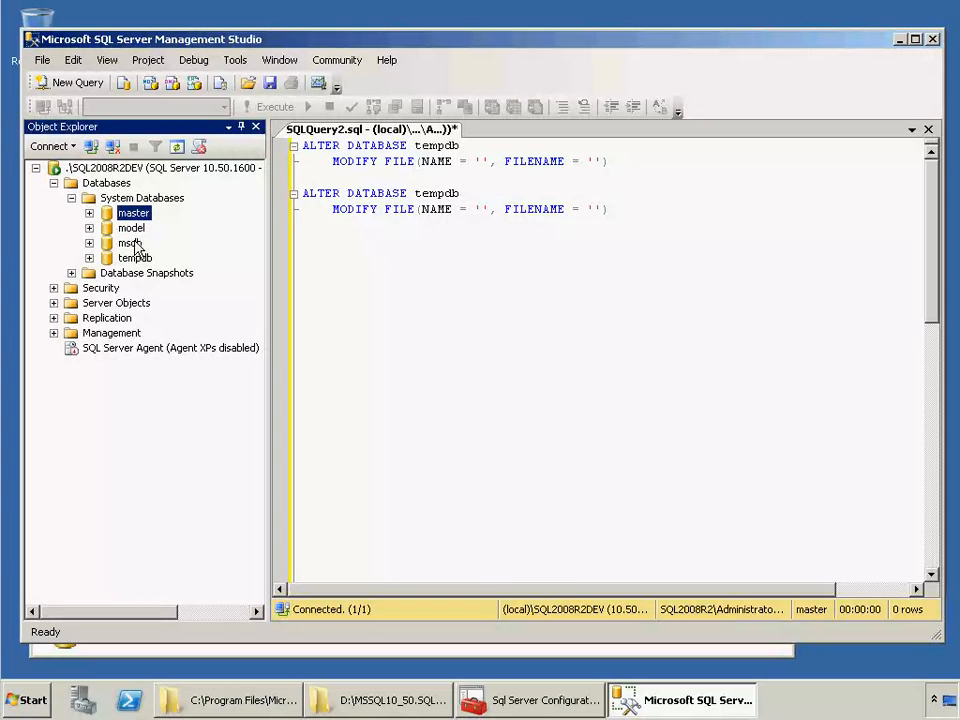
click(385, 237)
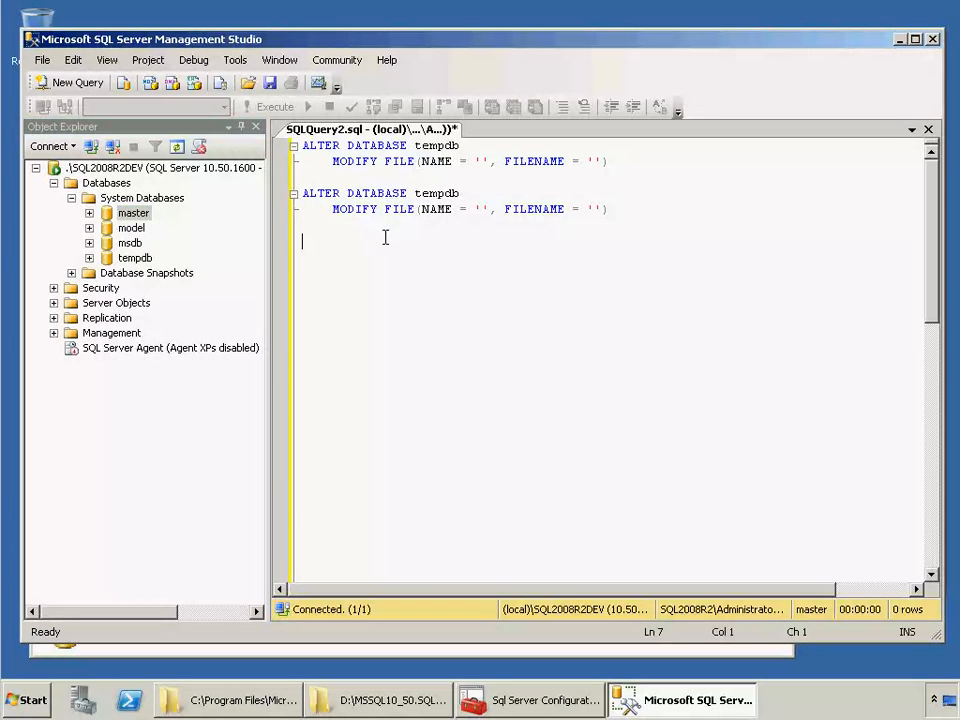
click(134, 229)
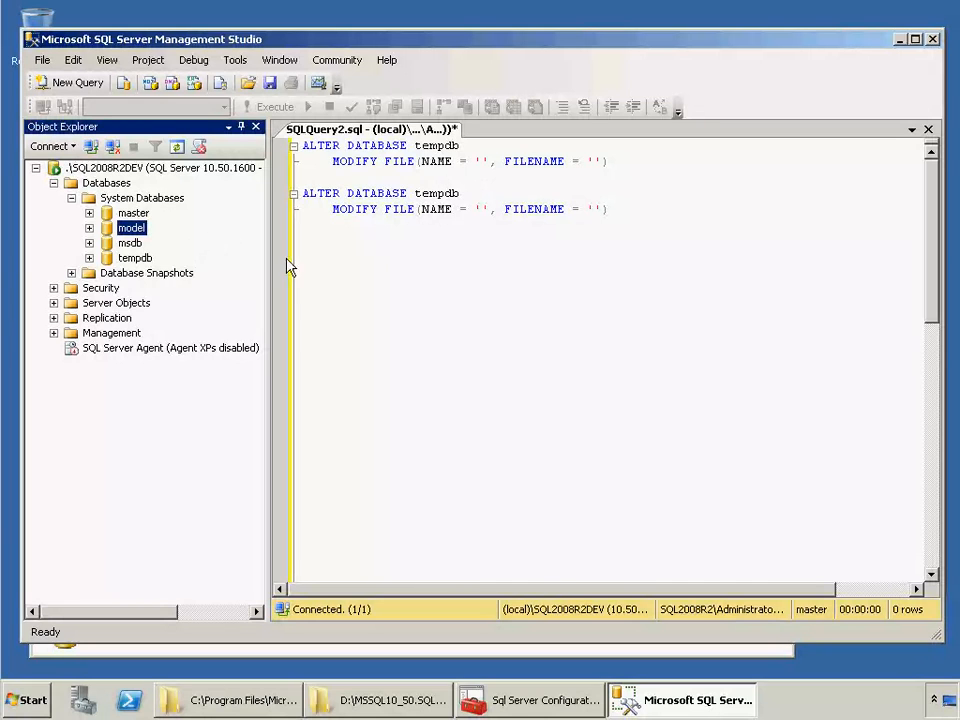
Open the file list in the tempdb database's properties and copy the data file's logical name, tempdev
click(135, 259)
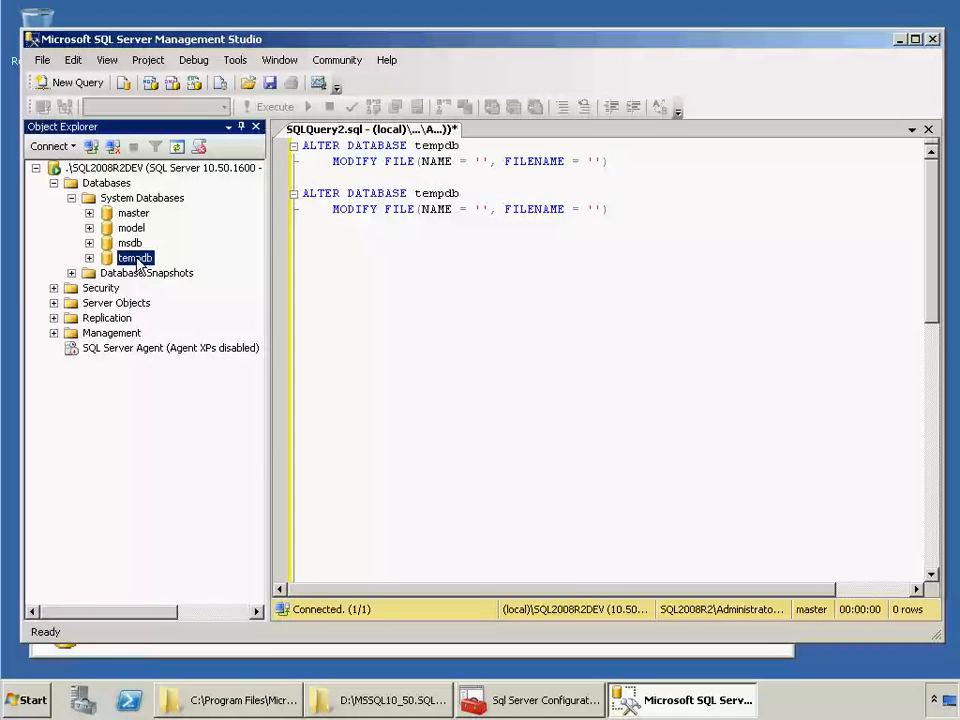
right_click(135, 259)
click(193, 442)
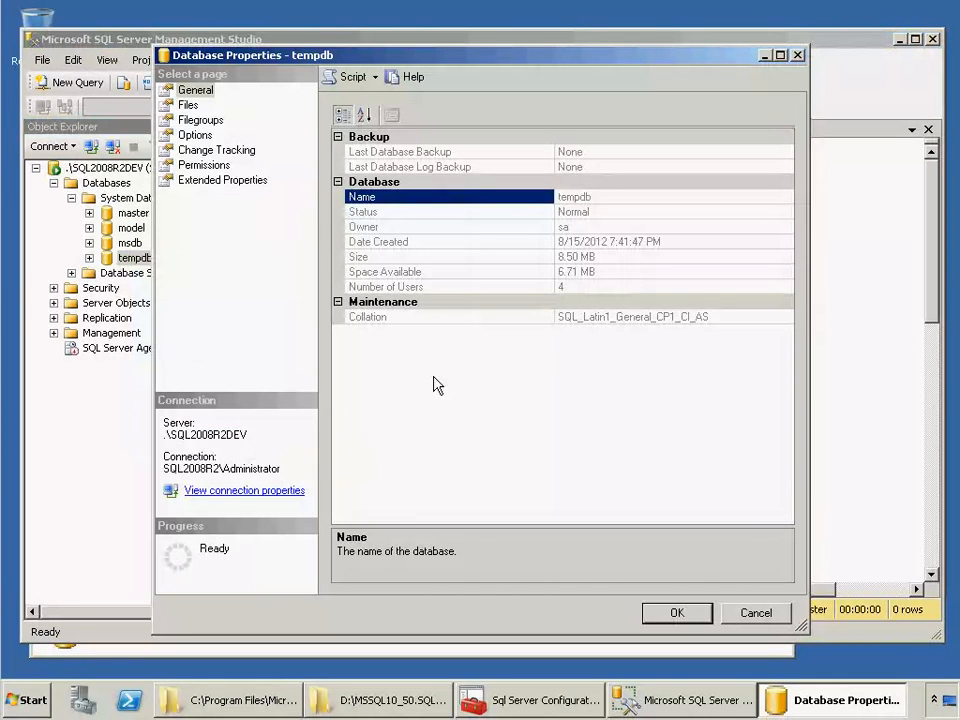
click(188, 106)
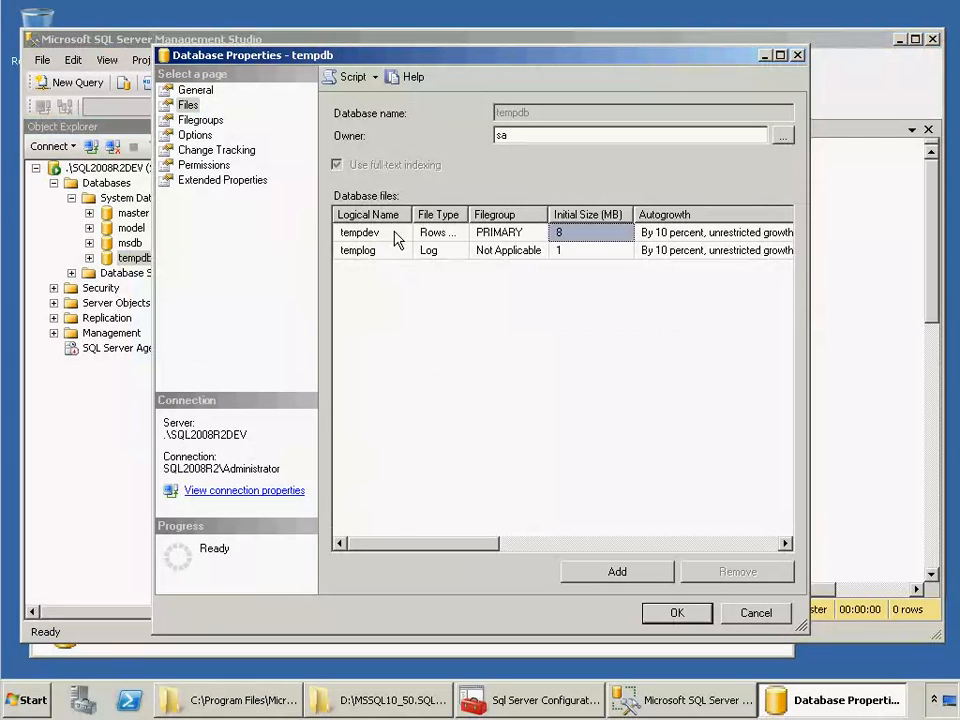
click(390, 234)
drag(390, 234, 348, 234)
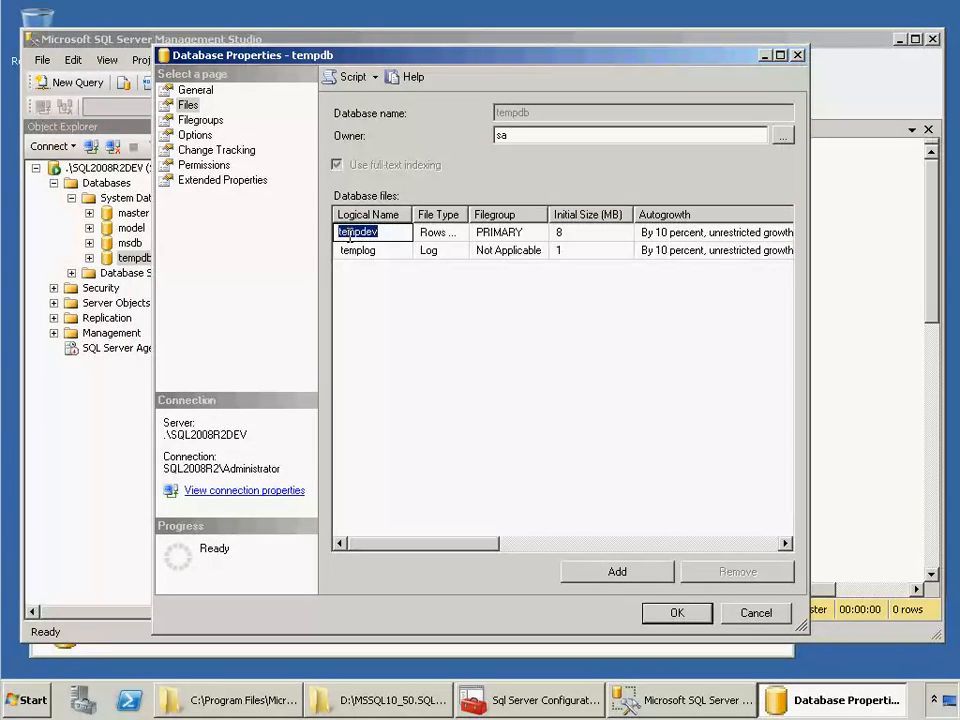
Fill in the NAME values of the two ALTER DATABASE statements as tempdev and templog
click(828, 86)
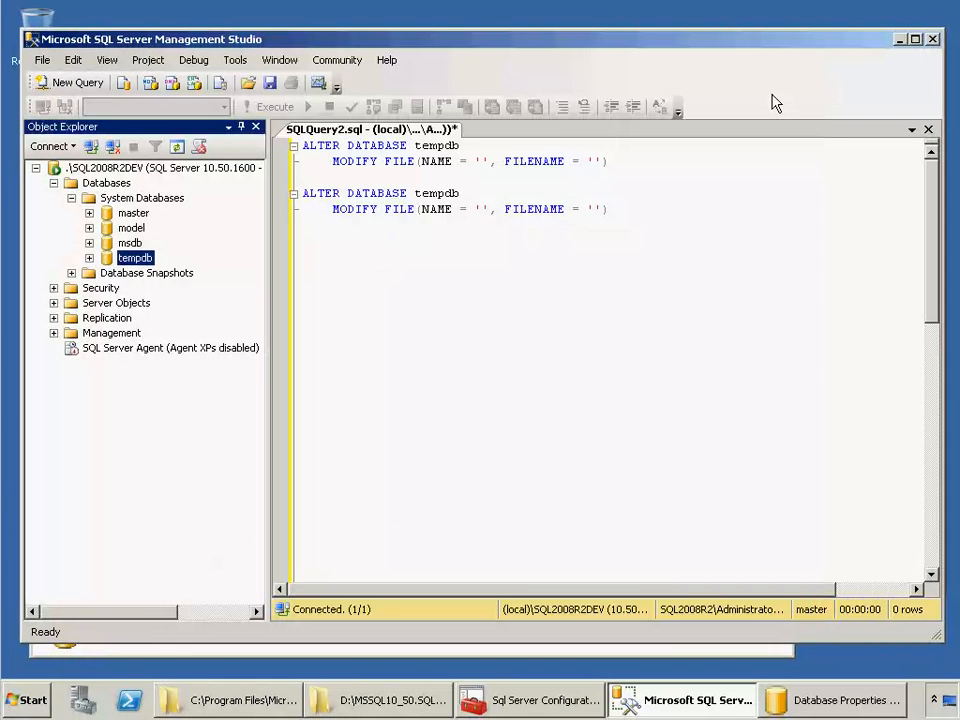
click(482, 161)
key(ctrl+v)
click(482, 209)
text(t)
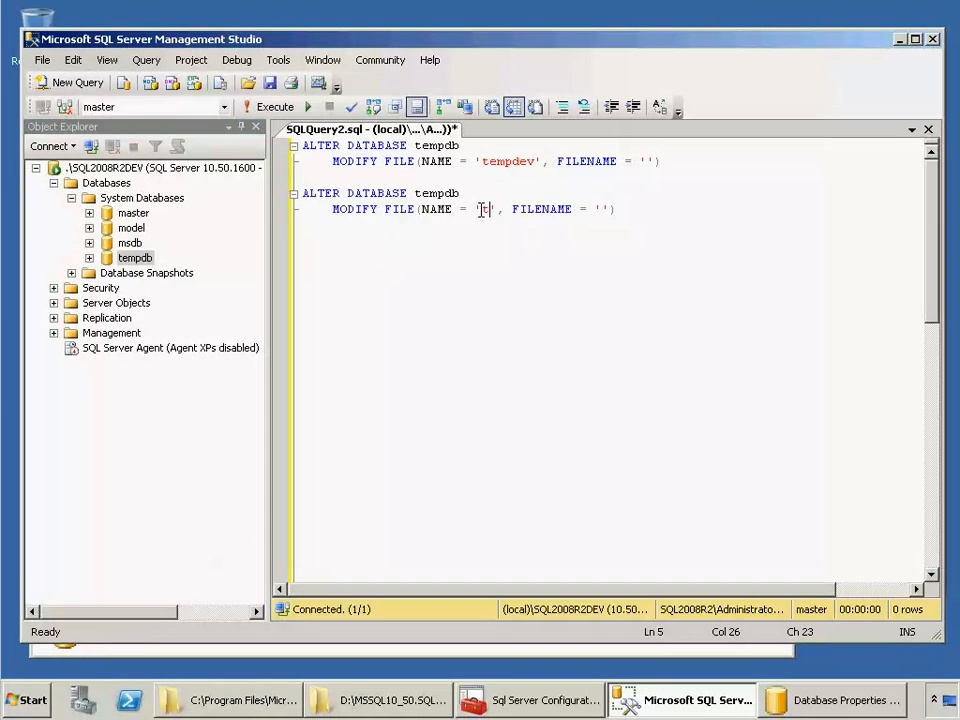
text(emplog)
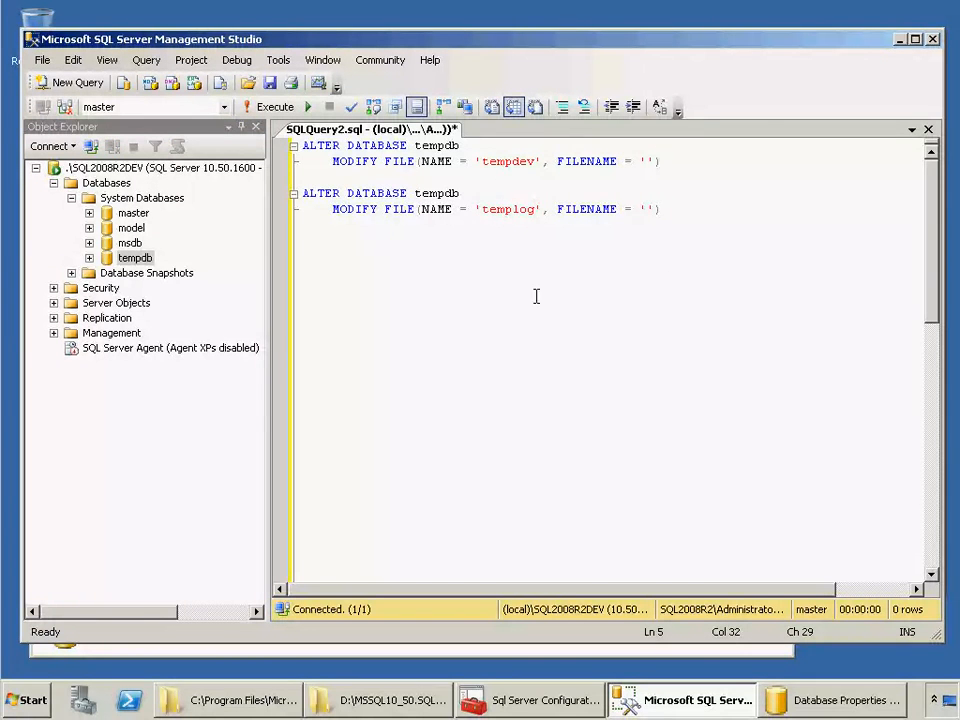
Copy the data file's name from the tempdb properties and enter tempdb.mdf as the first statement's FILENAME value
click(800, 697)
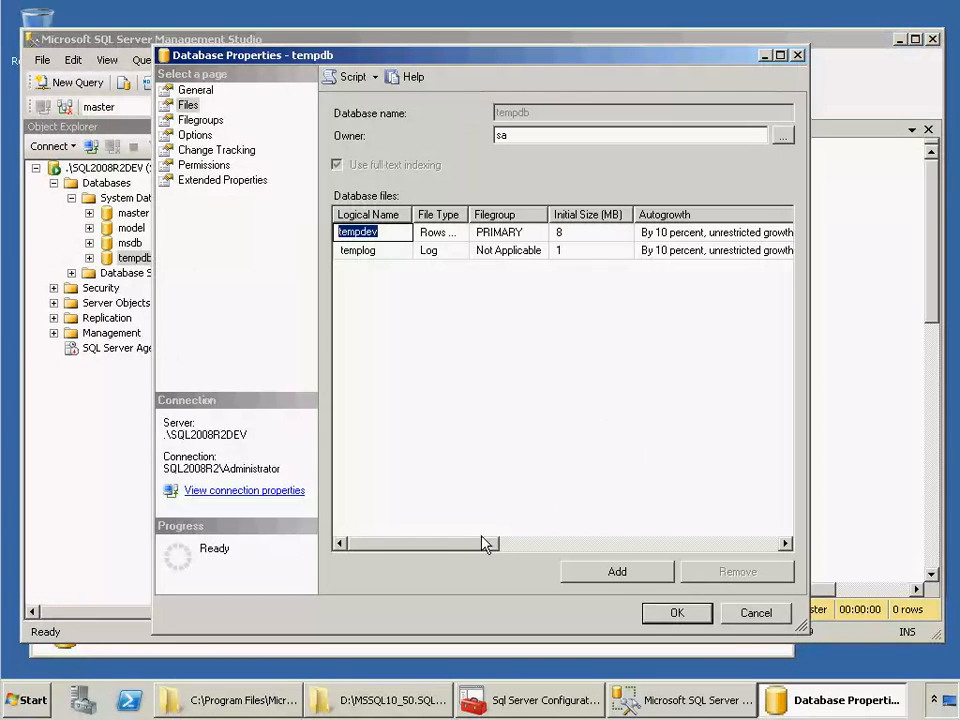
drag(459, 550, 741, 563)
click(658, 236)
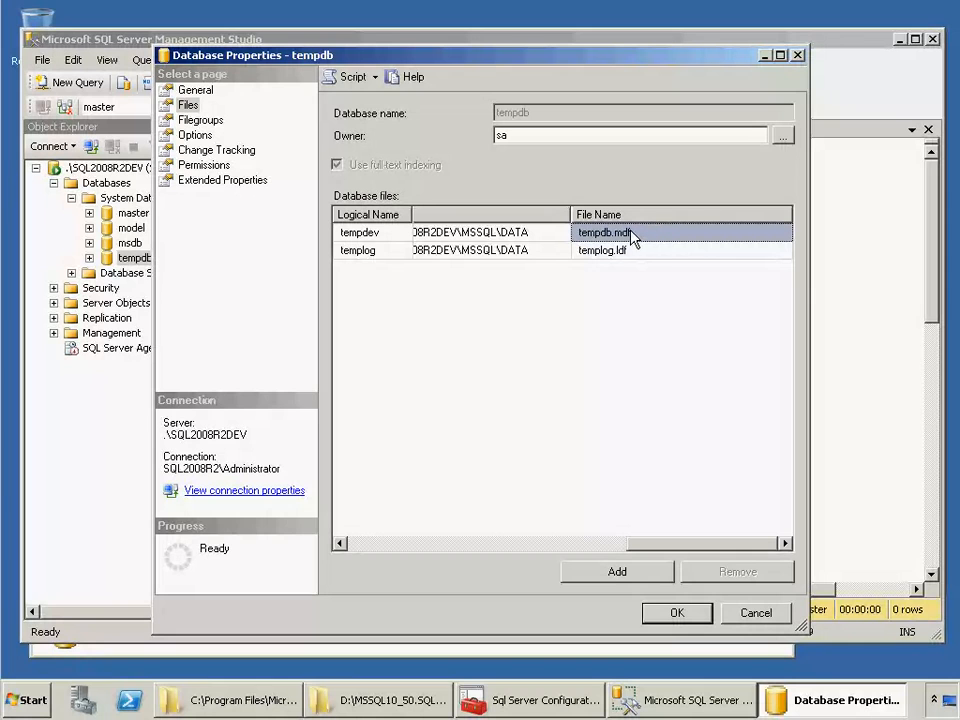
key(ctrl+c)
click(846, 81)
click(647, 161)
key(ctrl+v)
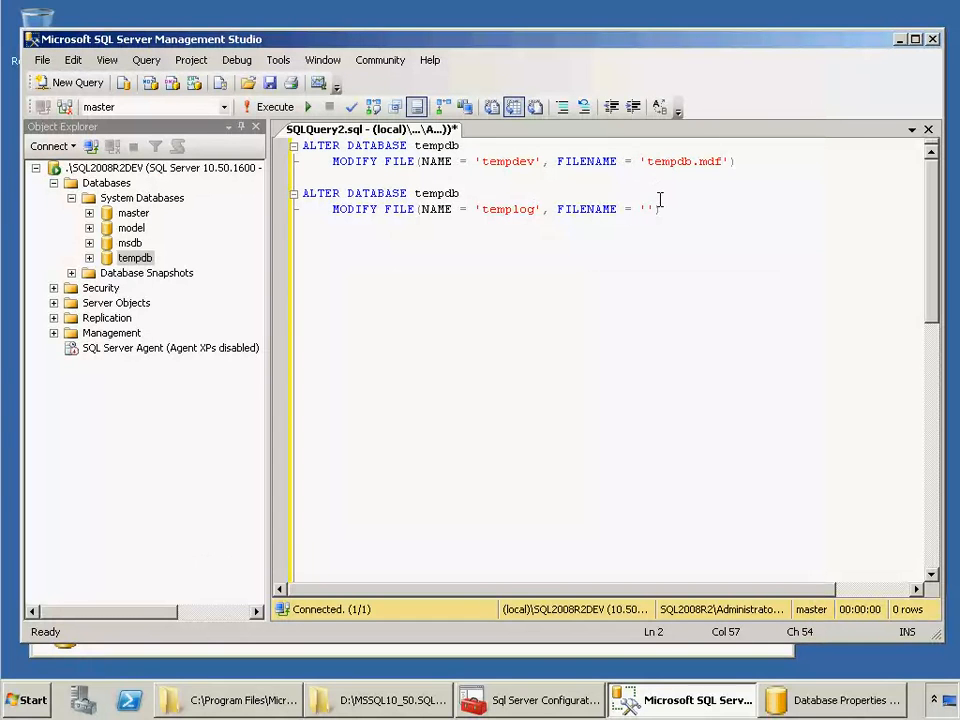
Copy the log file's name from the tempdb properties and enter templog.ldf as the second statement's FILENAME value
click(818, 710)
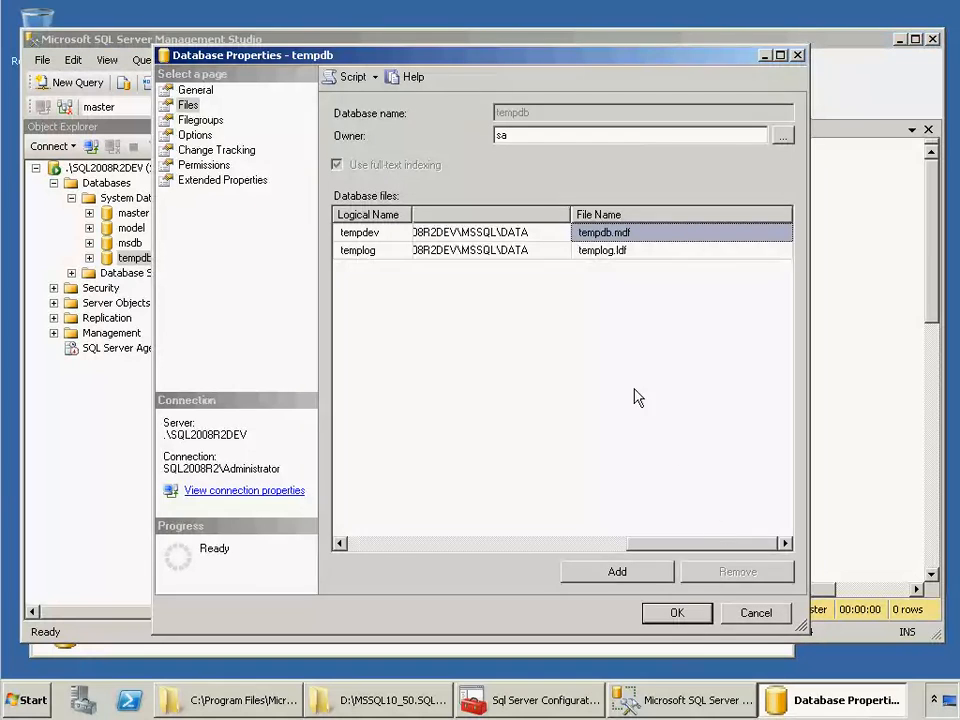
click(630, 252)
key(ctrl+c)
click(849, 94)
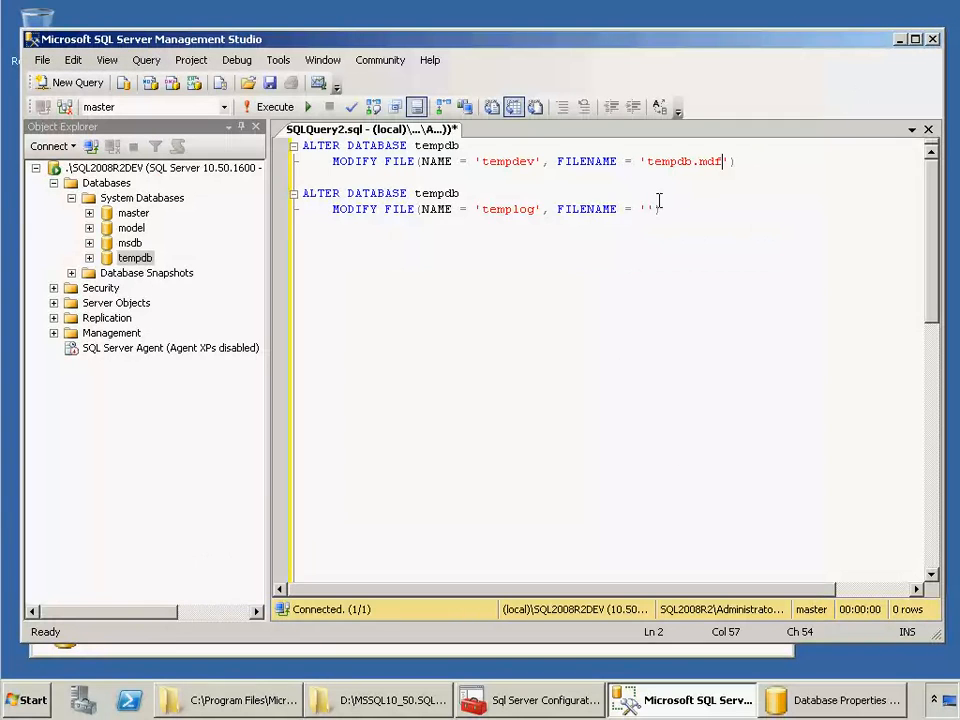
click(645, 209)
key(ctrl+v)
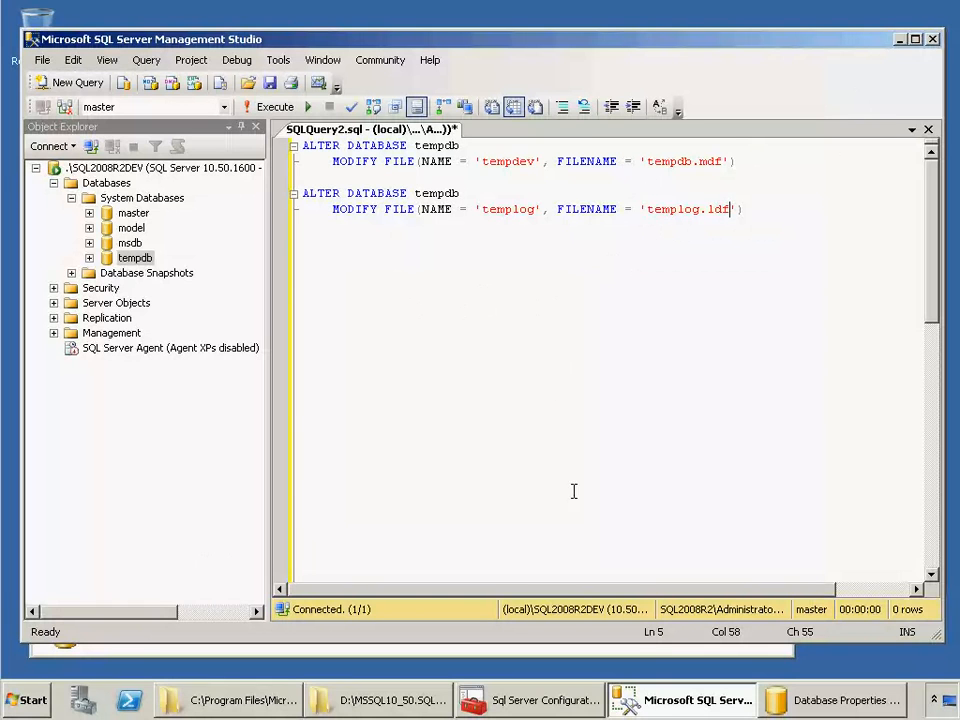
Copy the D:\MSSQL10_50.SQL2008R2DEV folder path and insert it with a trailing backslash before tempdb.mdf in the first FILENAME value
click(392, 702)
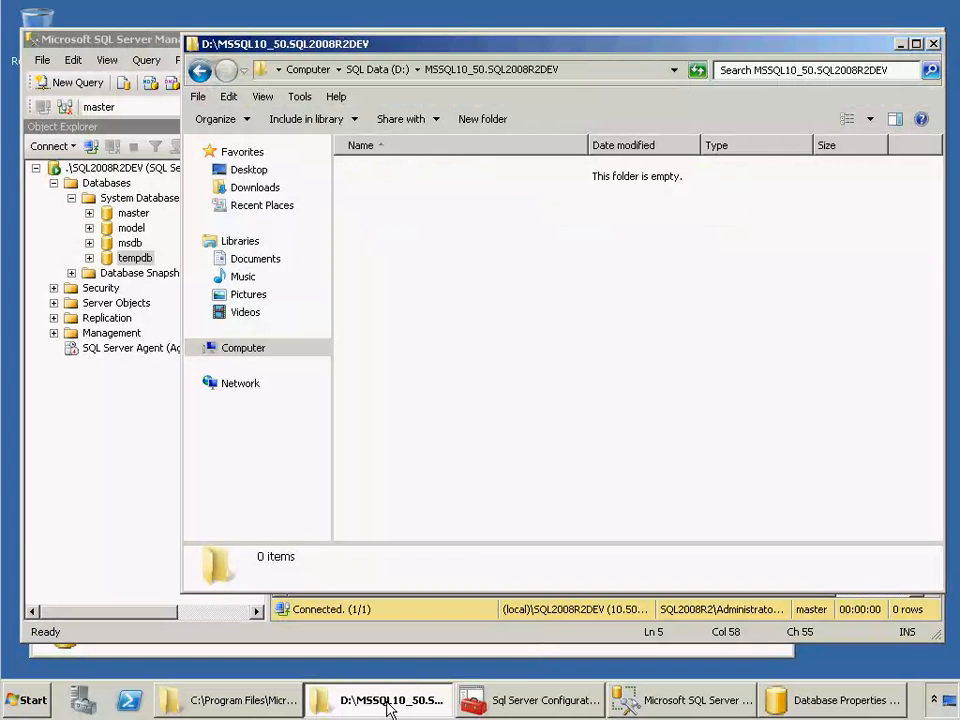
click(577, 72)
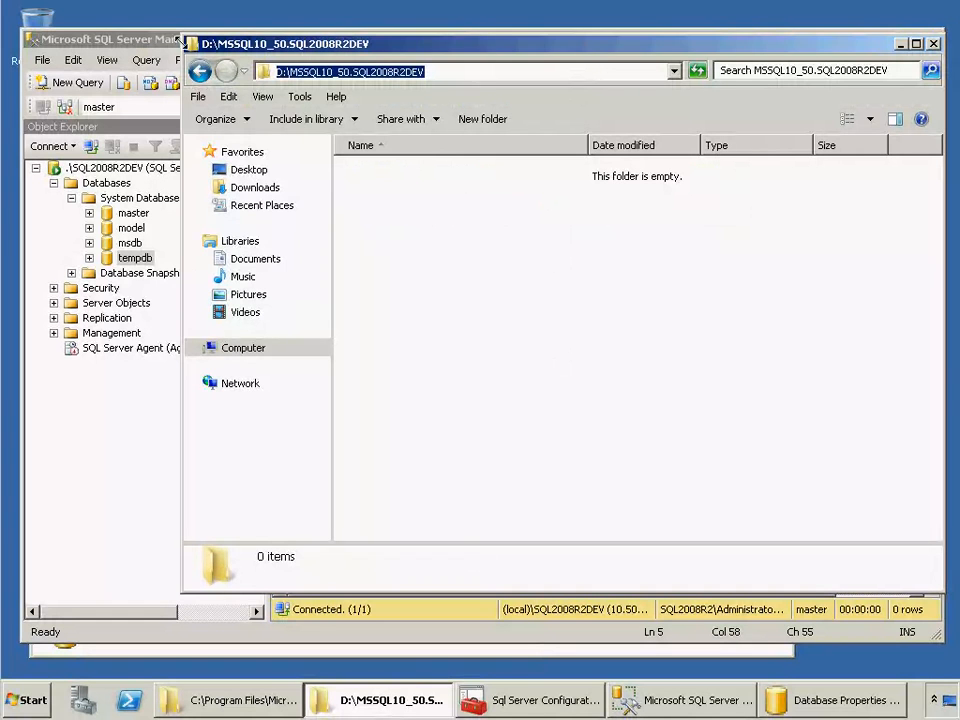
click(116, 31)
click(647, 162)
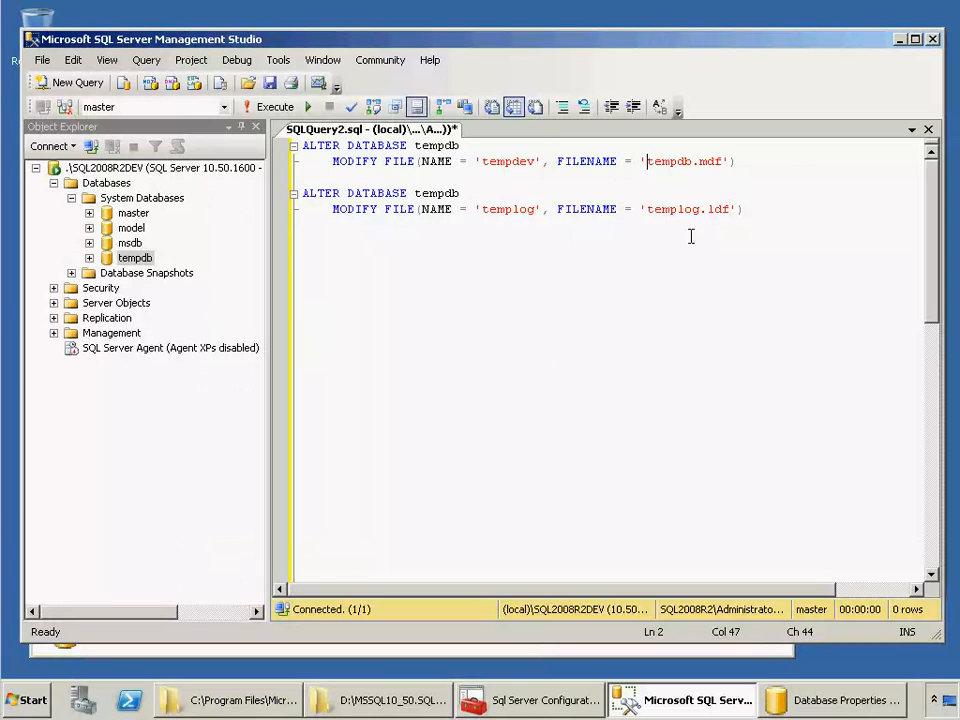
key(ctrl+v)
text(\)
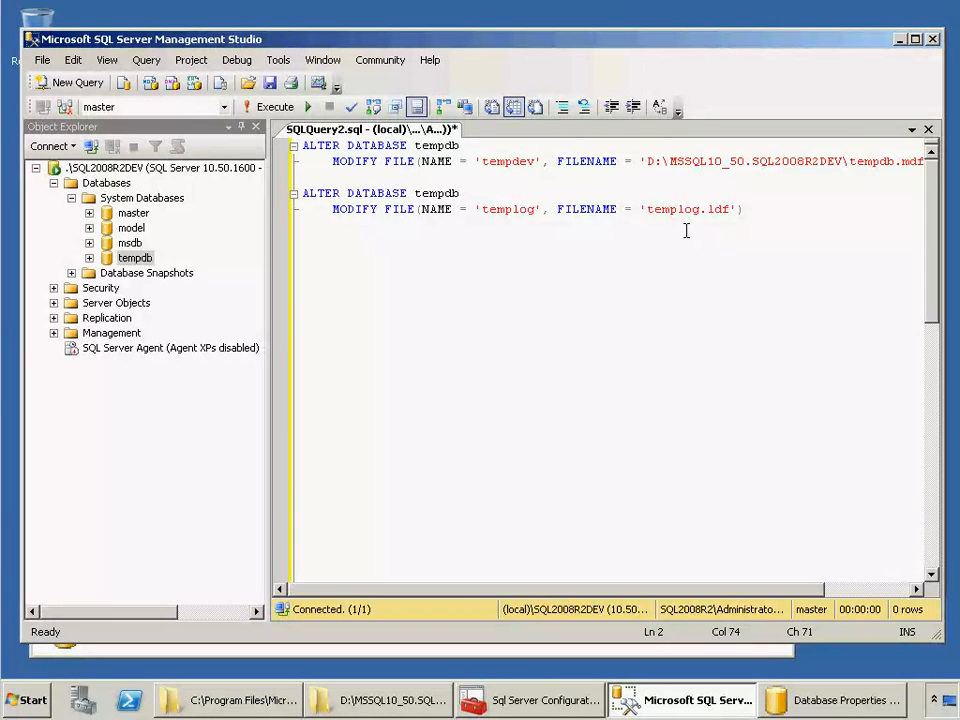
Copy the D:\MSSQL10_50.SQL2008R2DEV\ path from the first statement and insert it before templog.ldf in the second
shift+click(646, 161)
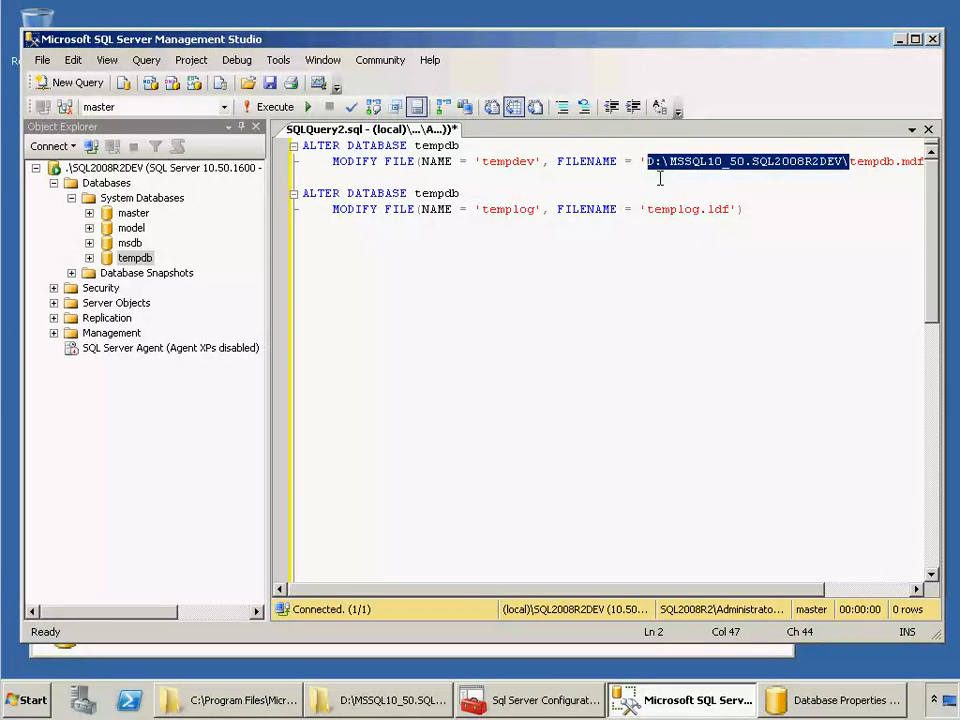
key(ctrl+c)
click(647, 208)
key(ctrl+v)
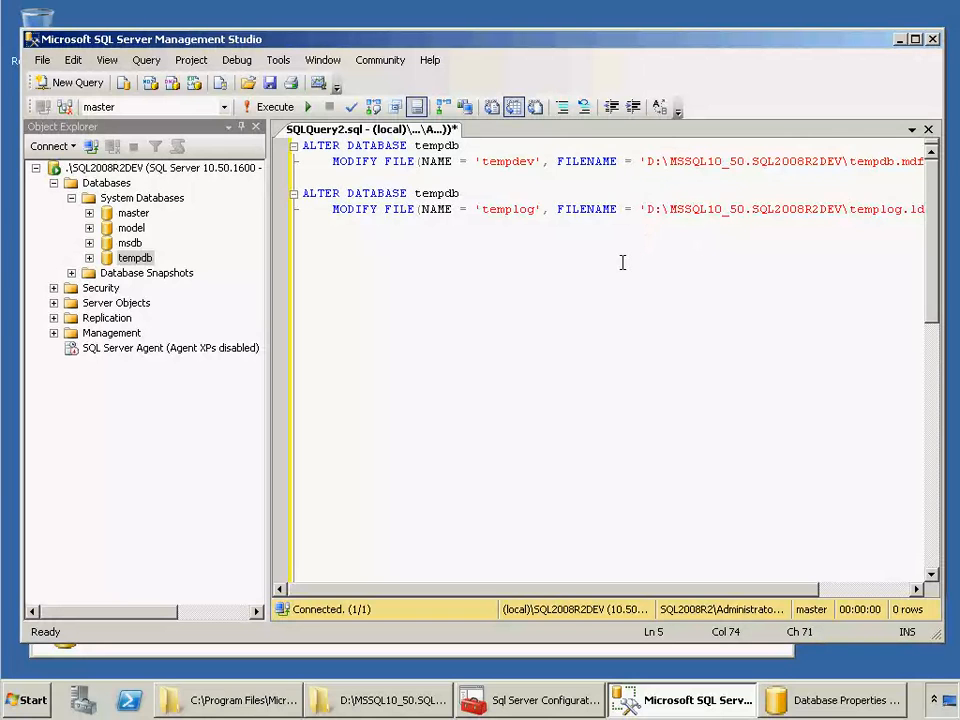
Remove the surplus blank lines between the tempdb statements and the model statements
click(472, 270)
key(Up)
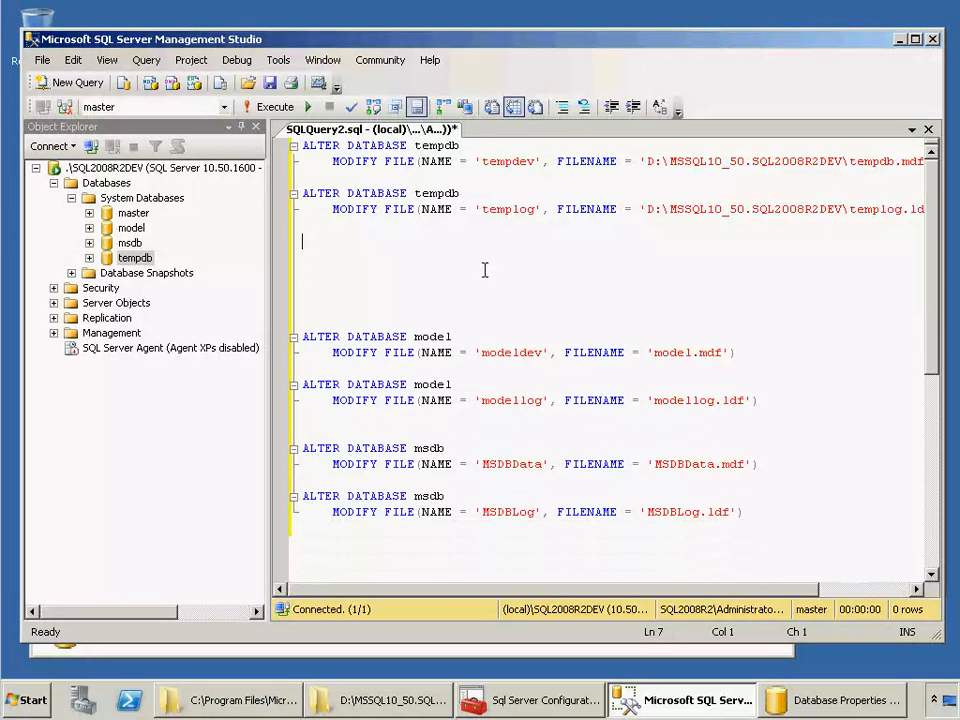
key(Delete)
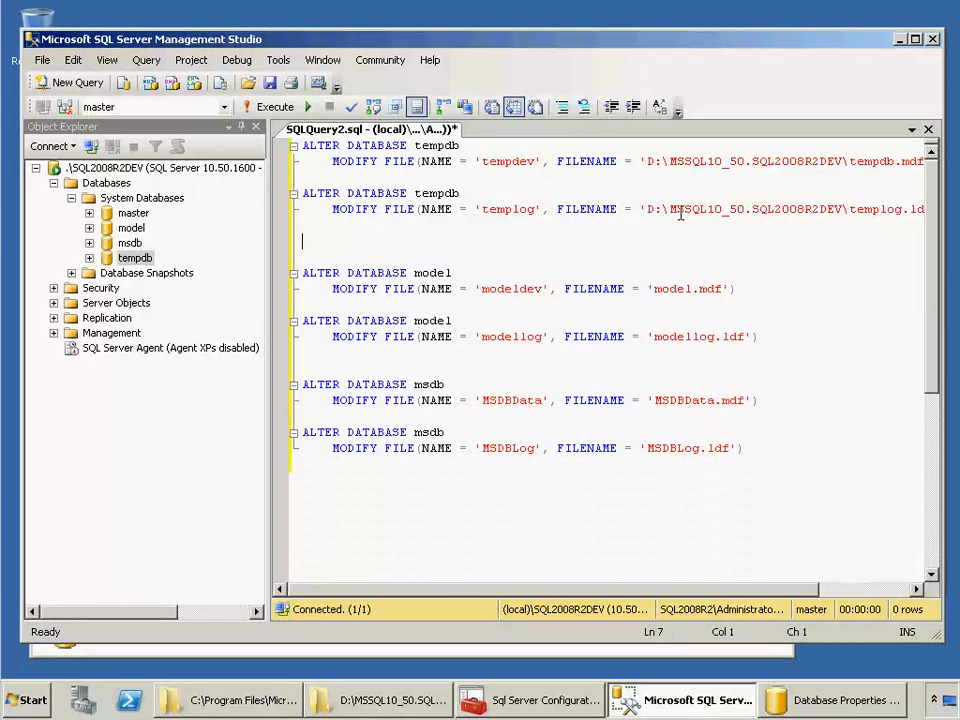
Copy the D:\MSSQL10_50.SQL2008R2DEV\ path into the FILENAME values of all four model and msdb statements
click(649, 209)
shift+click(846, 210)
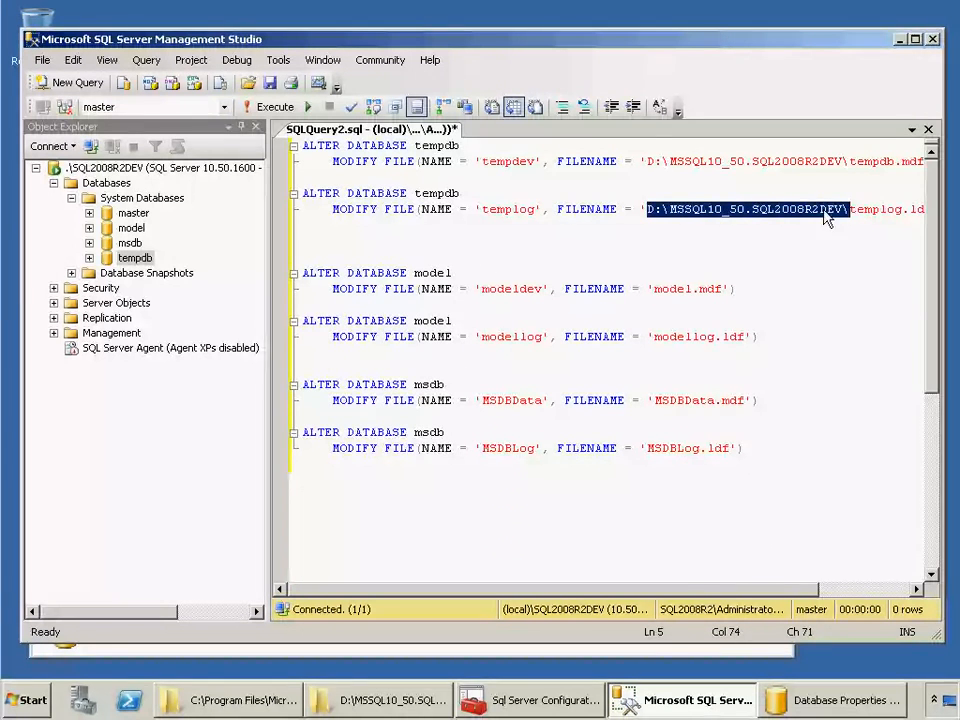
drag(827, 214, 660, 347)
drag(655, 397, 648, 452)
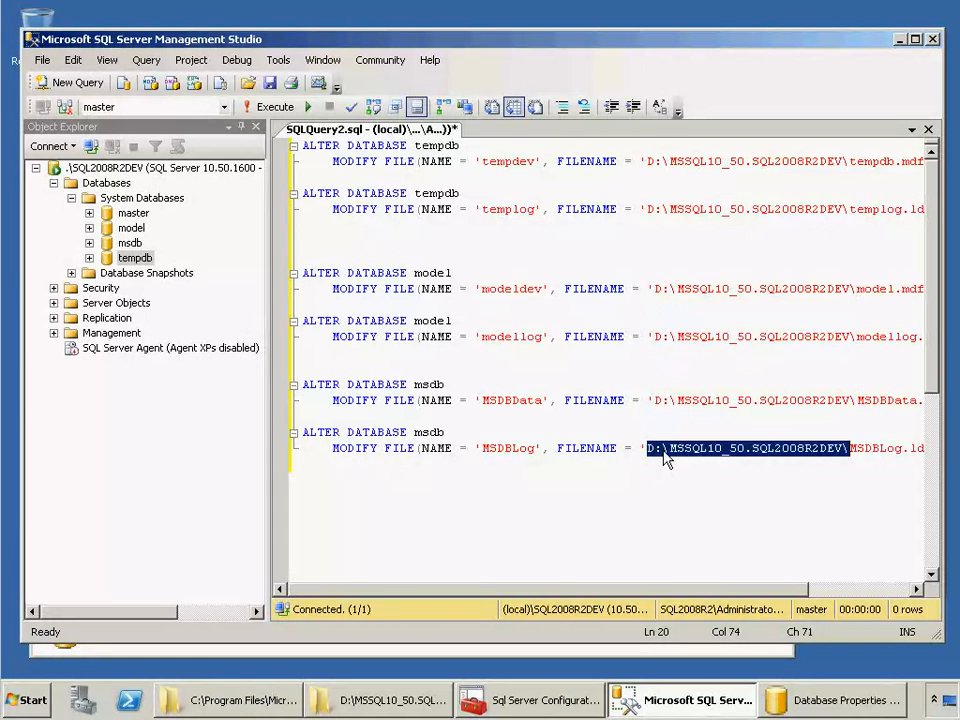
click(607, 496)
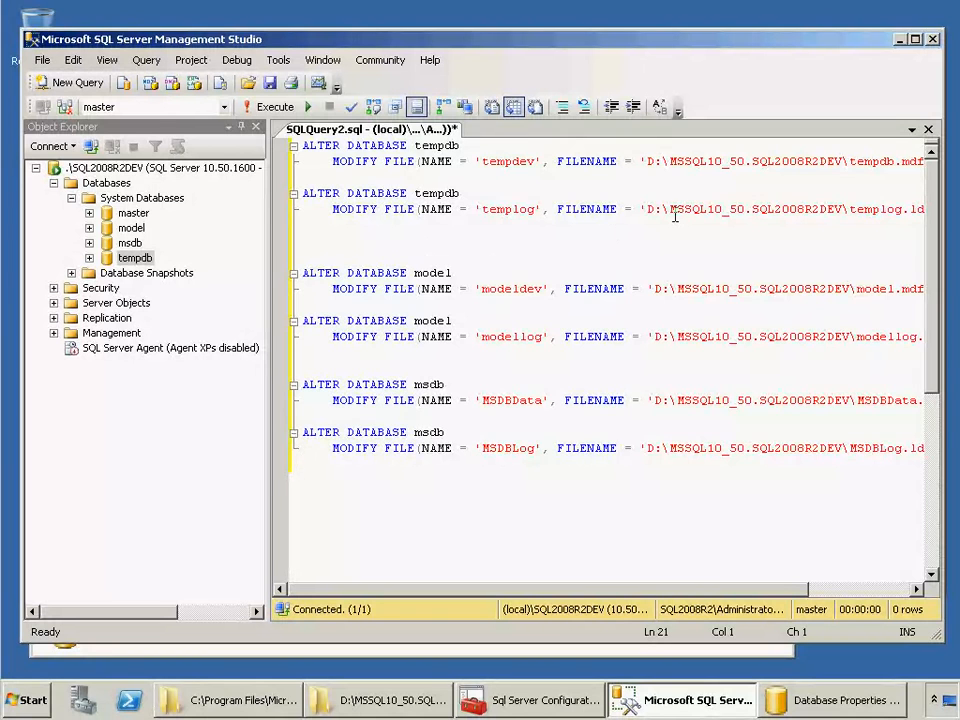
drag(646, 209, 803, 210)
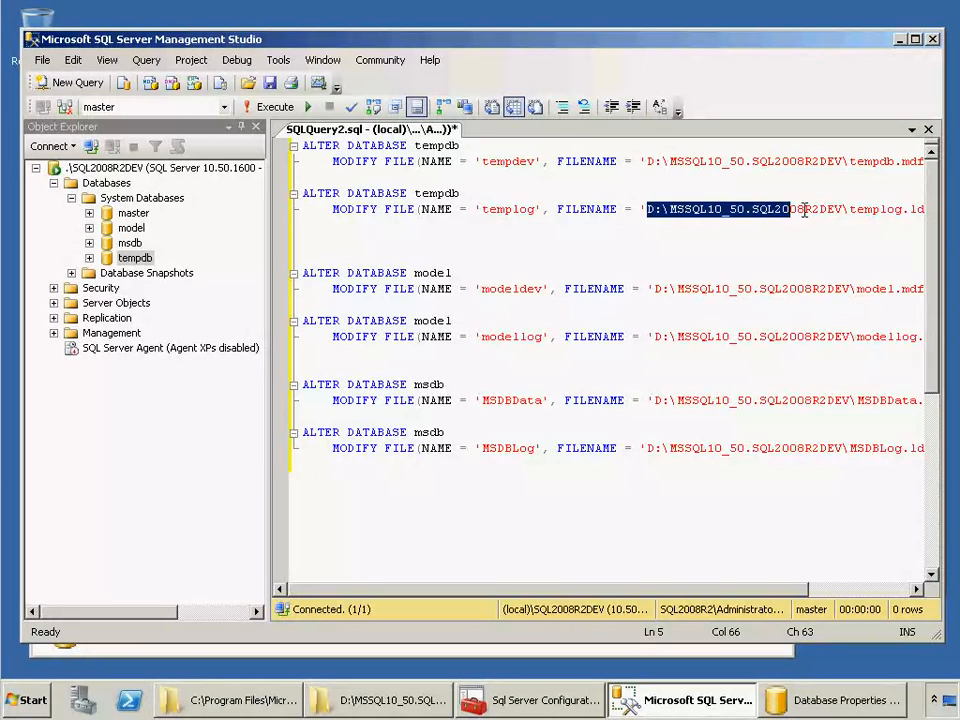
click(803, 209)
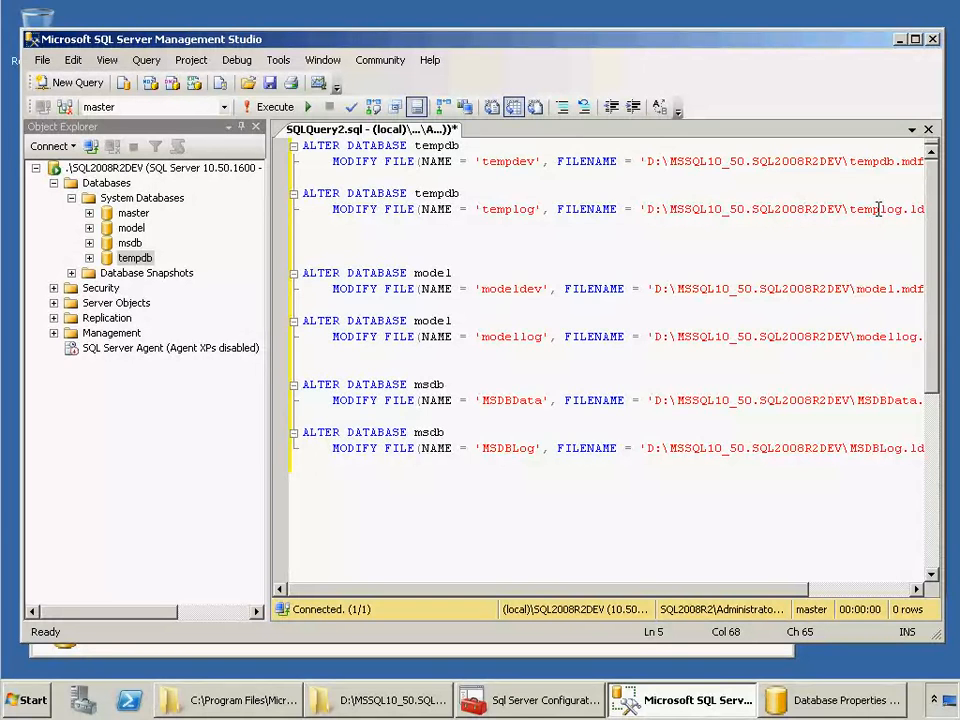
drag(879, 209, 783, 209)
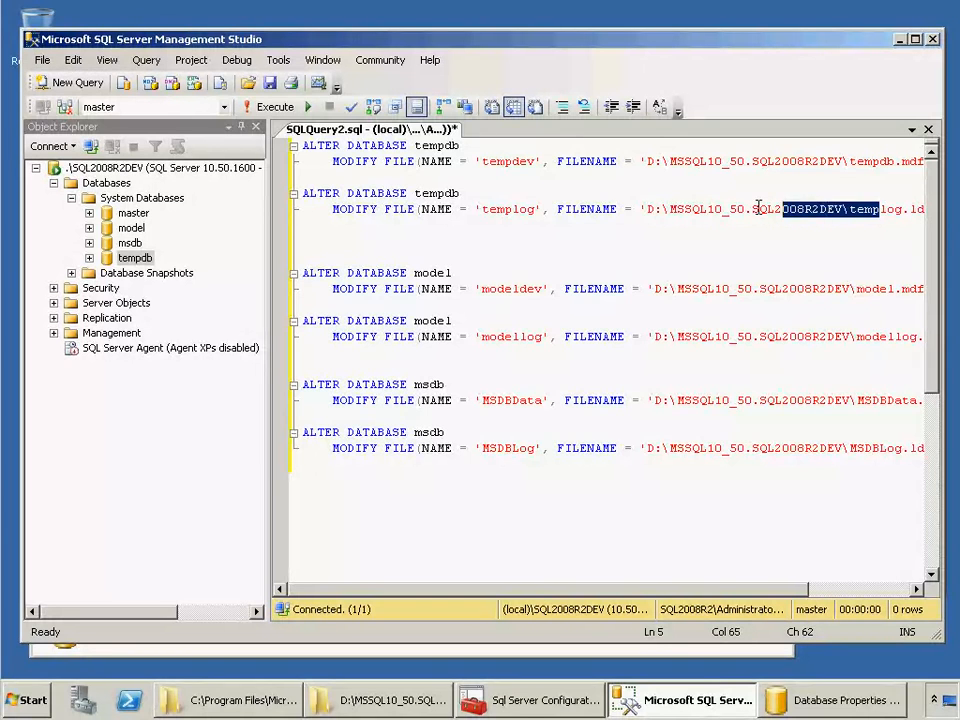
click(759, 208)
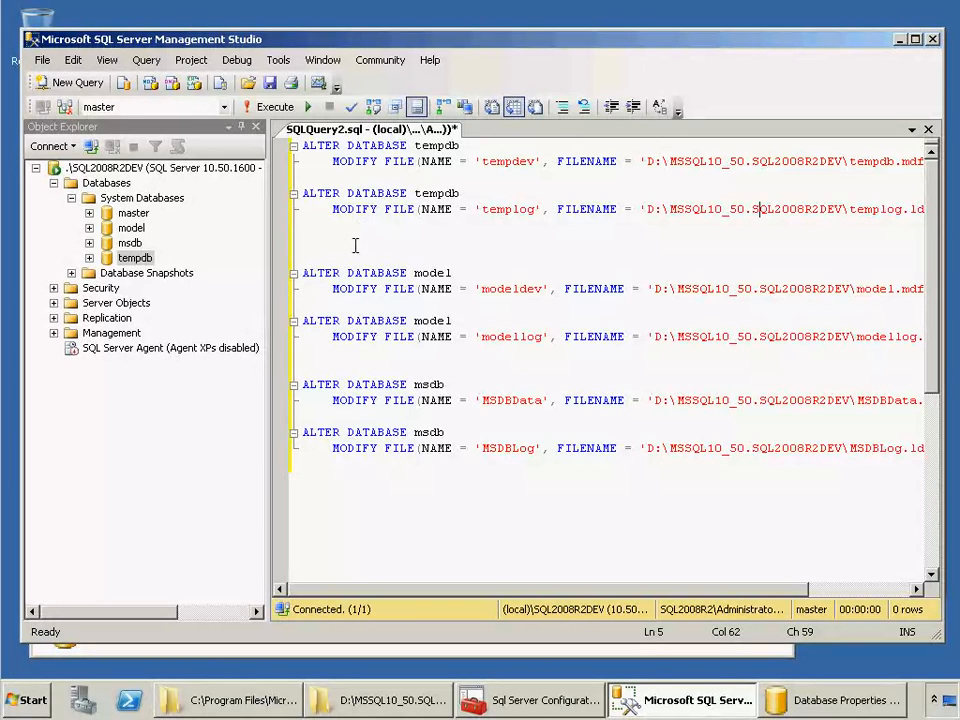
Execute all ALTER DATABASE statements for tempdb, model and msdb, and read the full result messages
click(376, 514)
click(330, 250)
key(F5)
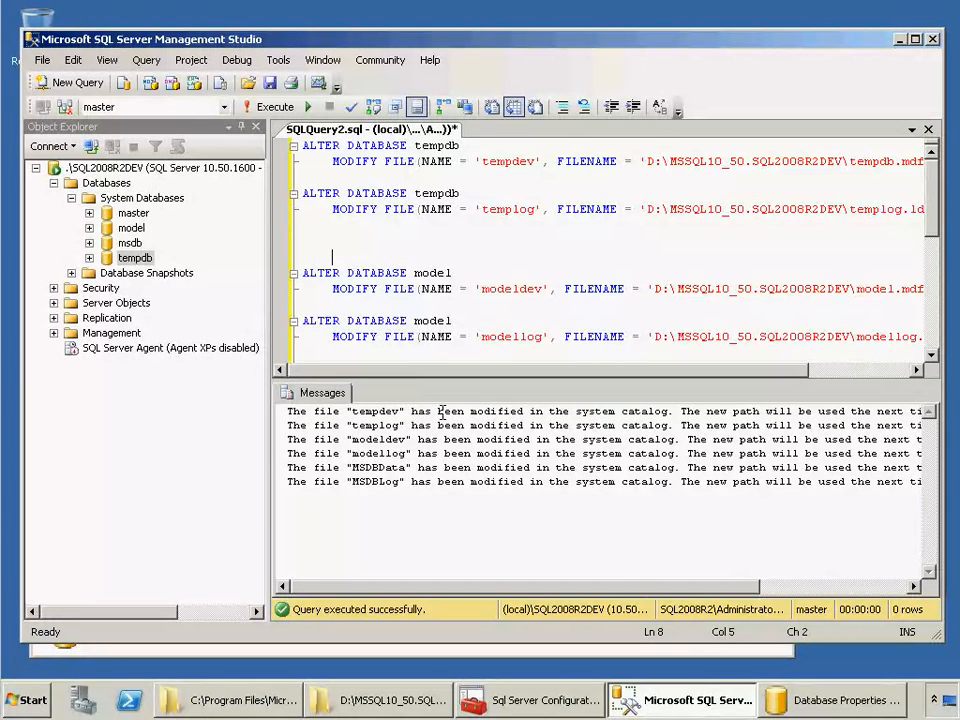
drag(626, 589, 778, 590)
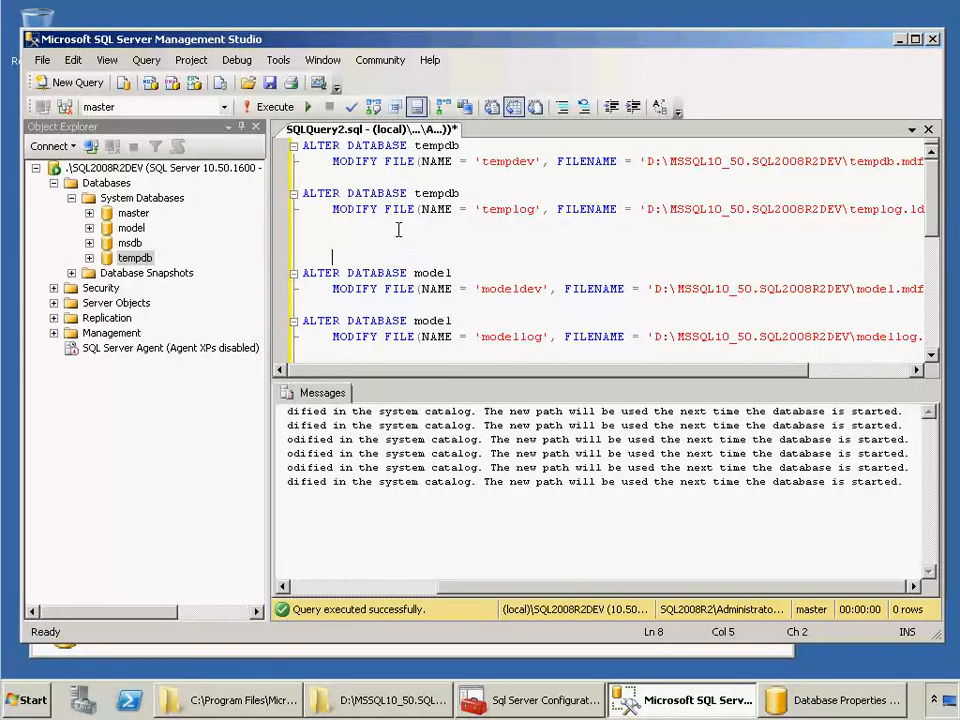
click(131, 230)
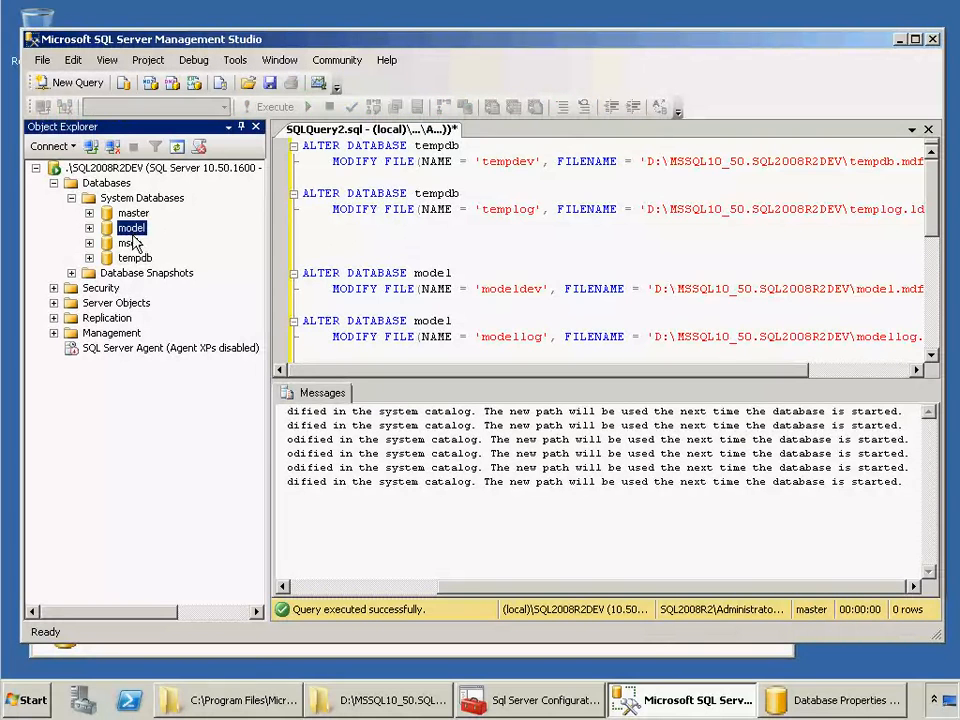
click(130, 243)
click(135, 258)
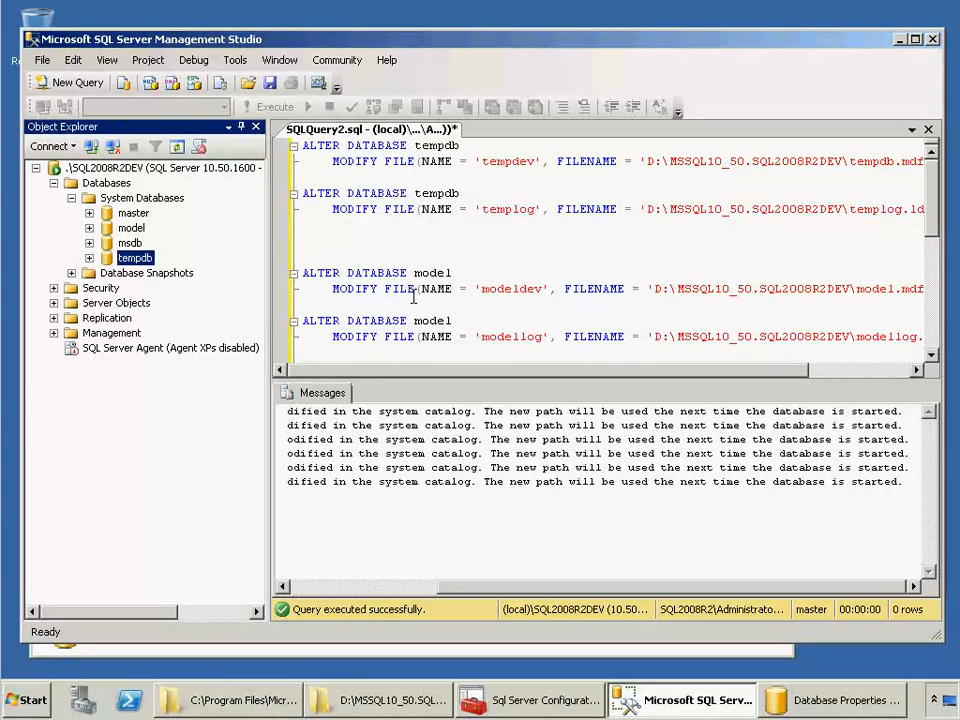
Stop the SQL2008R2DEV instance's MSSQL$SQL2008R2DEV service and confirm
click(140, 172)
right_click(140, 172)
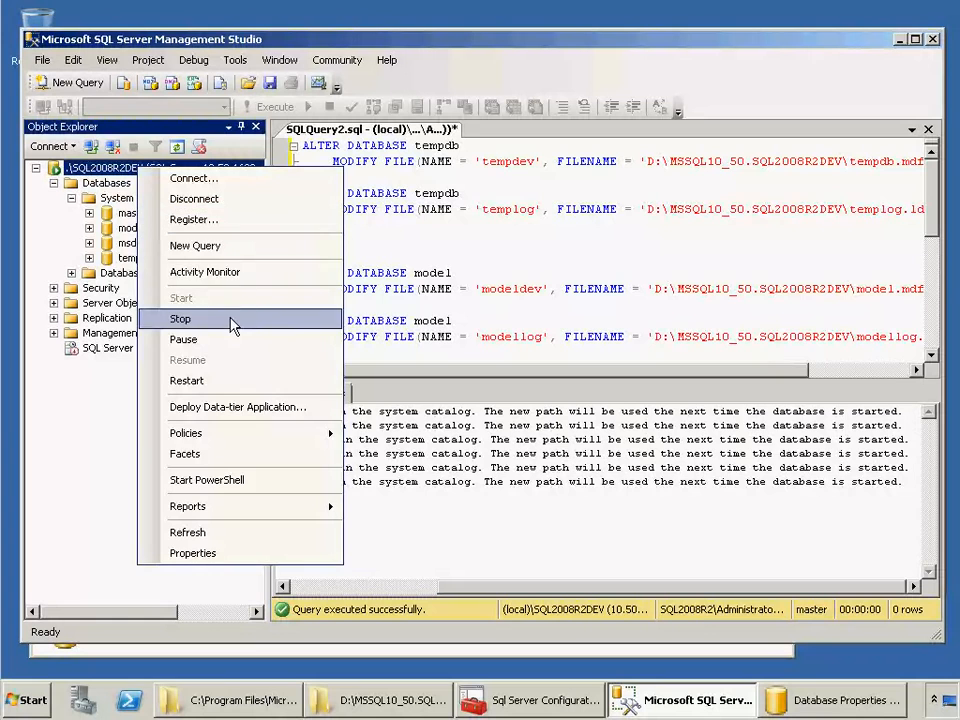
click(180, 319)
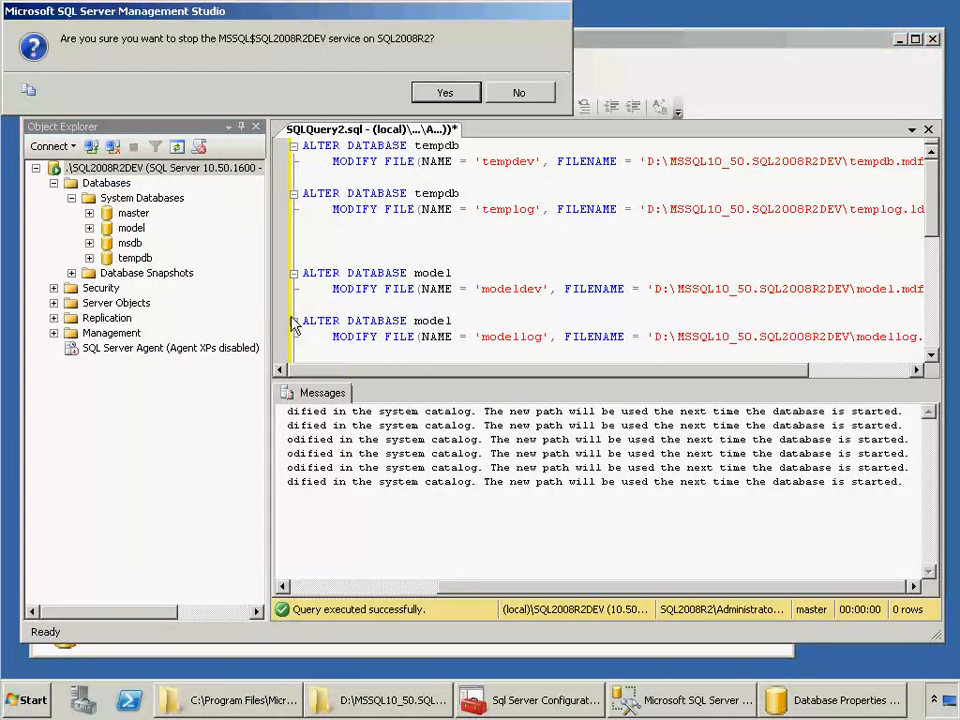
click(445, 92)
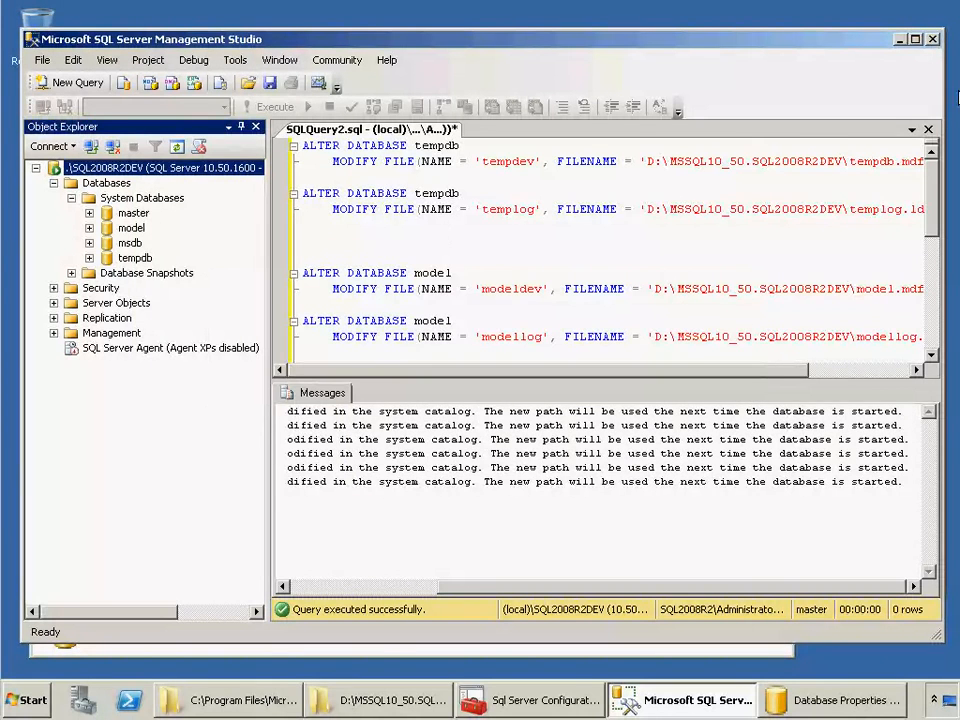
Close the tempdb database properties and bring the instance's original DATA folder to the front
click(900, 39)
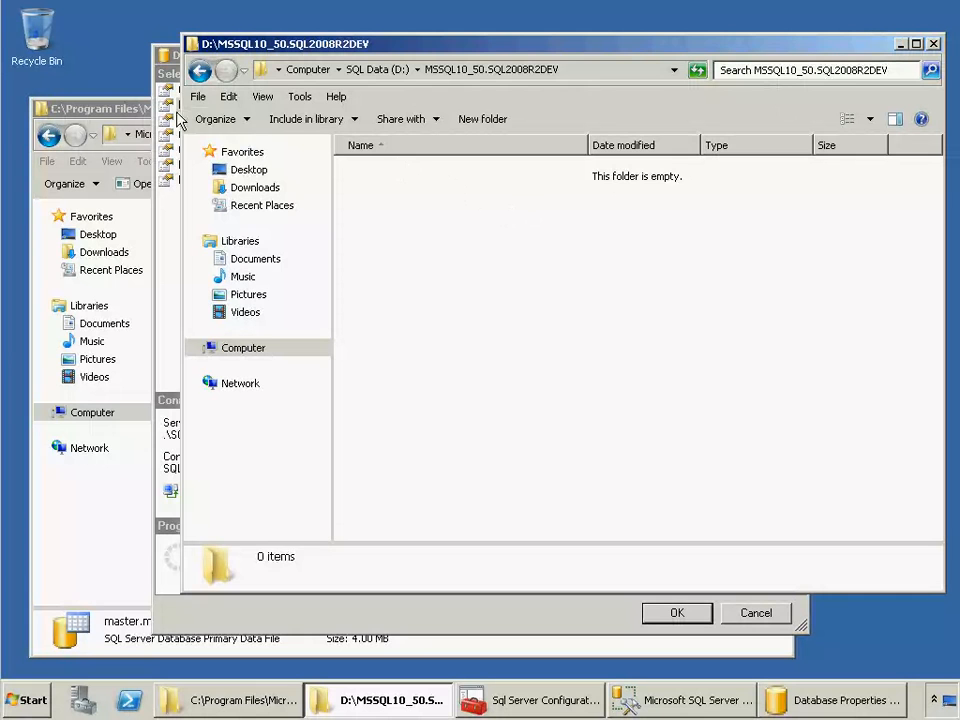
click(168, 62)
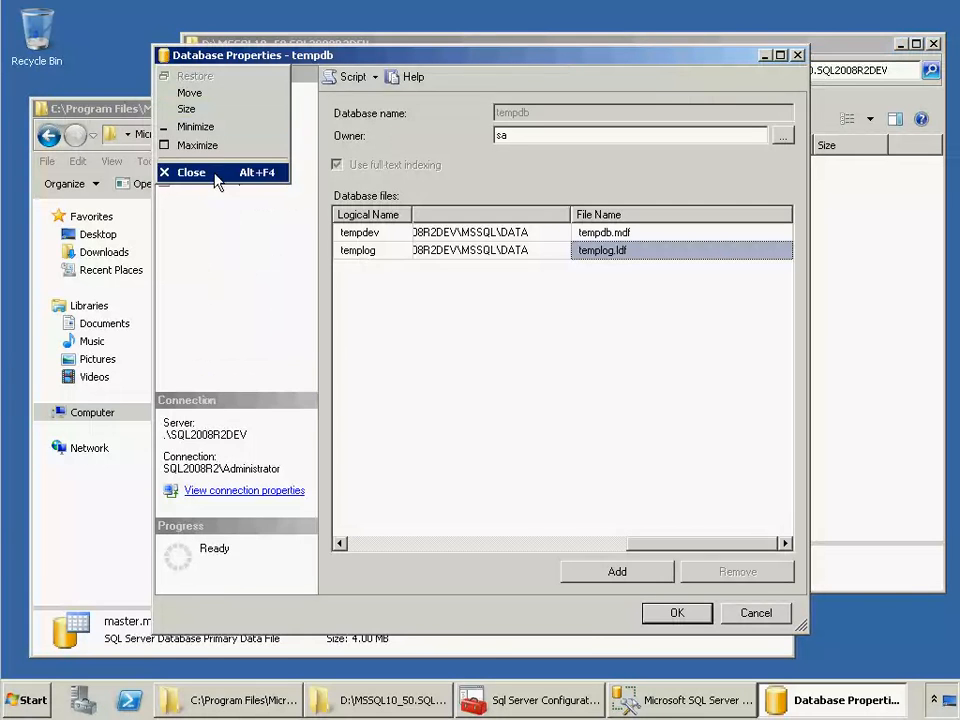
click(182, 171)
click(138, 112)
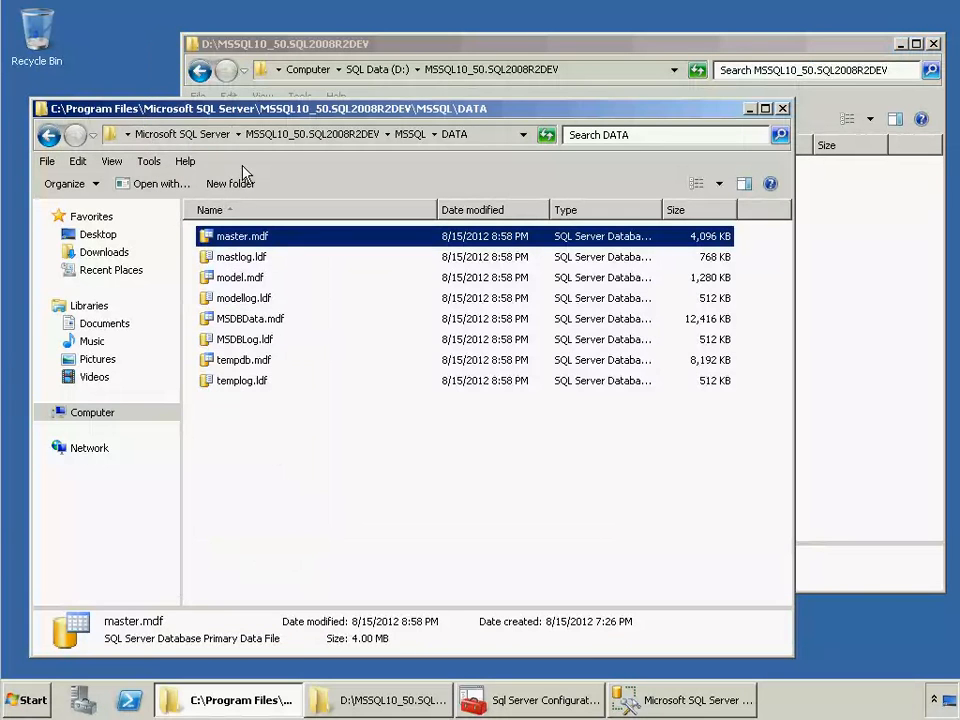
Copy model.mdf, modellog.ldf, MSDBData.mdf and MSDBLog.ldf from the DATA folder to D:\MSSQL10_50.SQL2008R2DEV
click(253, 278)
shift+click(258, 340)
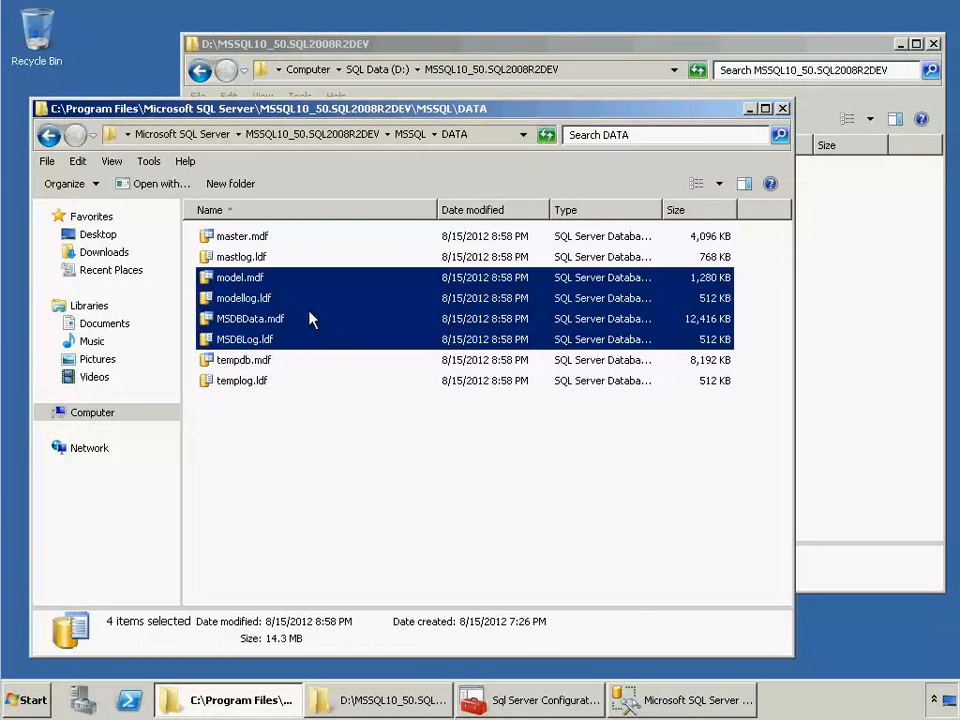
drag(310, 316, 828, 290)
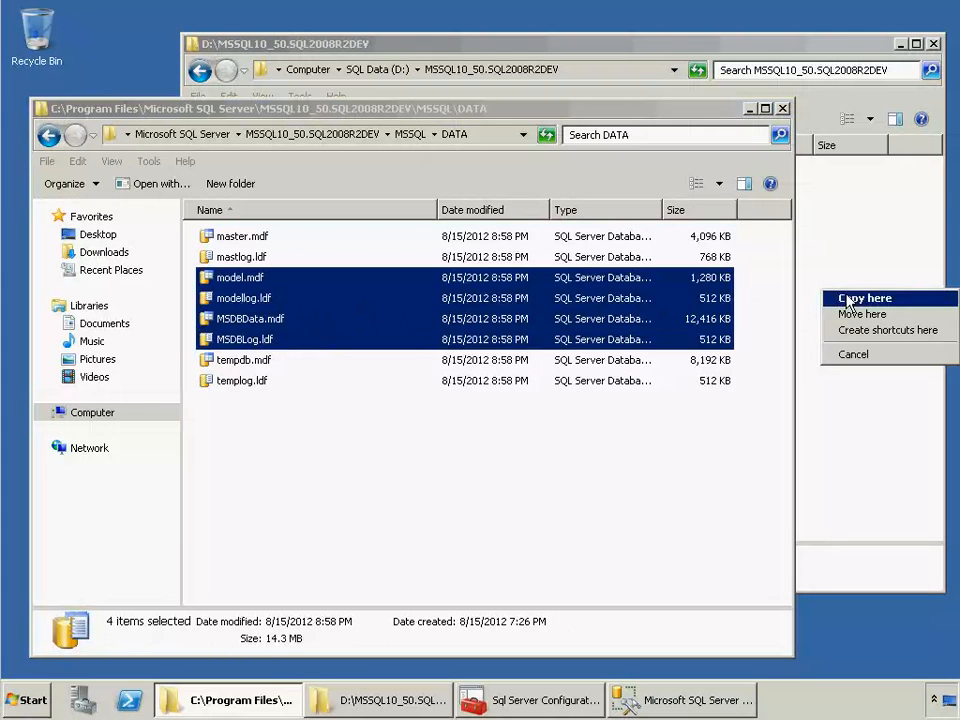
click(850, 301)
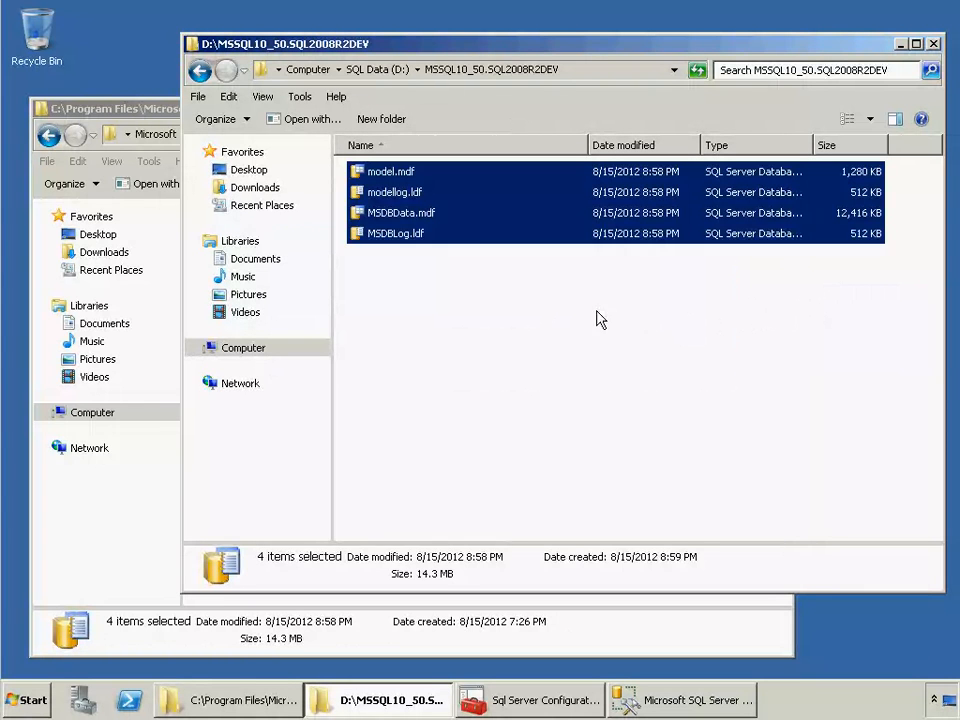
click(424, 281)
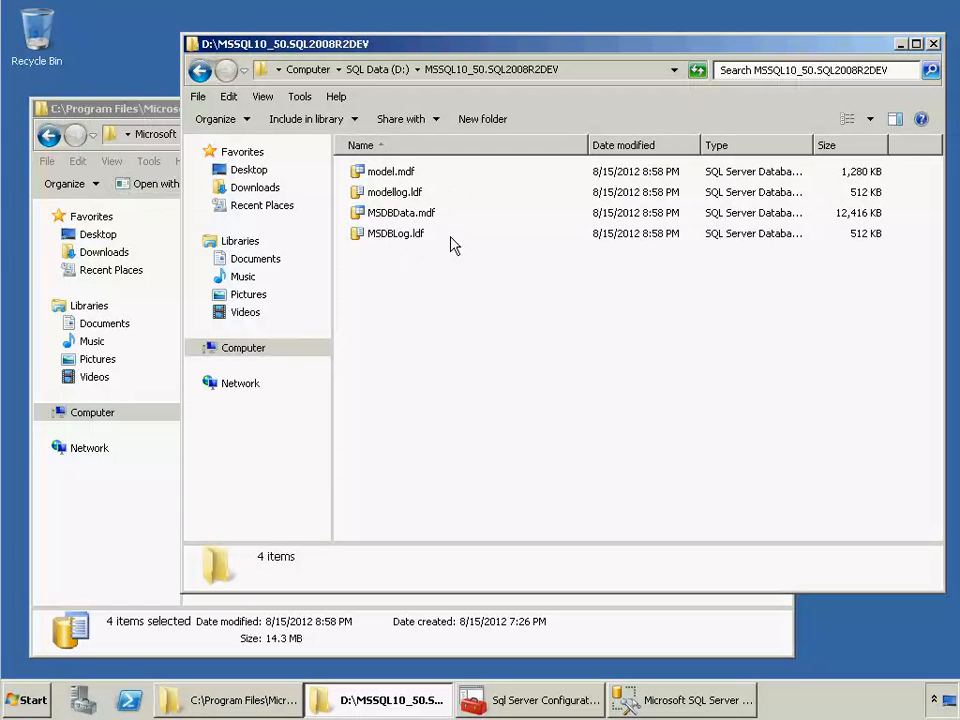
Return to SQL Server Management Studio and start the MSSQL$SQL2008R2DEV service, confirming the start
click(650, 703)
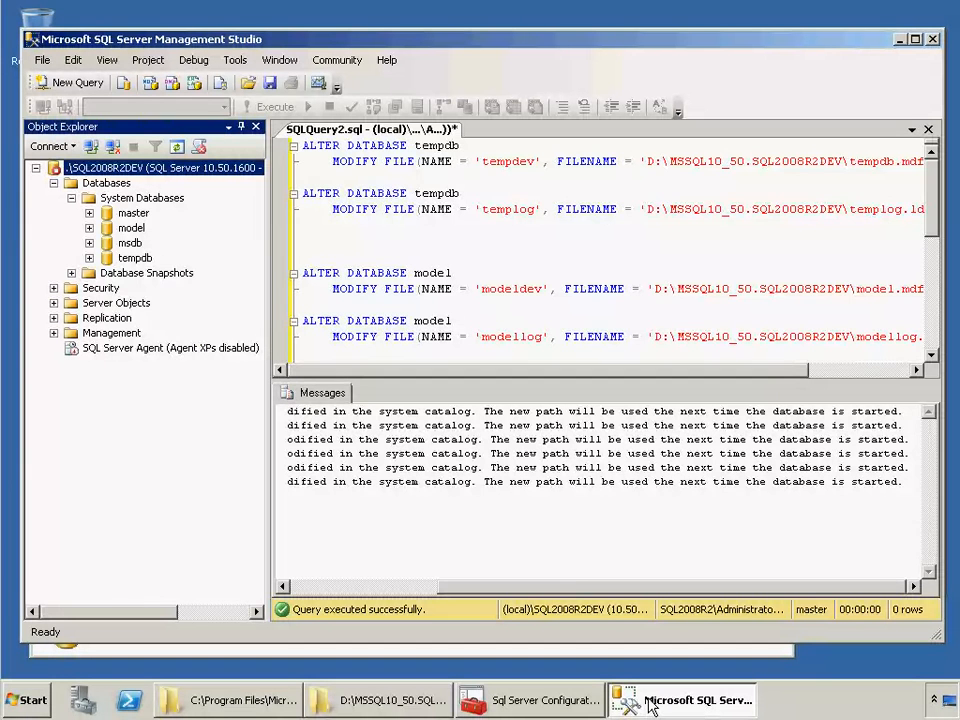
right_click(105, 172)
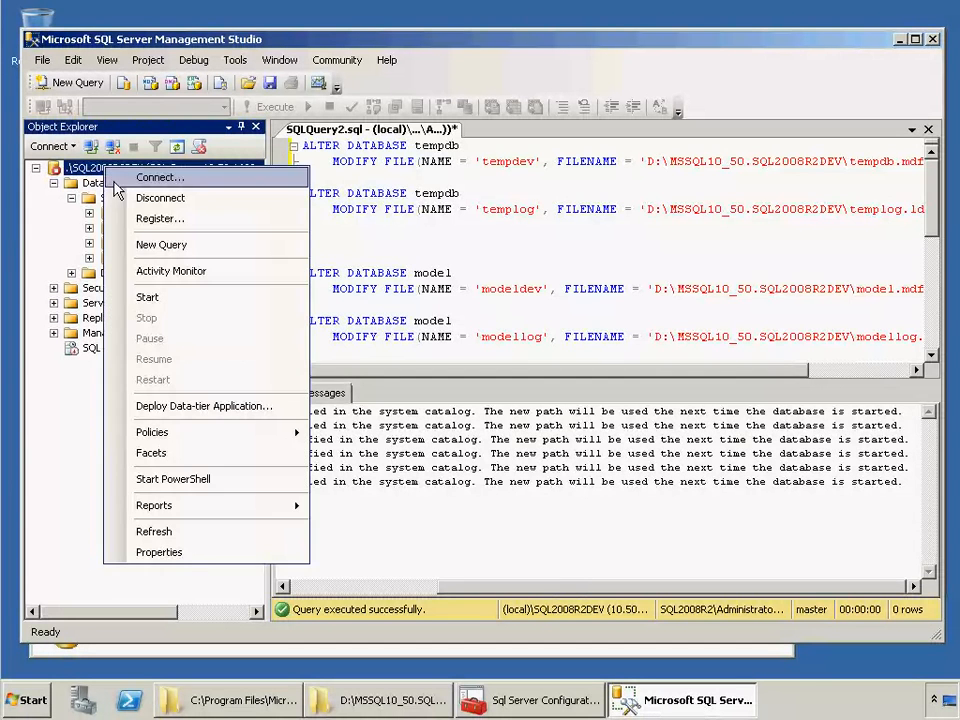
click(179, 300)
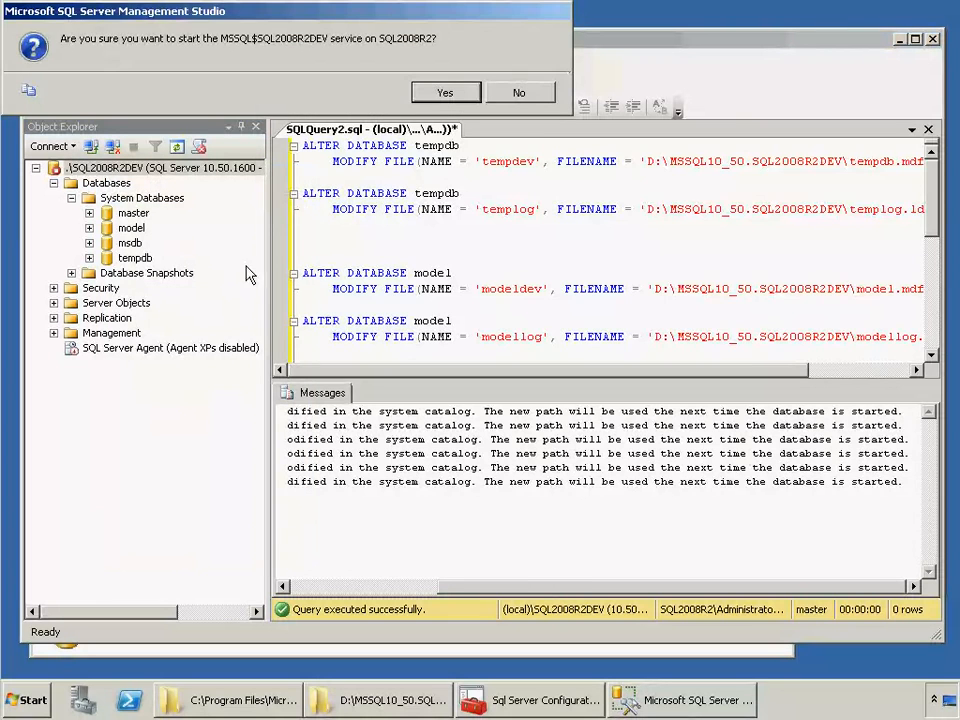
click(440, 94)
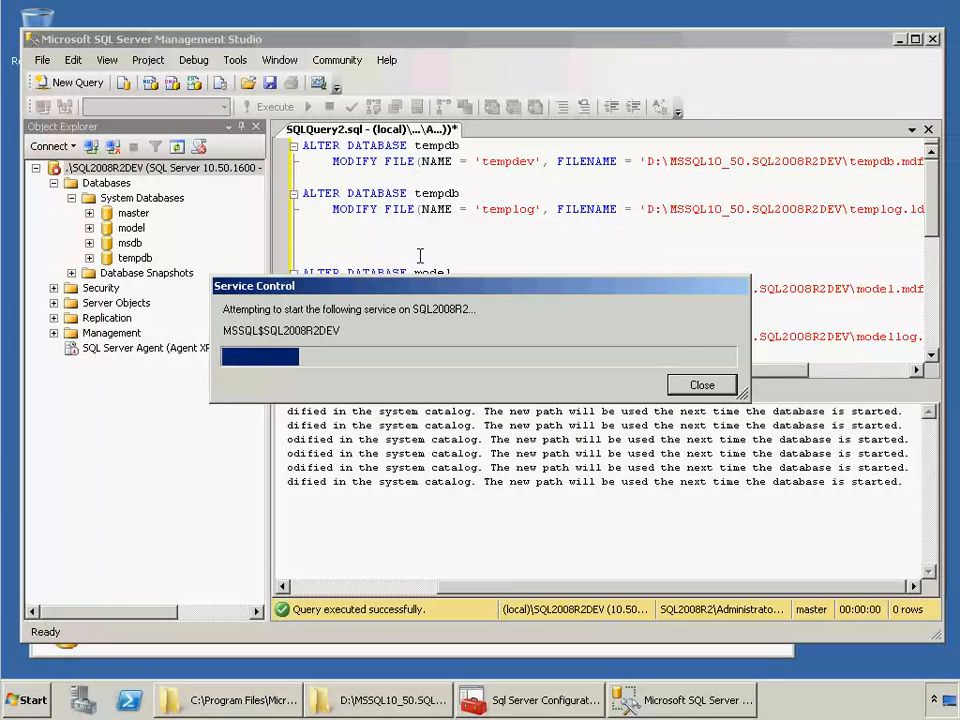
Expand the msdb database down to its system tables to check that the database is accessible
click(89, 243)
click(107, 258)
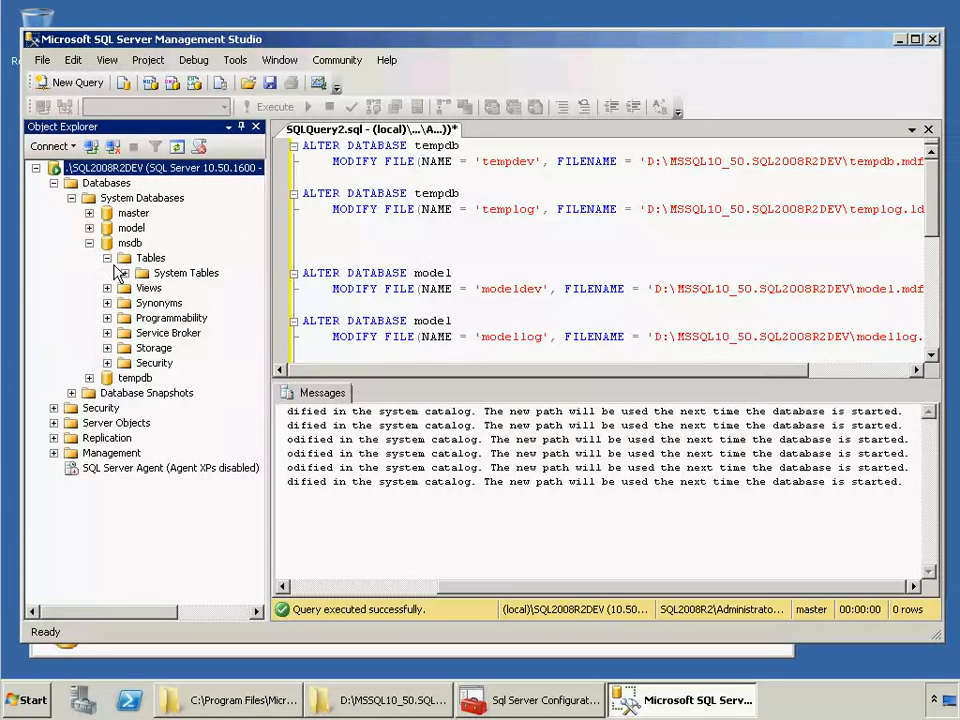
click(125, 274)
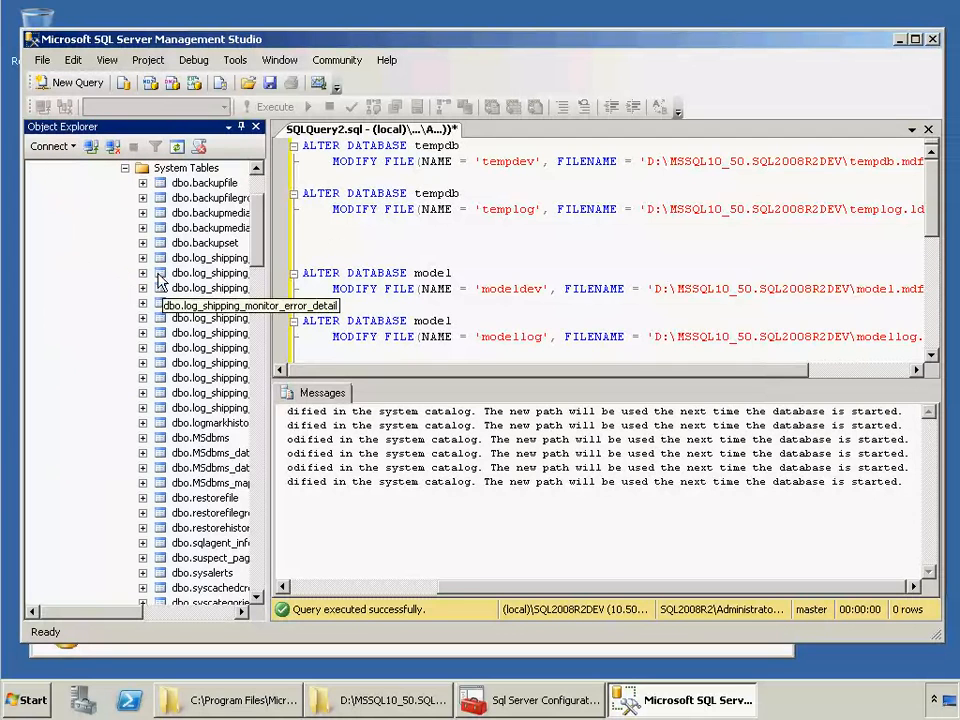
Collapse the msdb database in Object Explorer and minimize Management Studio to reveal the D:\MSSQL10_50.SQL2008R2DEV folder
scroll(127, 283, up, 3)
click(89, 243)
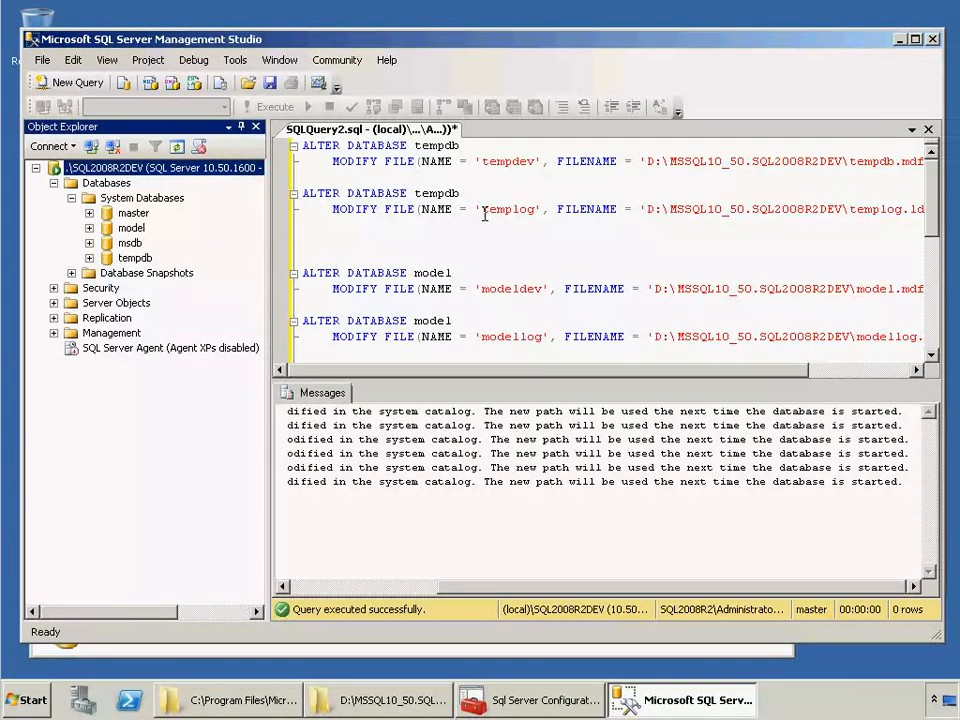
click(899, 41)
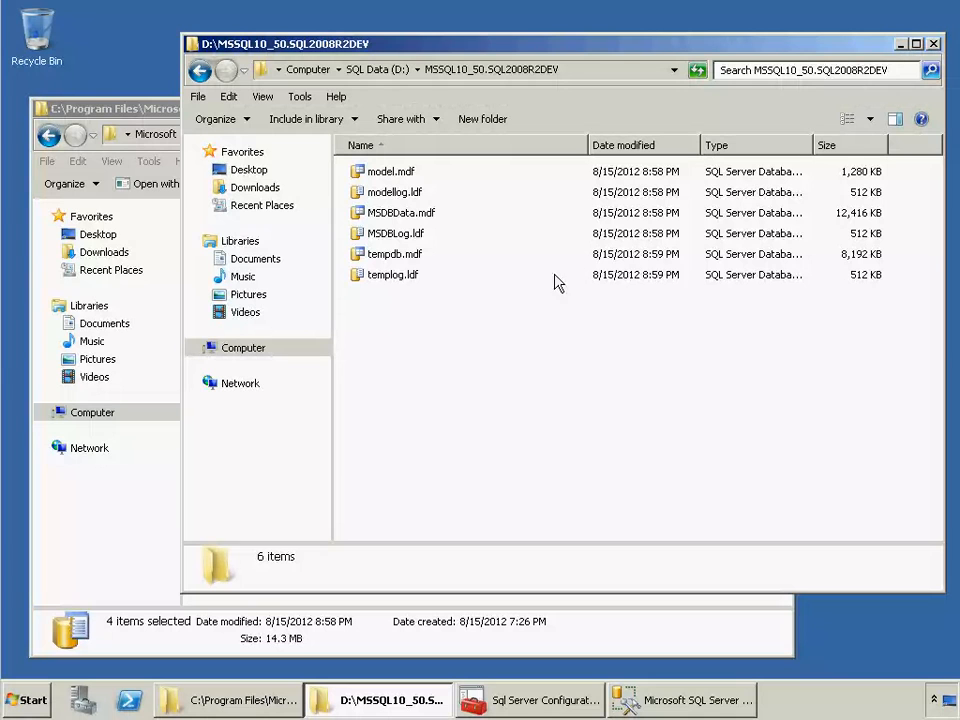
Try to copy MSDBLog.ldf from D:\MSSQL10_50.SQL2008R2DEV to the desktop to test whether the file is in use, and dismiss the attempt
click(397, 237)
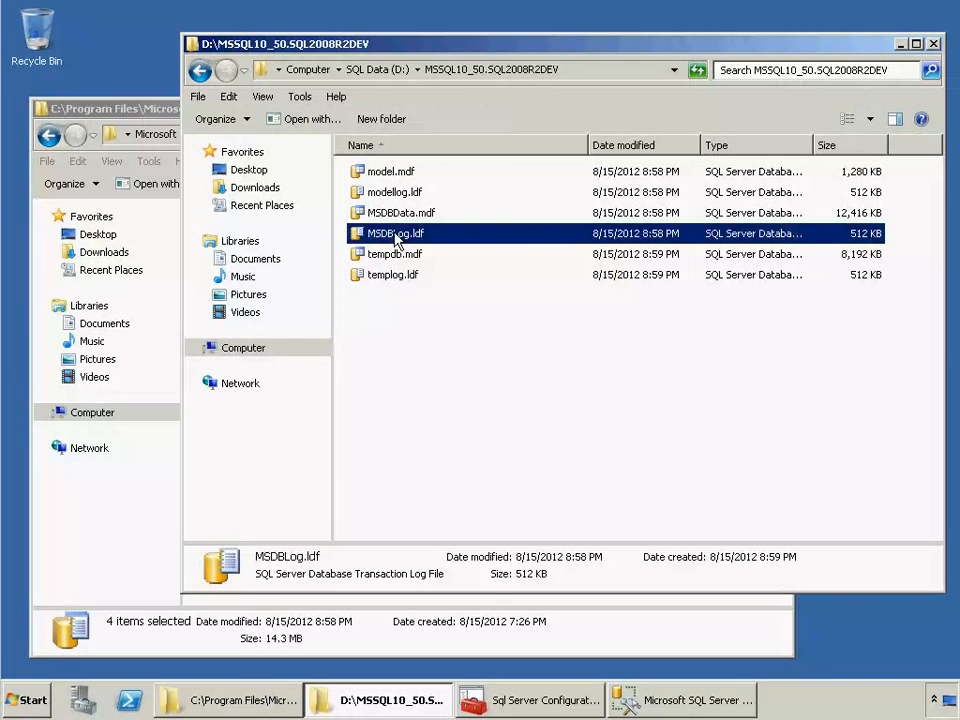
right_click(397, 237)
click(426, 327)
right_click(145, 60)
click(172, 123)
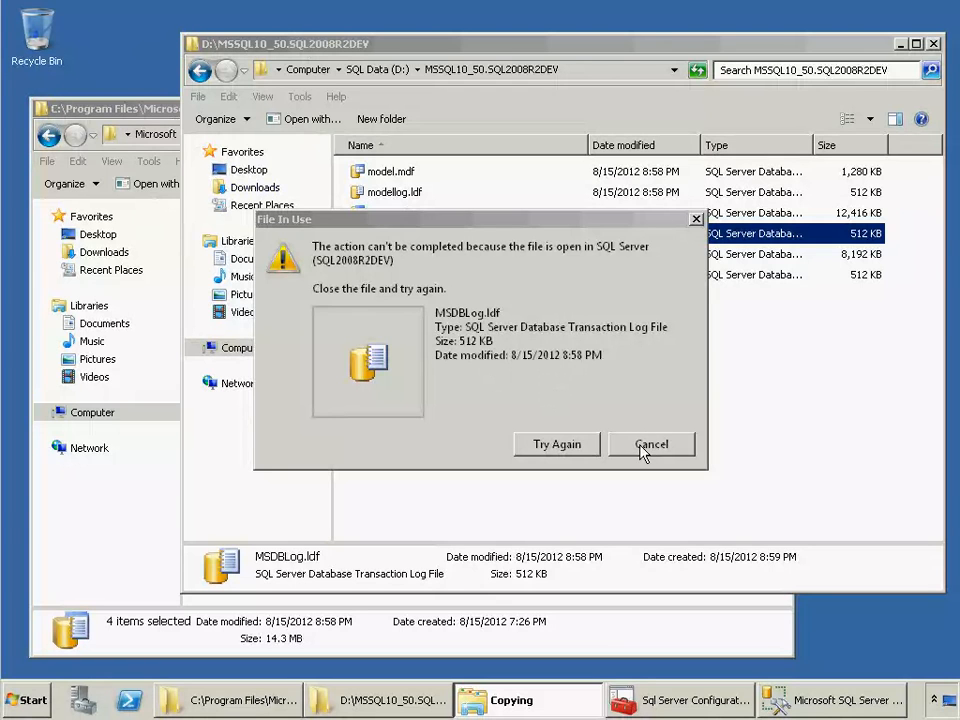
click(650, 445)
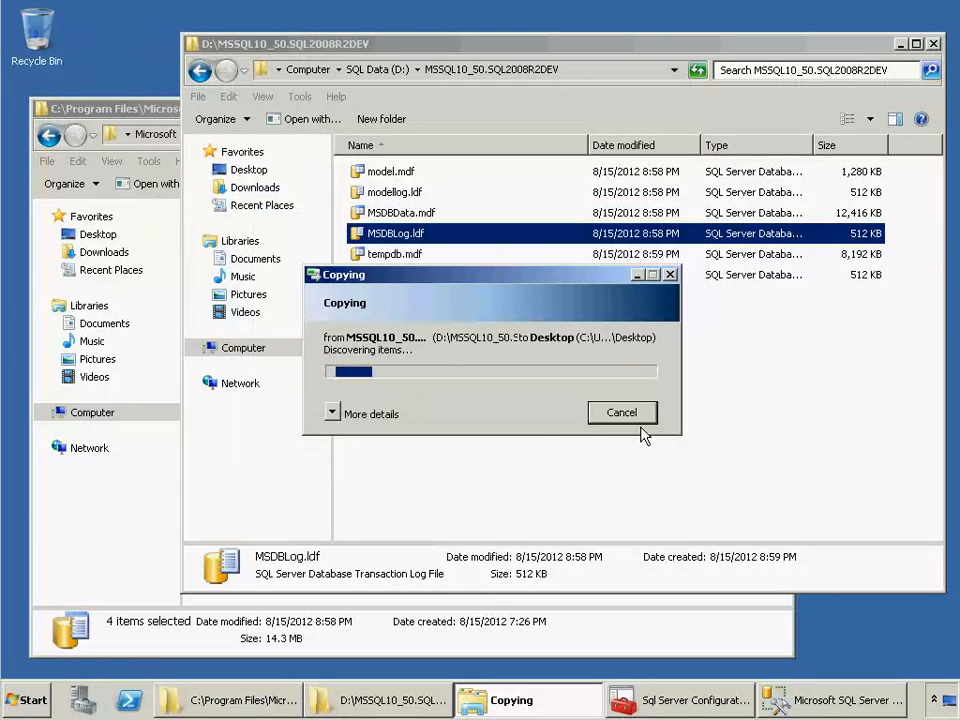
Delete the old model.mdf, modellog.ldf, MSDBData.mdf and MSDBLog.ldf from the instance's original DATA folder
click(135, 108)
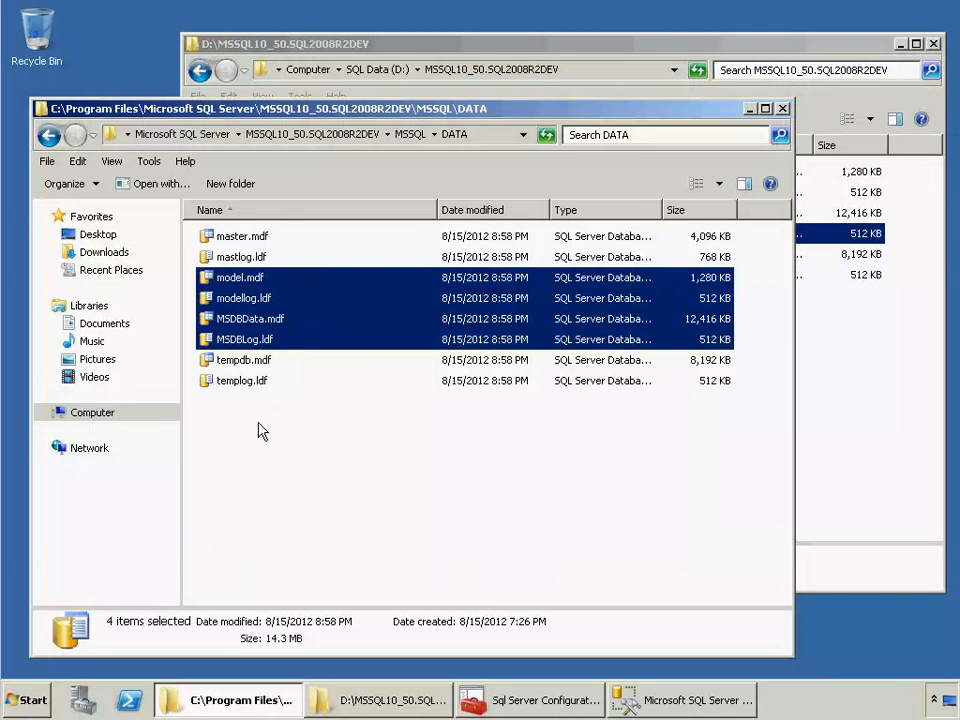
right_click(250, 333)
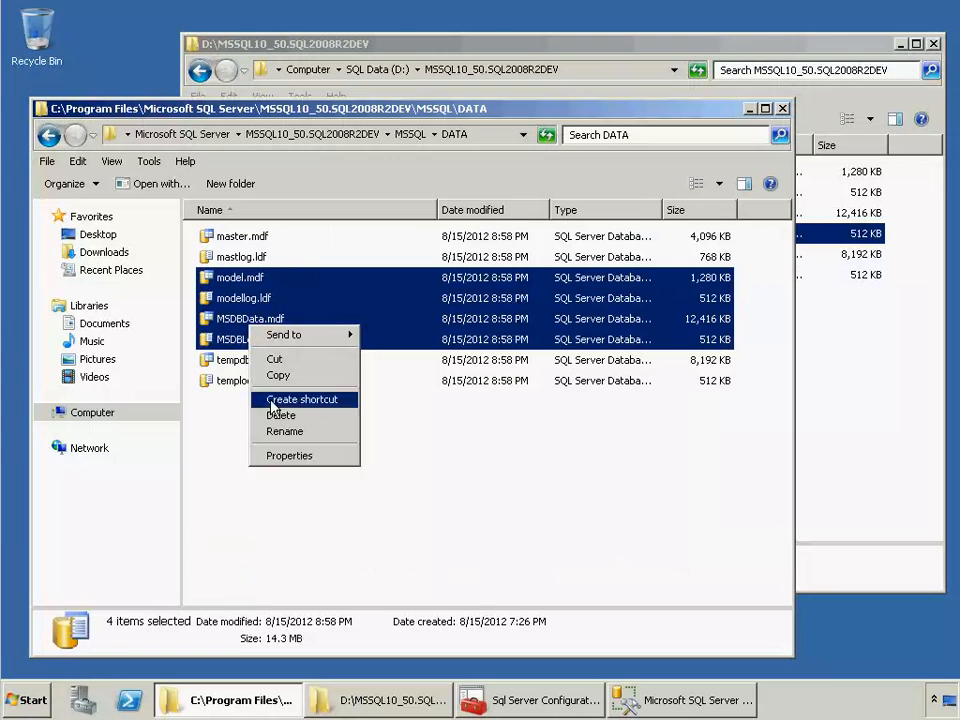
click(242, 415)
click(553, 362)
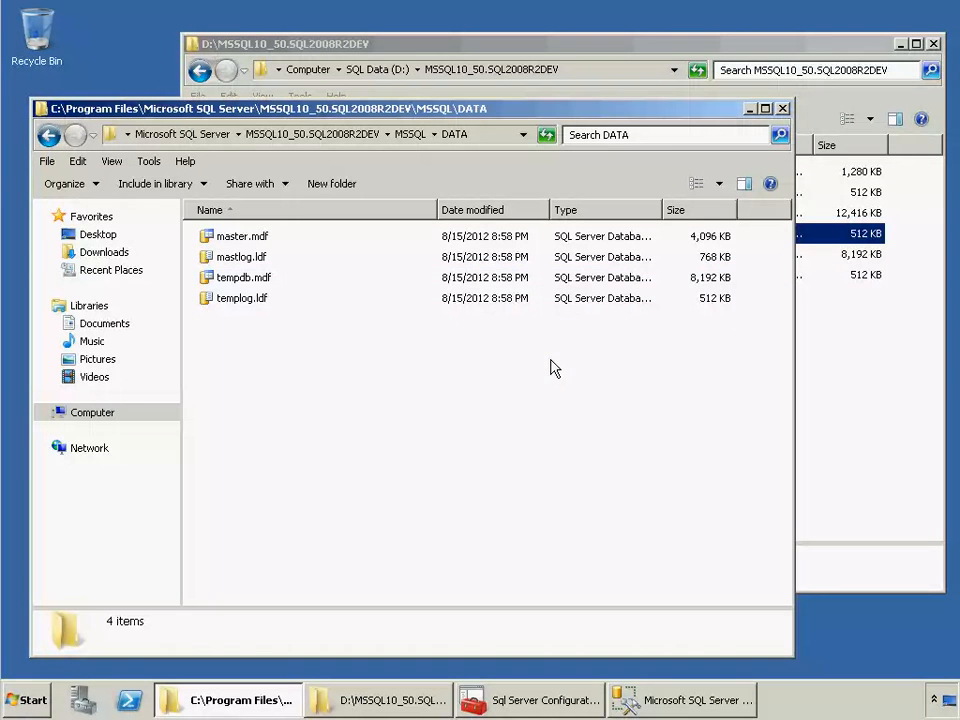
Check the tempdb files in D:\MSSQL10_50.SQL2008R2DEV and delete the old tempdb.mdf and templog.ldf from the original DATA folder
click(565, 50)
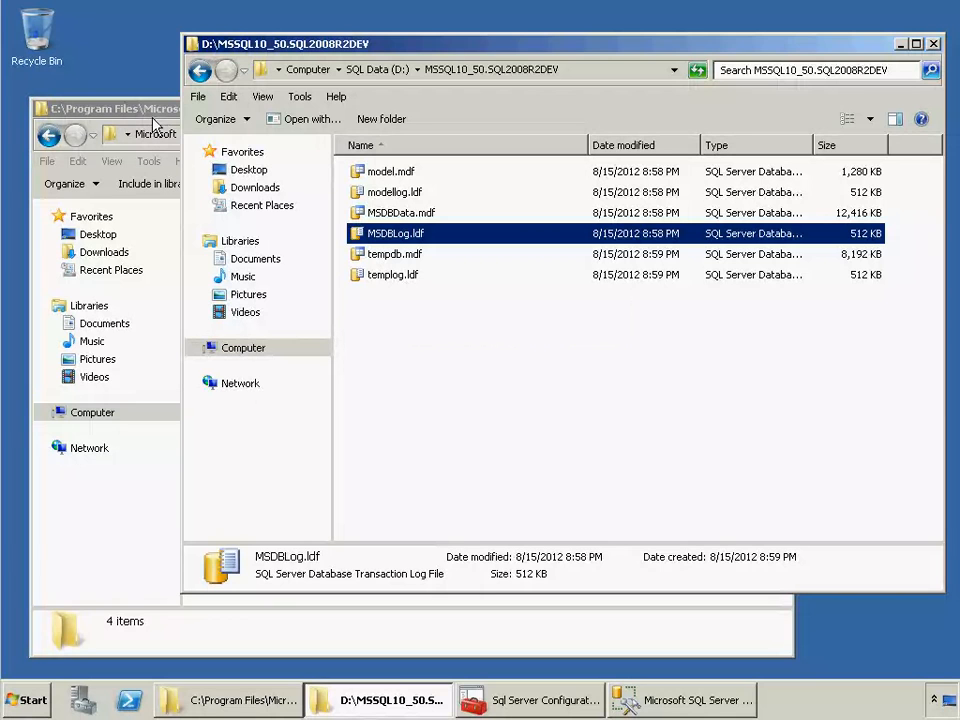
click(396, 280)
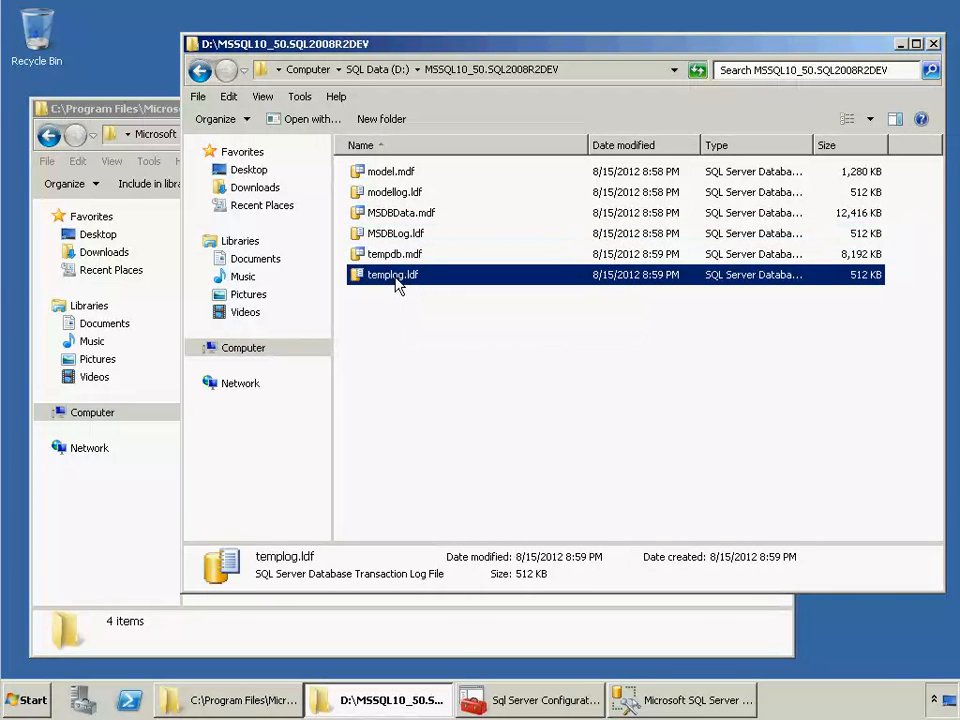
click(163, 122)
drag(199, 354, 235, 283)
right_click(235, 283)
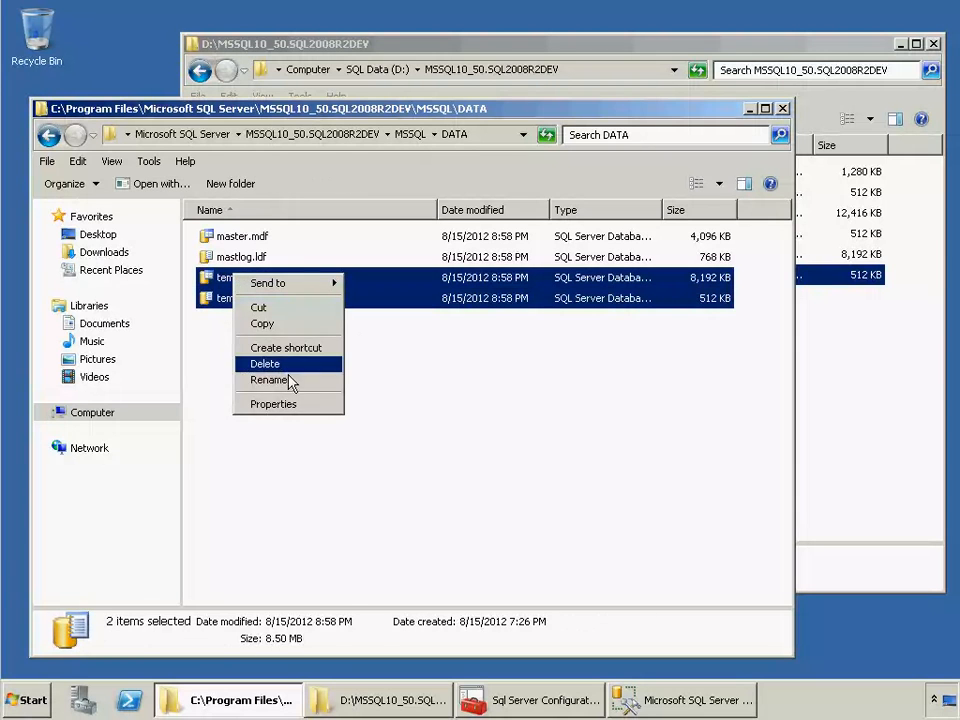
click(296, 364)
key(Return)
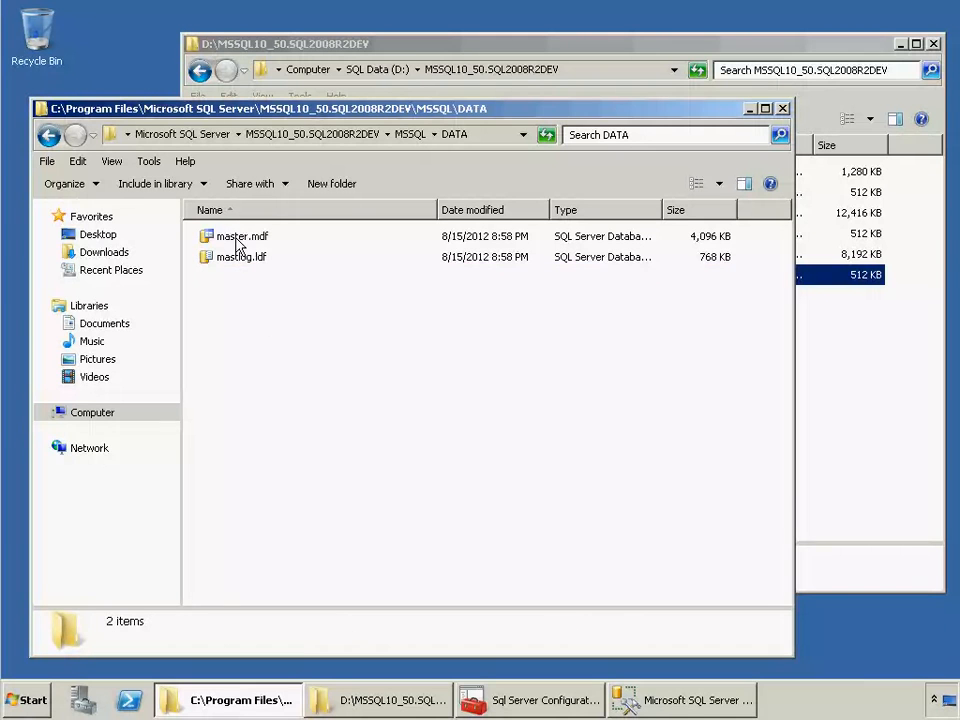
Try to transfer master.mdf from the original DATA folder to the desktop, and dismiss the attempt
drag(236, 239, 132, 56)
click(150, 66)
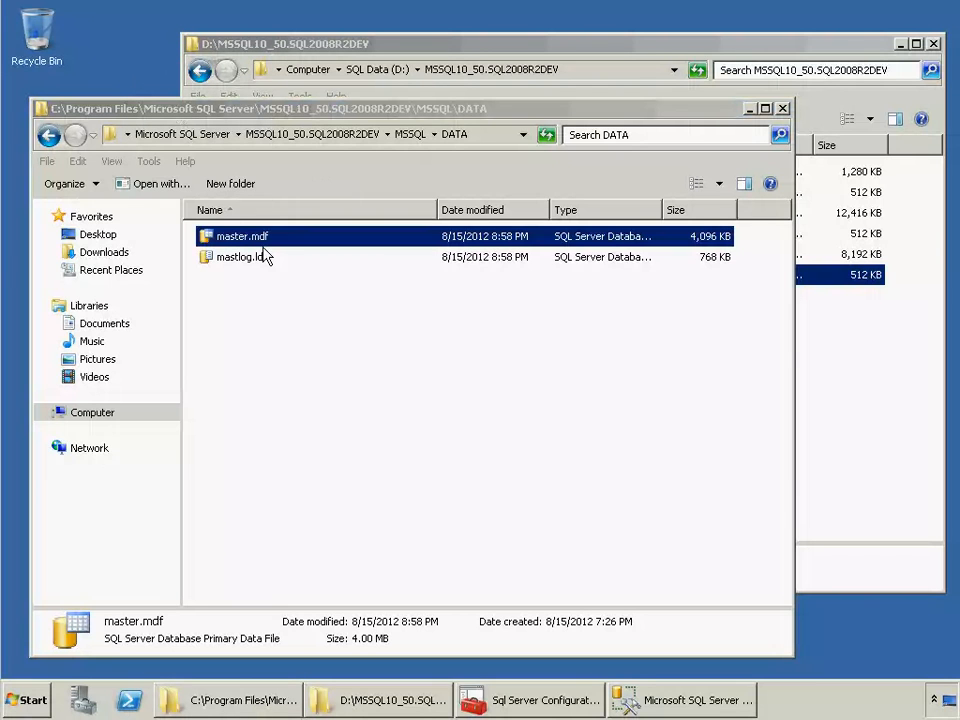
click(664, 447)
click(488, 424)
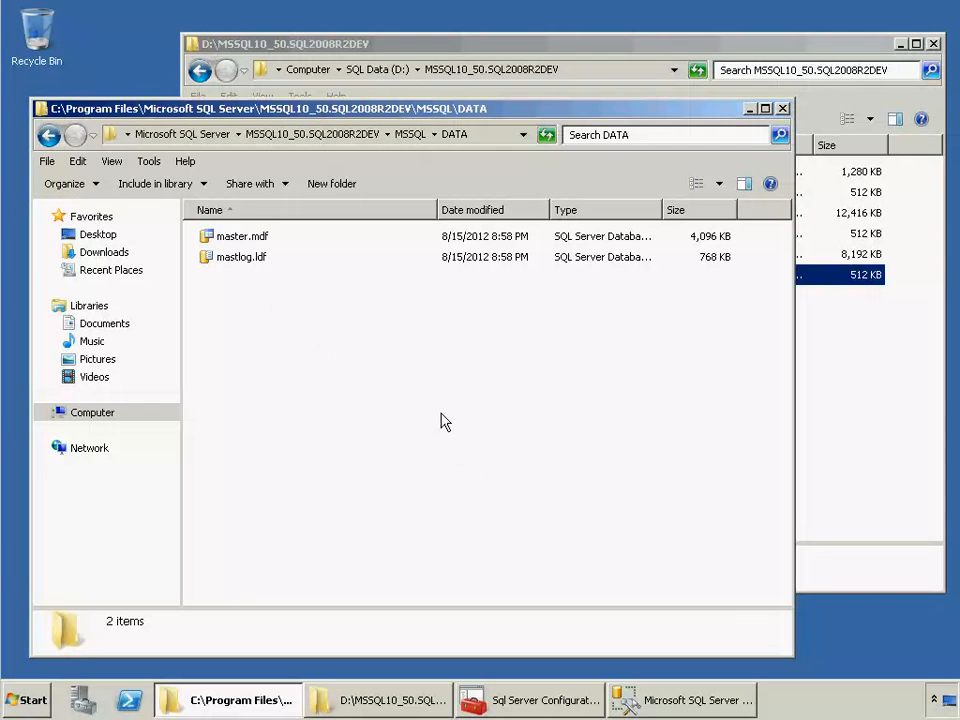
Switch to SQL Server Configuration Manager and open the Startup Parameters setting in the advanced properties of SQL Server (SQL2008R2DEV)
click(529, 706)
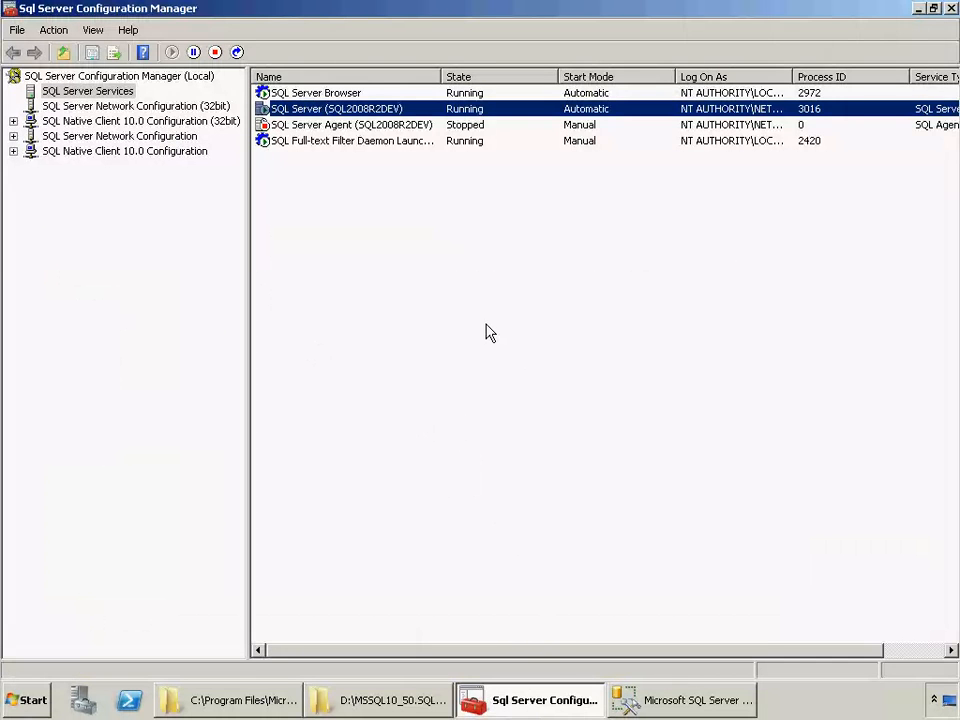
right_click(307, 116)
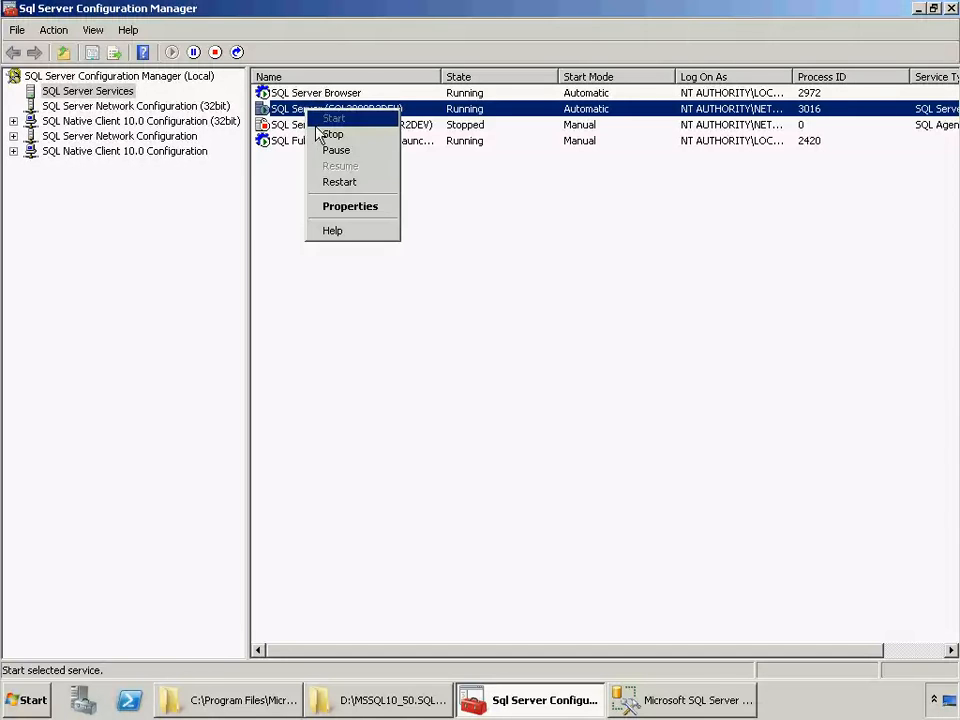
click(354, 206)
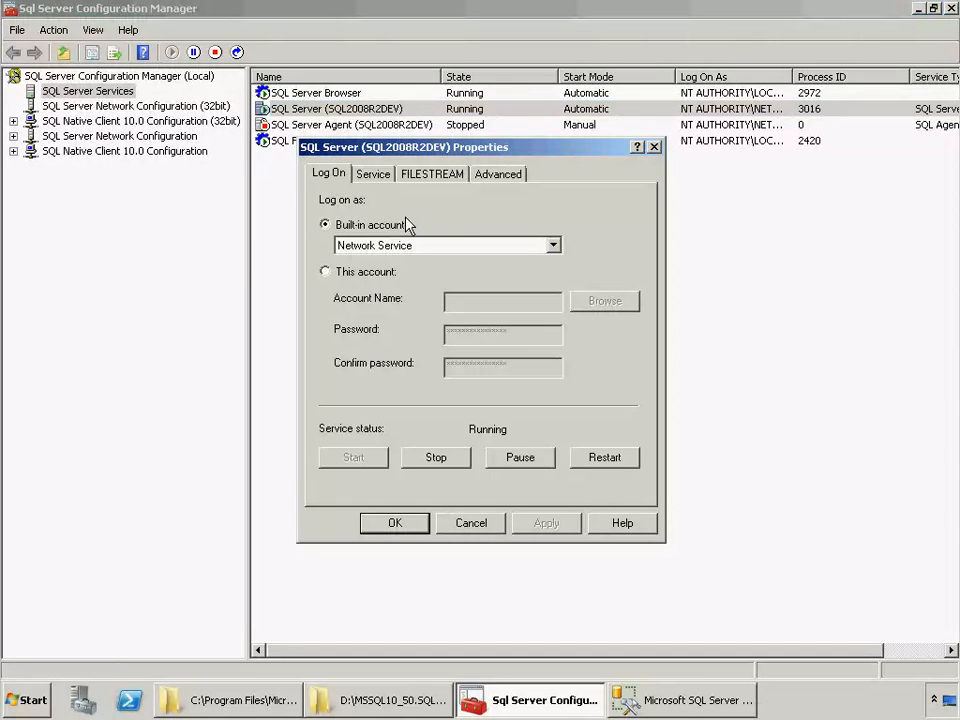
drag(484, 150, 466, 174)
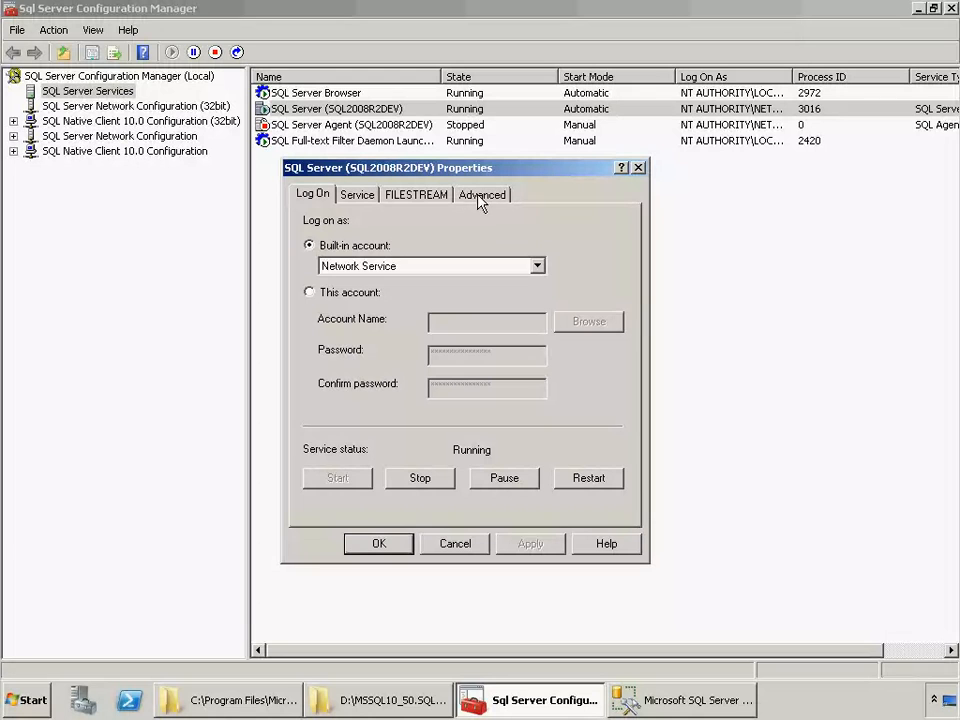
click(481, 195)
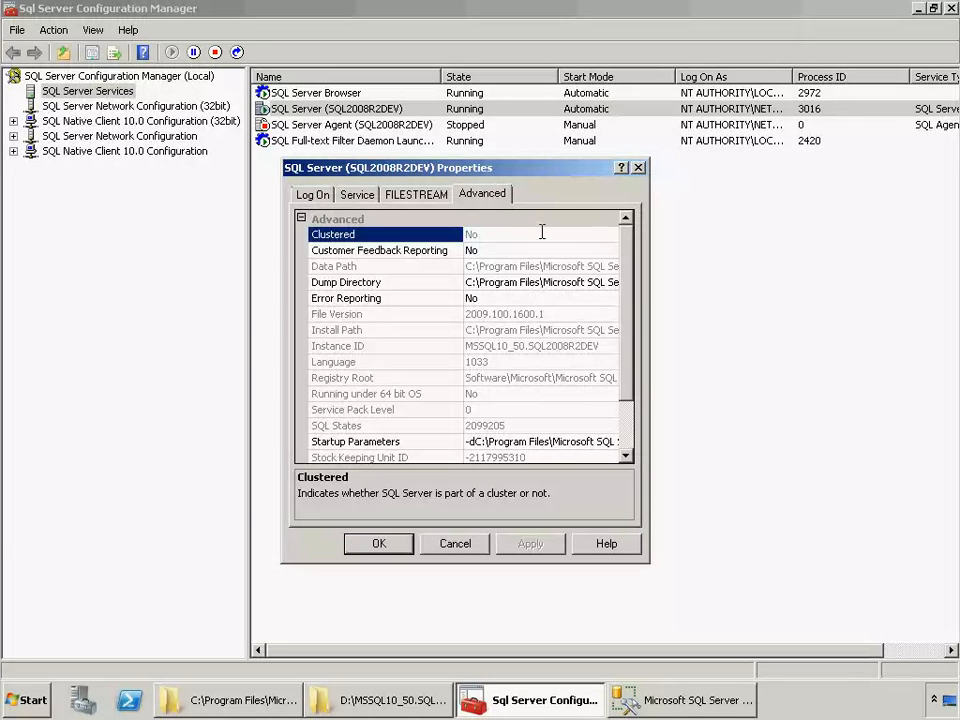
click(425, 447)
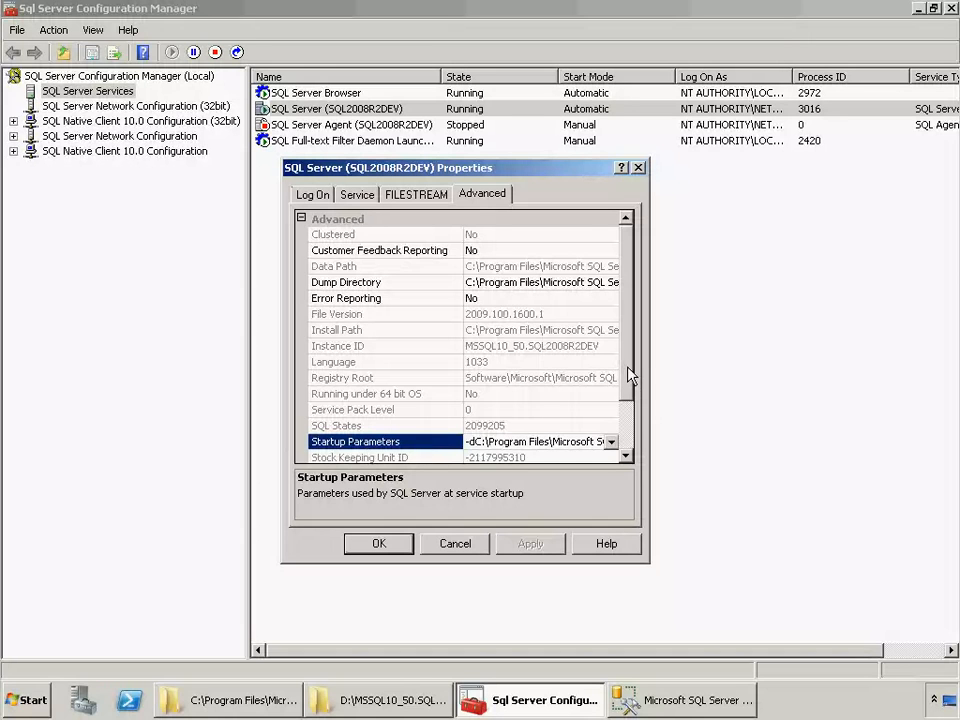
drag(629, 374, 631, 448)
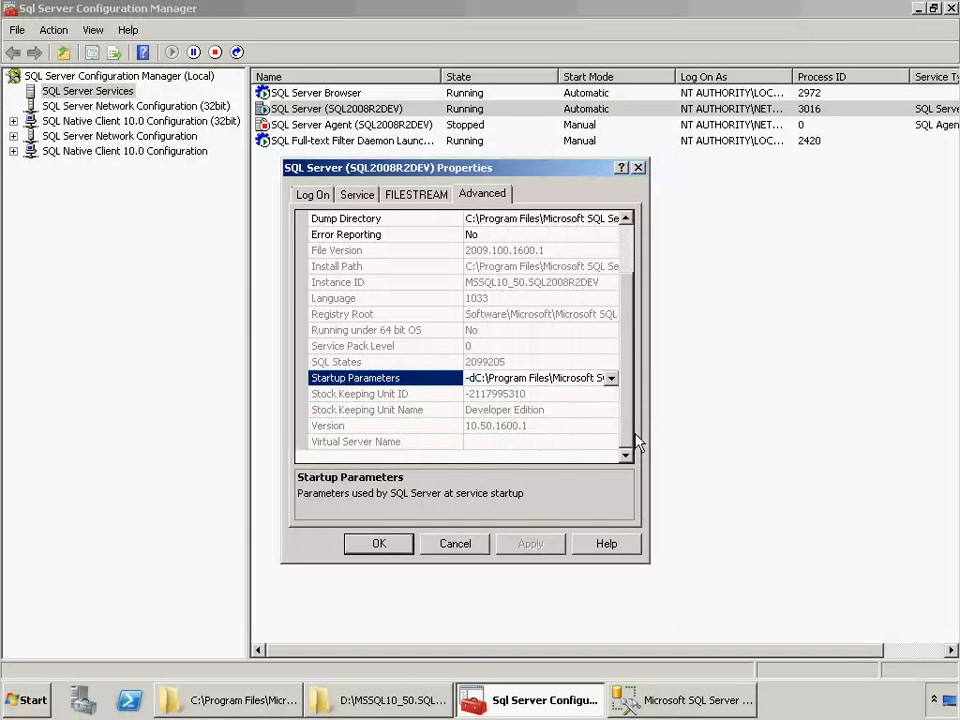
Examine the full Startup Parameters value, noting the -d path to master.mdf and the -l path to mastlog.ldf
click(611, 378)
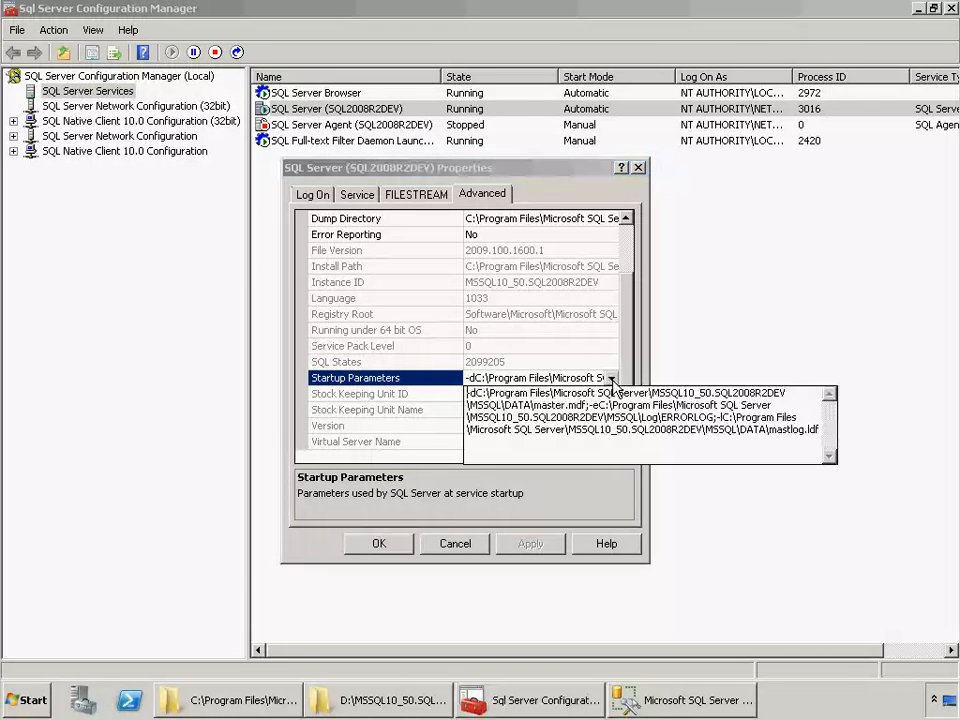
click(620, 450)
drag(584, 404, 466, 392)
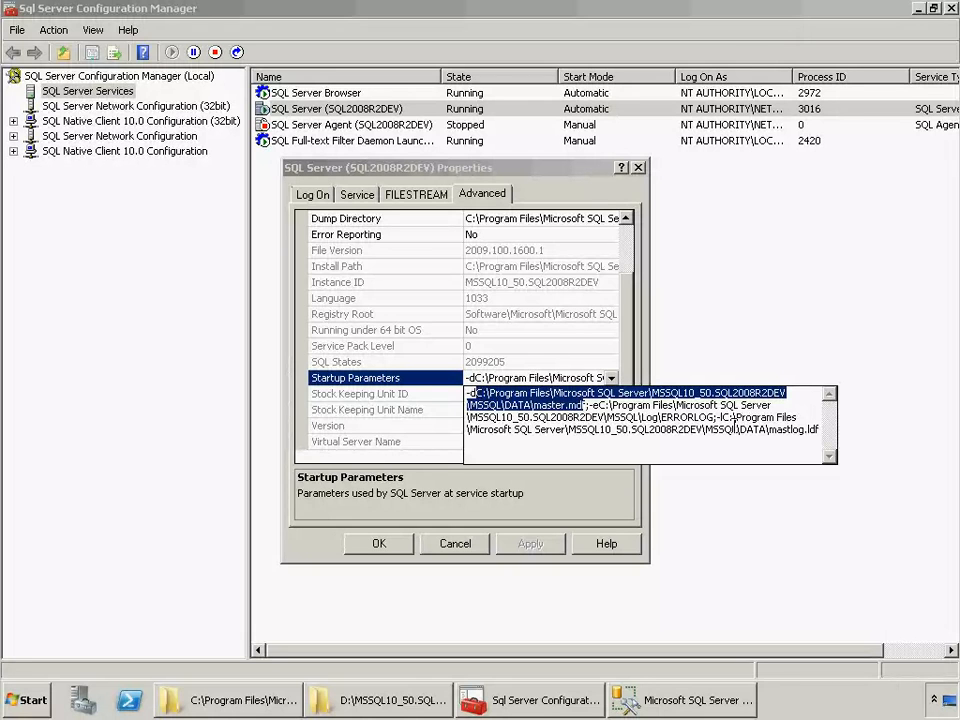
drag(722, 417, 822, 430)
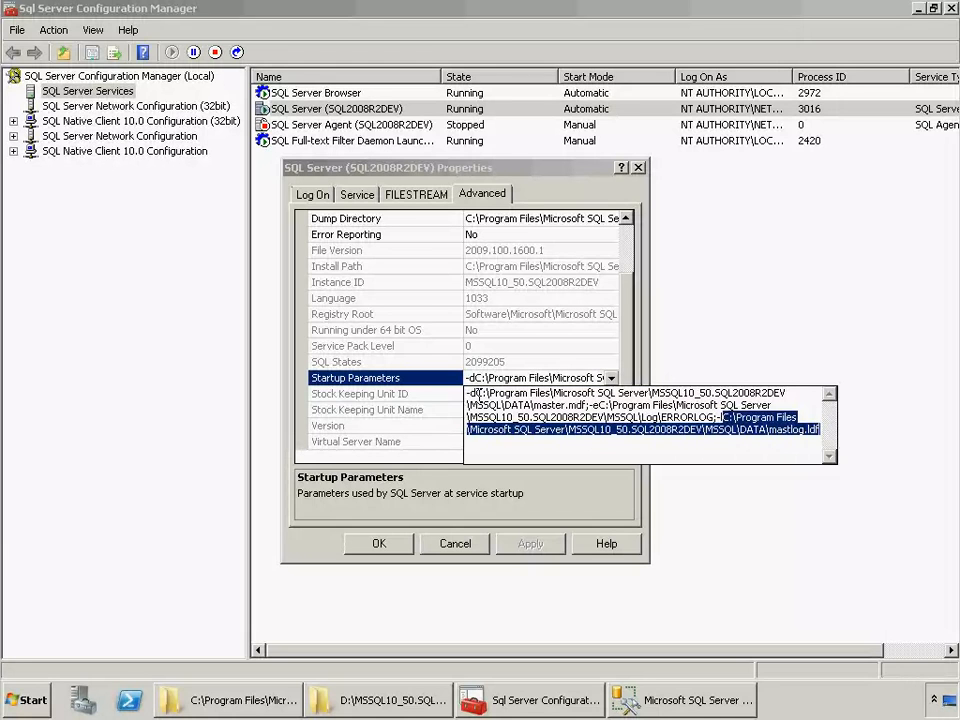
click(480, 394)
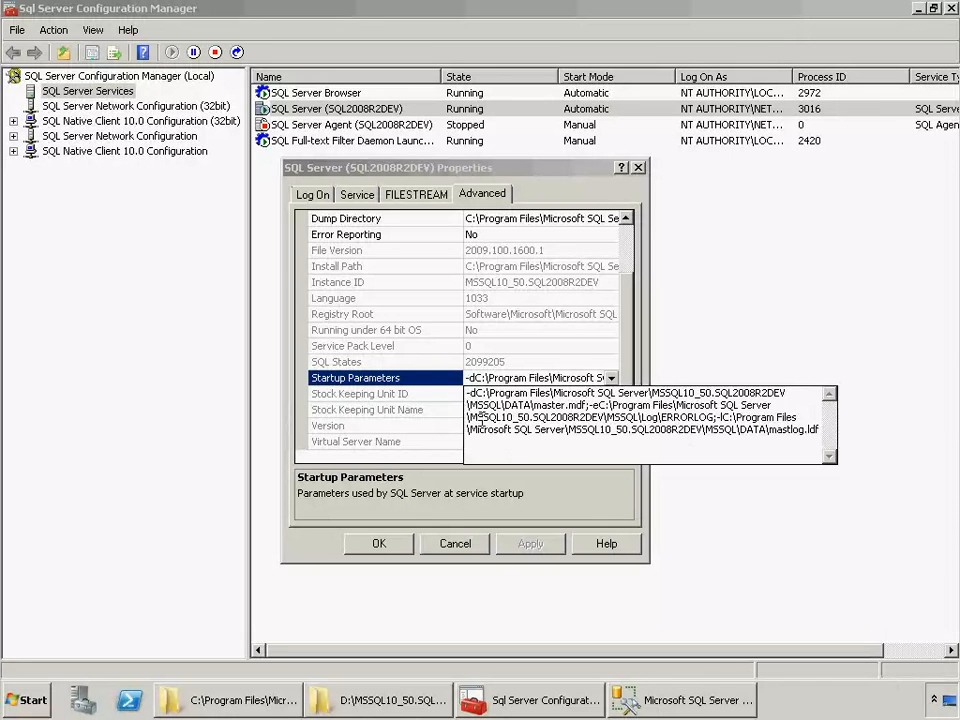
click(424, 385)
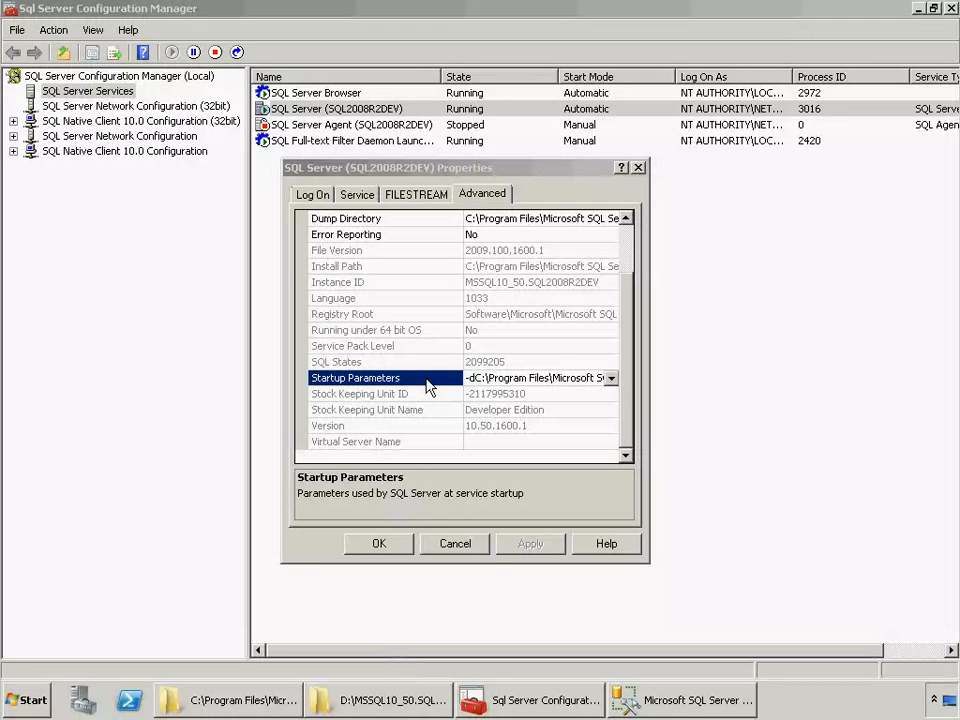
Copy the folder path D:\MSSQL10_50.SQL2008R2DEV from its Explorer window and return to the SQL Server properties
click(405, 700)
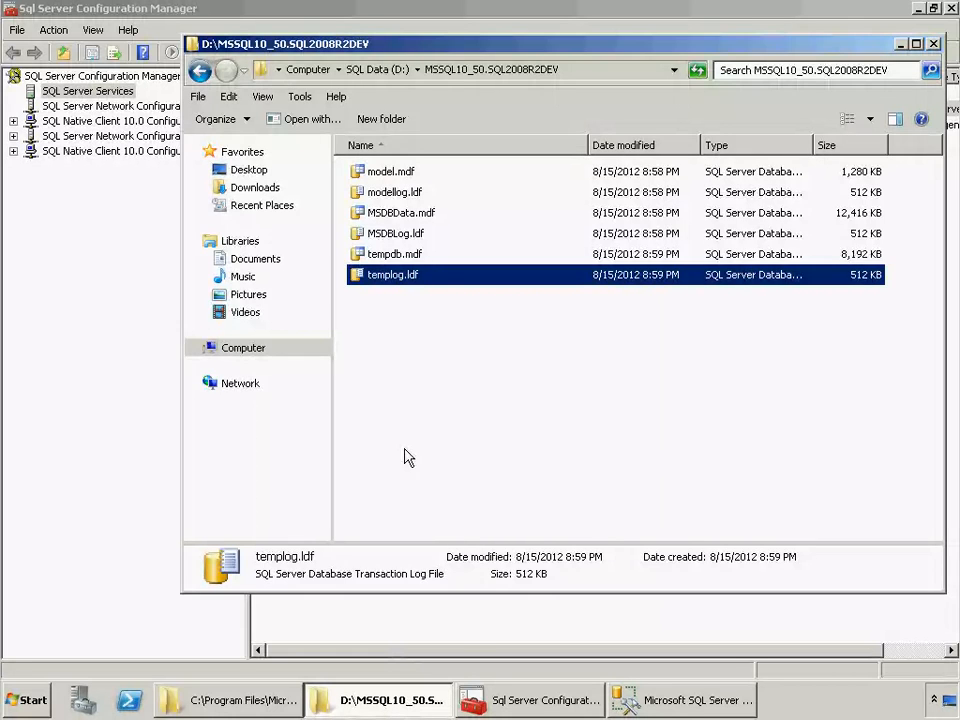
click(507, 70)
key(ctrl+c)
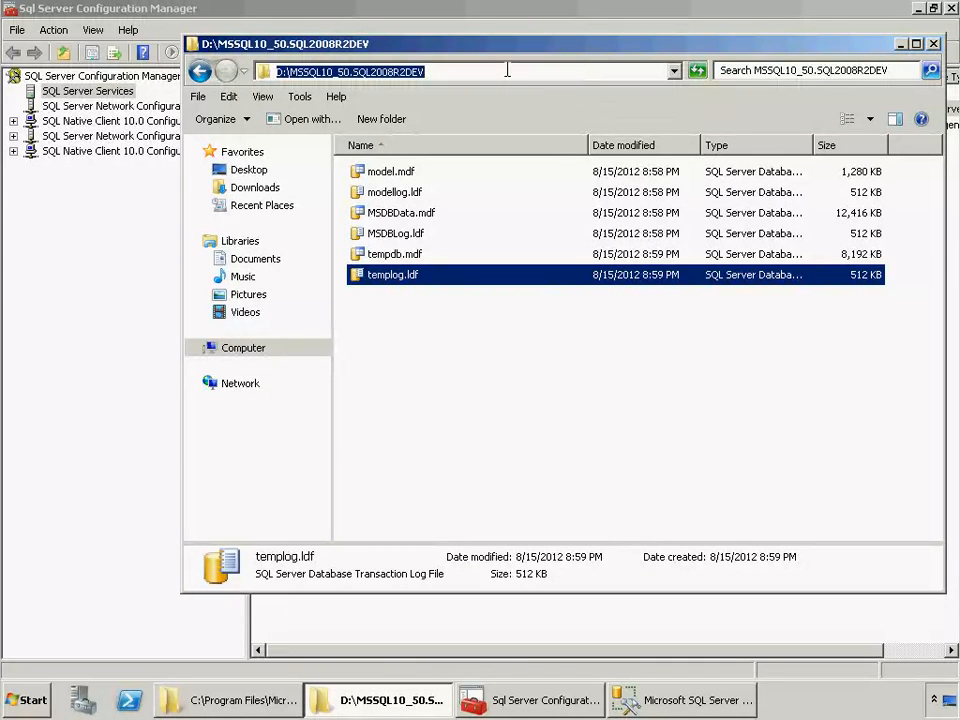
click(899, 44)
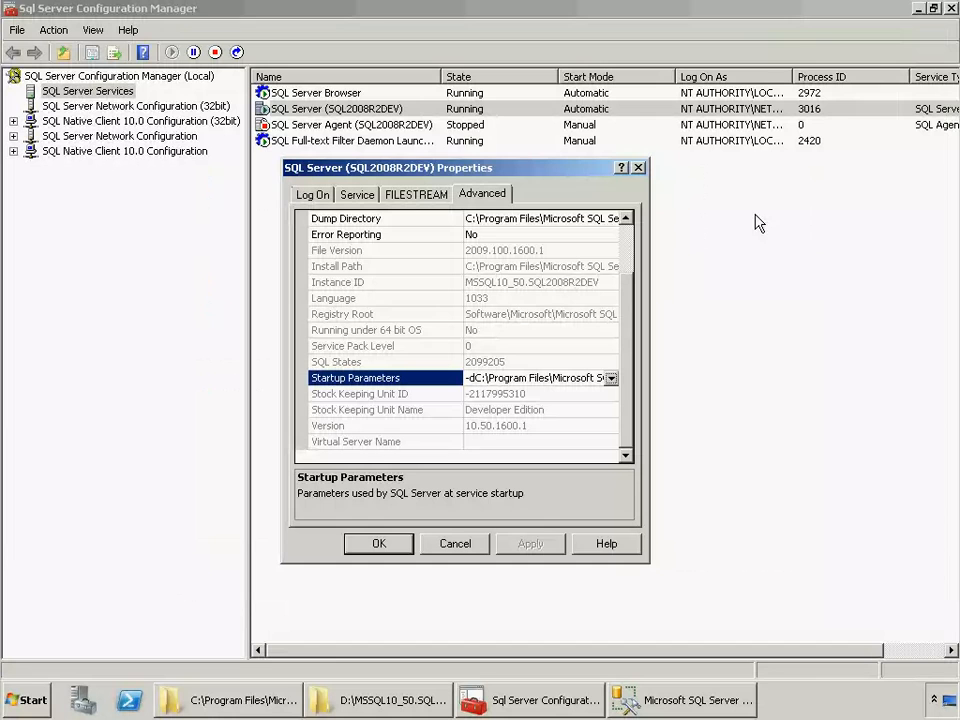
Change the -d startup parameter's folder so it points to D:\MSSQL10_50.SQL2008R2DEV\master.mdf
click(611, 378)
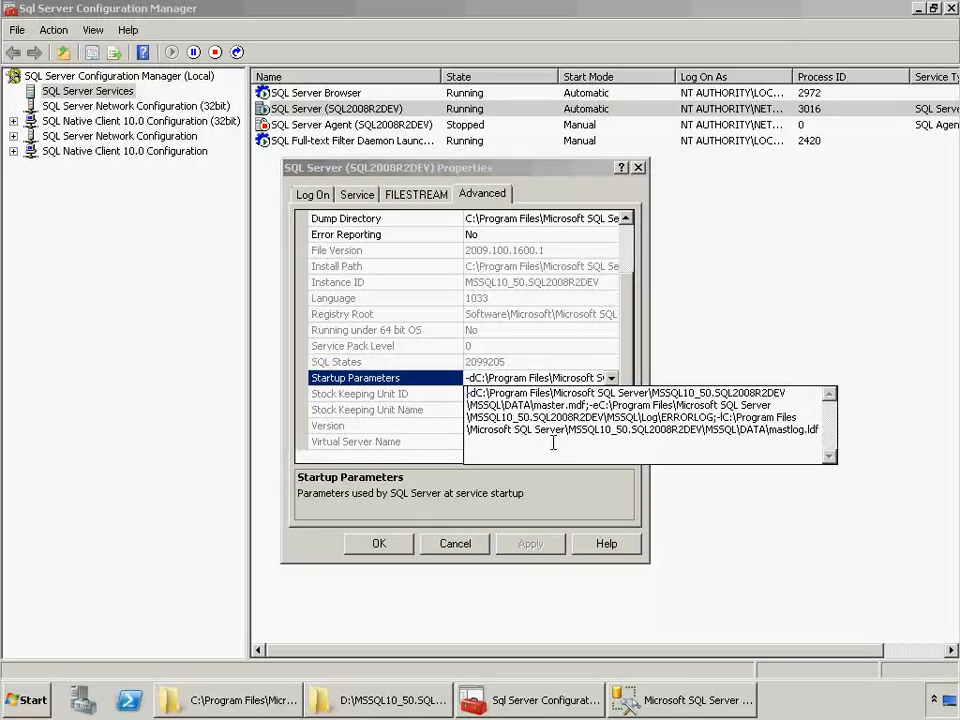
key(Right)
key(Left)
key(shift+Down)
key(shift+Right)
key(shift+Right)
key(shift+Right)
key(shift+Right)
key(shift+Right)
key(shift+Right)
key(shift+Right)
key(shift+Right)
key(shift+Right)
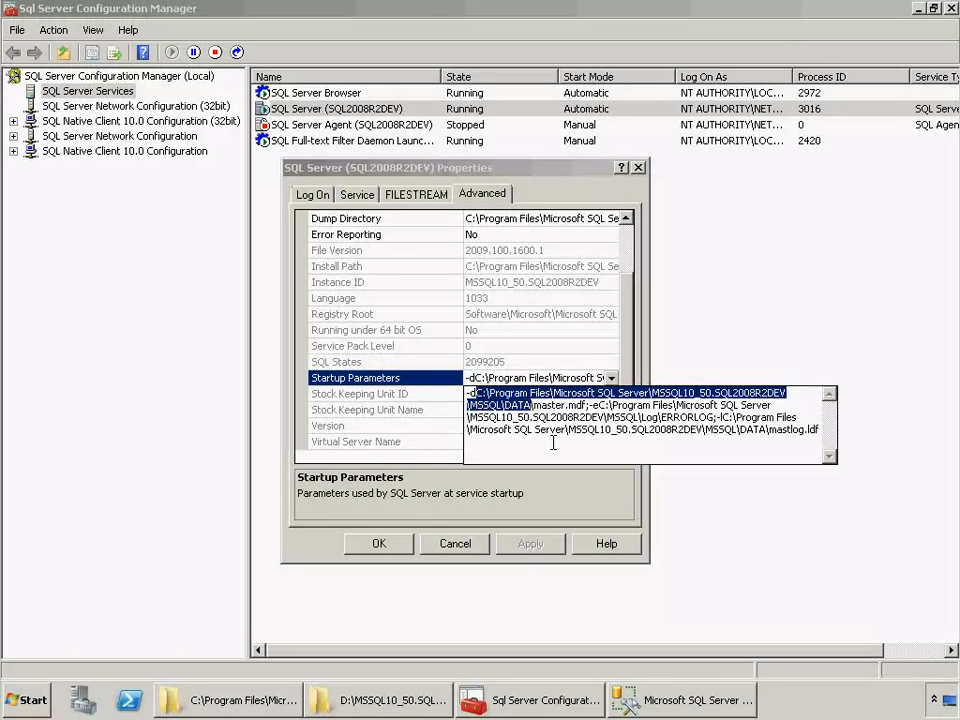
key(ctrl+v)
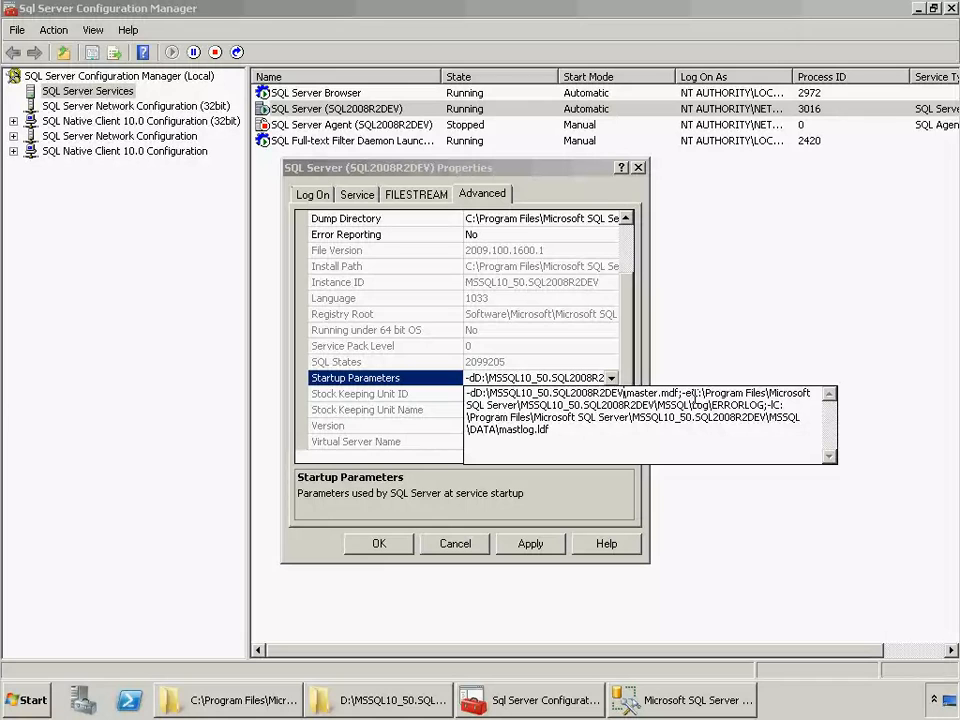
Change the -l startup parameter's folder so it points to D:\MSSQL10_50.SQL2008R2DEV\mastlog.ldf, and close the expanded value
drag(682, 393, 691, 393)
click(766, 405)
key(shift+Down)
key(shift+Down)
key(shift+Left)
key(shift+Left)
key(shift+Left)
key(shift+Left)
key(shift+Left)
key(shift+Left)
key(shift+Left)
key(shift+Left)
key(shift+Left)
key(shift+Left)
key(shift+Left)
key(shift+Left)
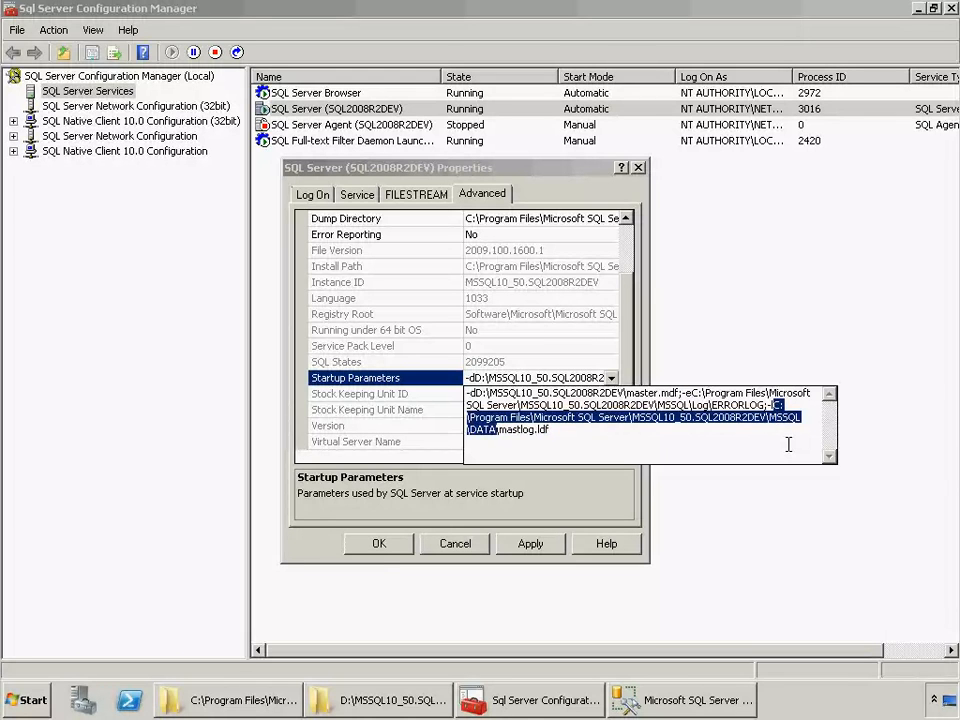
key(ctrl+v)
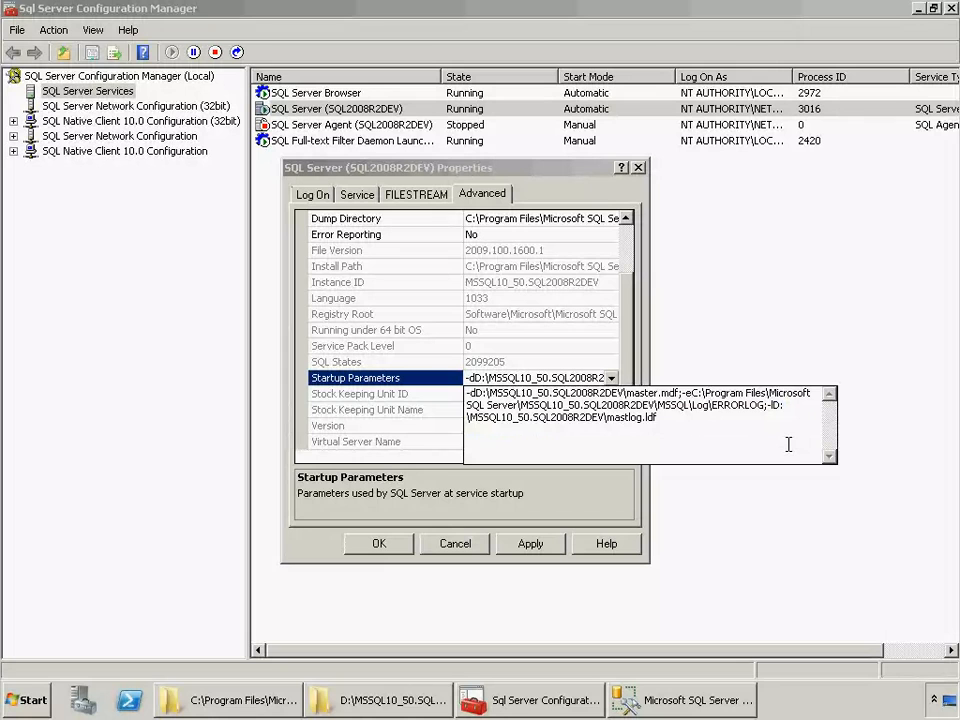
click(425, 384)
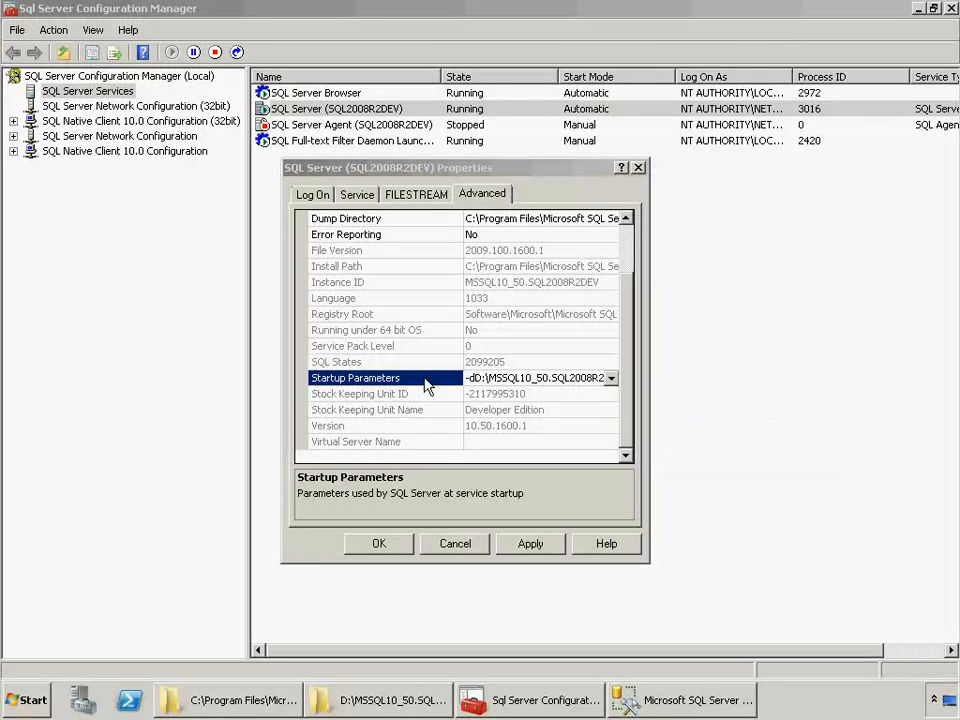
Save the edited startup parameters and stop the SQL Server (SQL2008R2DEV) service
click(380, 545)
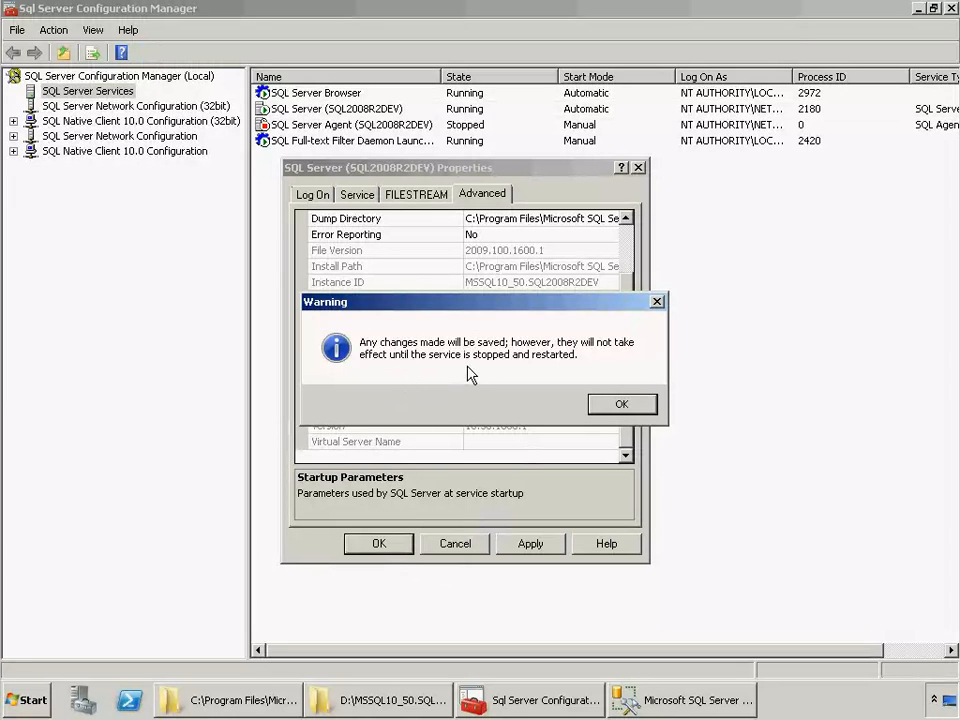
click(622, 404)
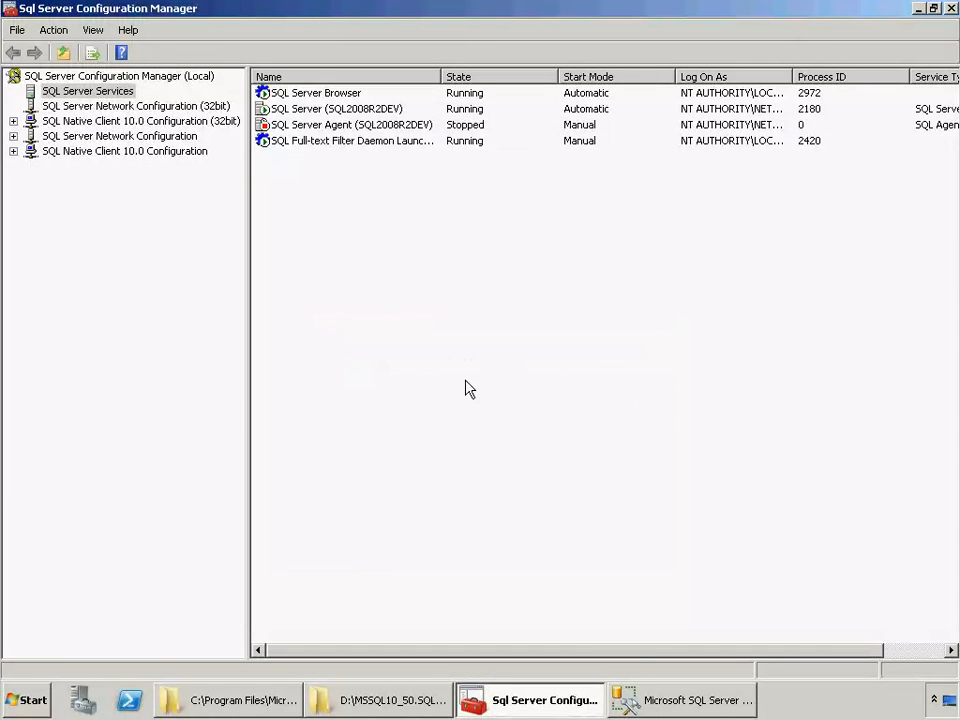
mouse_move(550, 705)
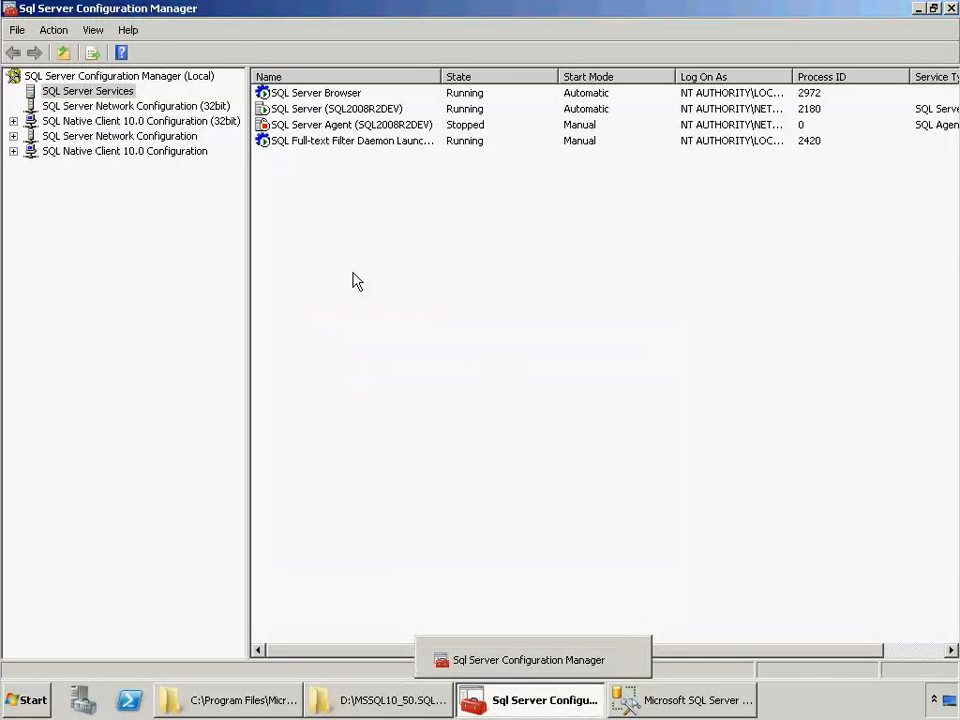
right_click(322, 112)
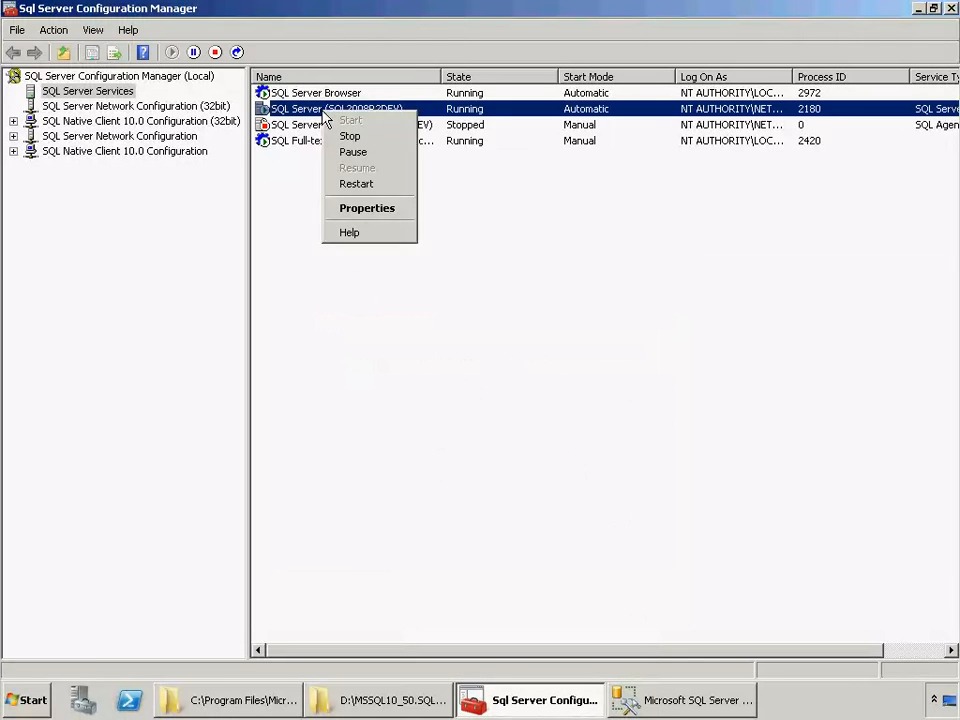
click(346, 137)
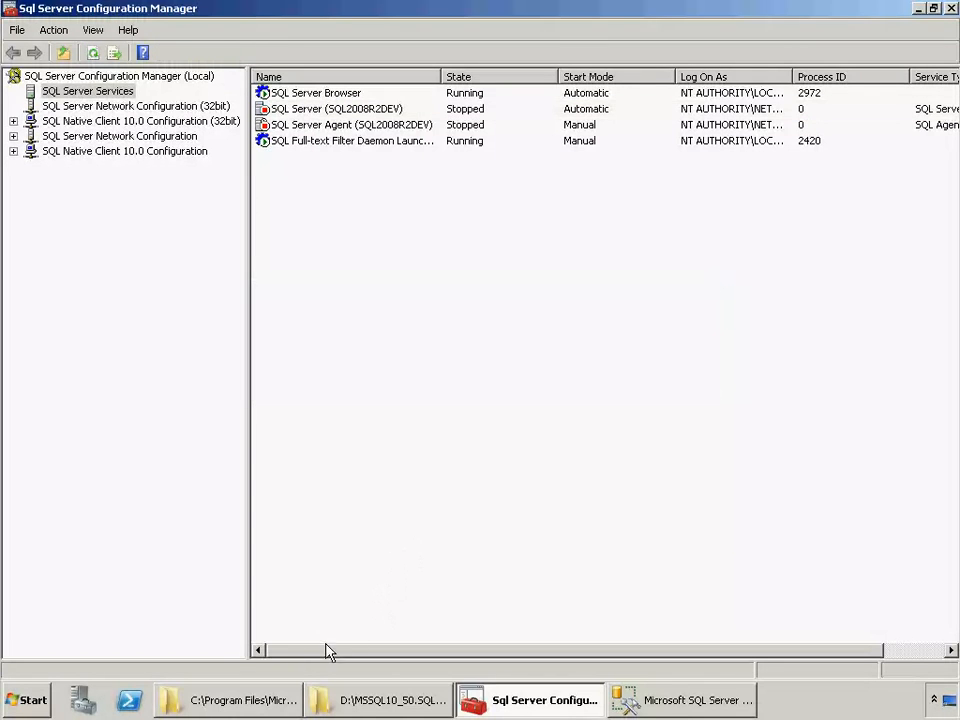
Copy master.mdf and mastlog.ldf from the instance's original DATA folder into D:\MSSQL10_50.SQL2008R2DEV
click(262, 707)
drag(274, 321, 214, 208)
right_click(240, 262)
click(262, 302)
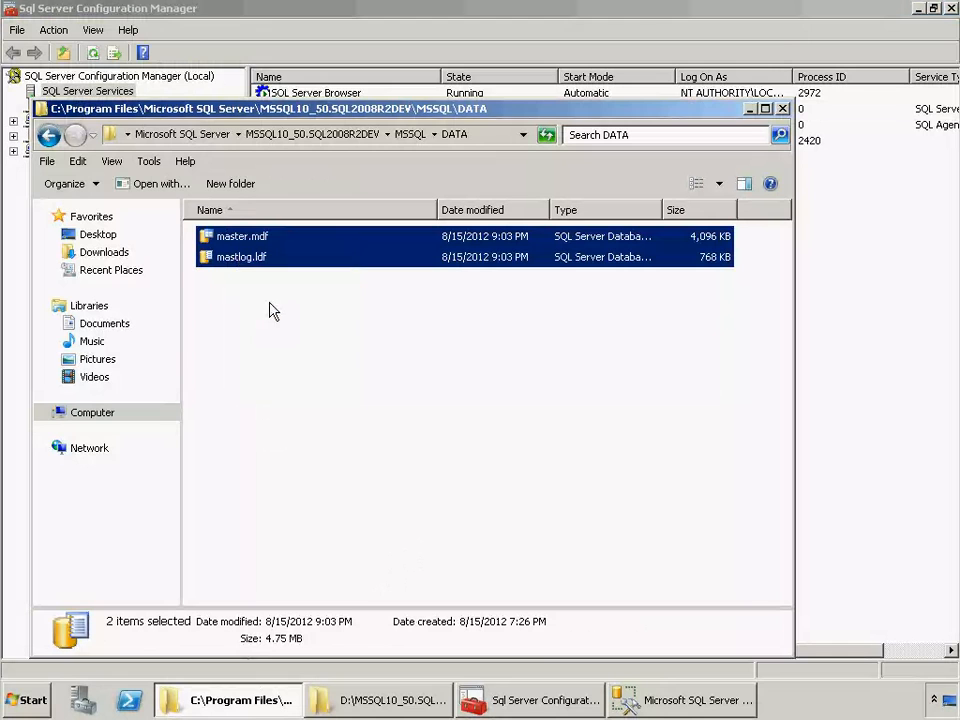
click(380, 700)
right_click(431, 351)
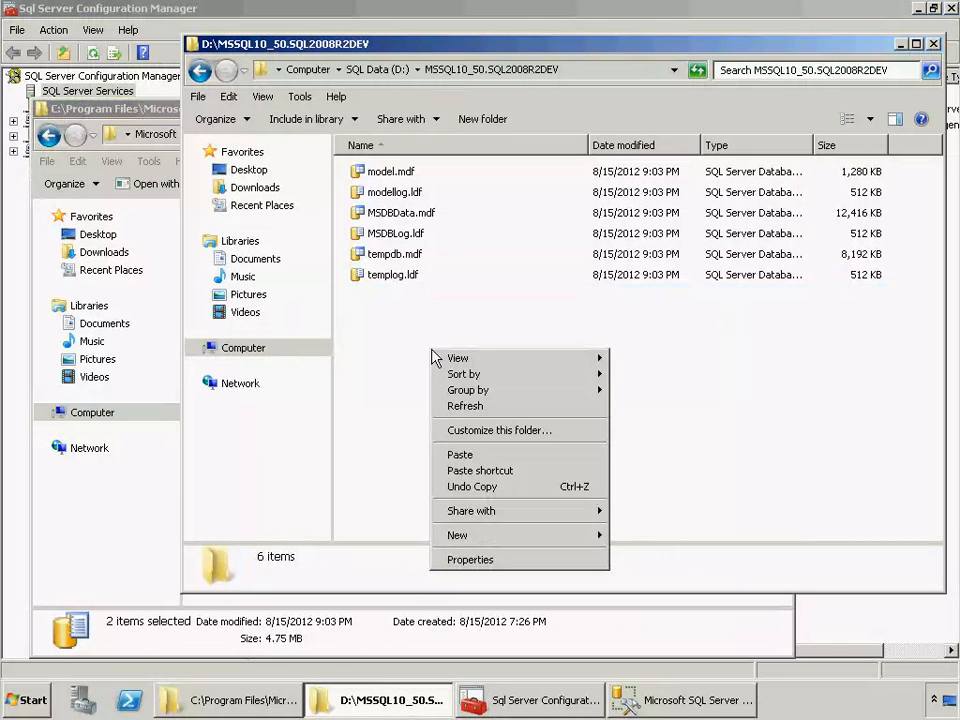
click(463, 454)
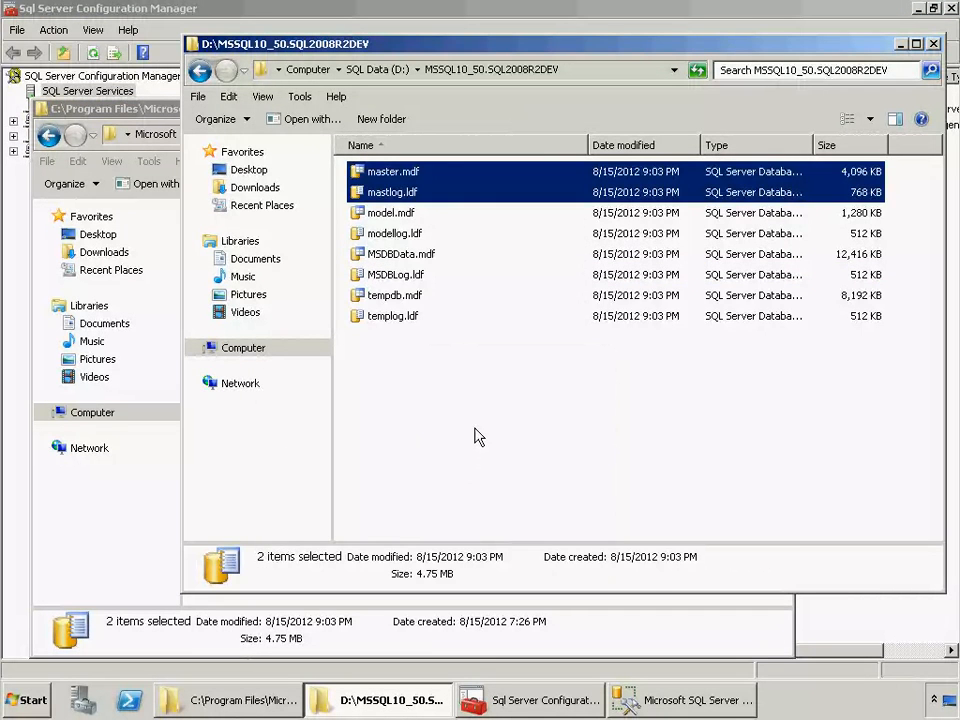
click(476, 436)
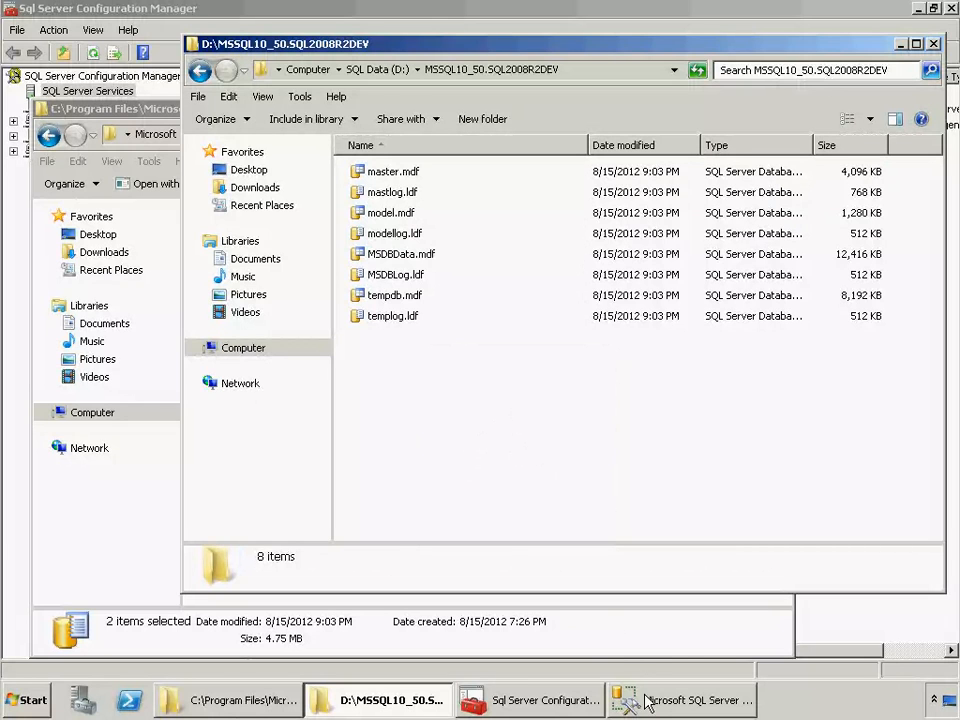
Return to Sql Server Configuration Manager and start the SQL Server (SQL2008R2DEV) service
click(536, 704)
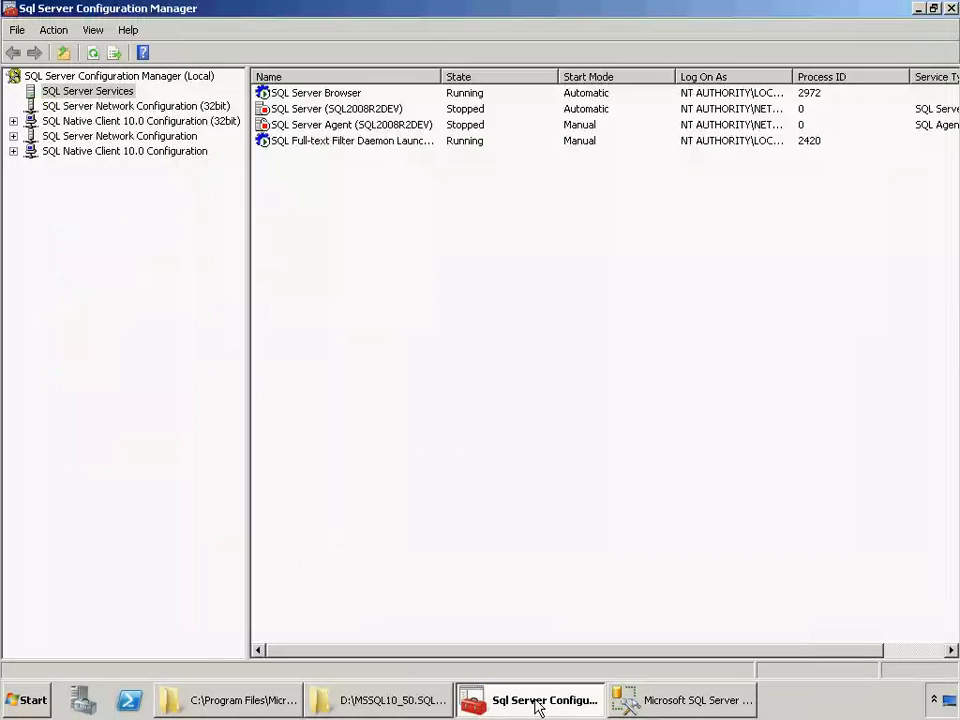
right_click(317, 110)
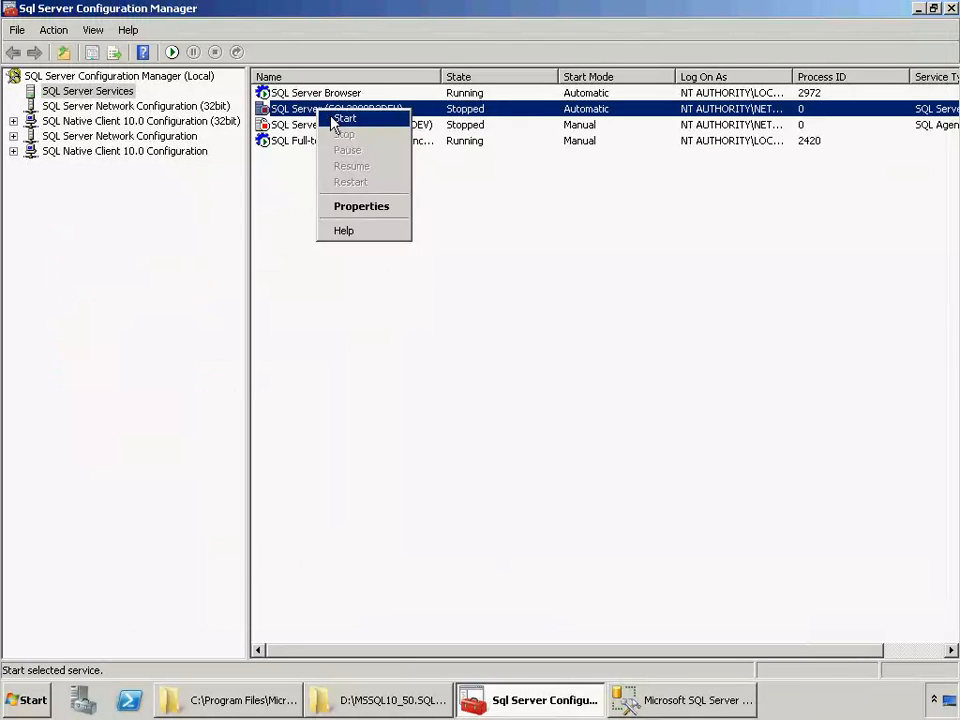
click(337, 118)
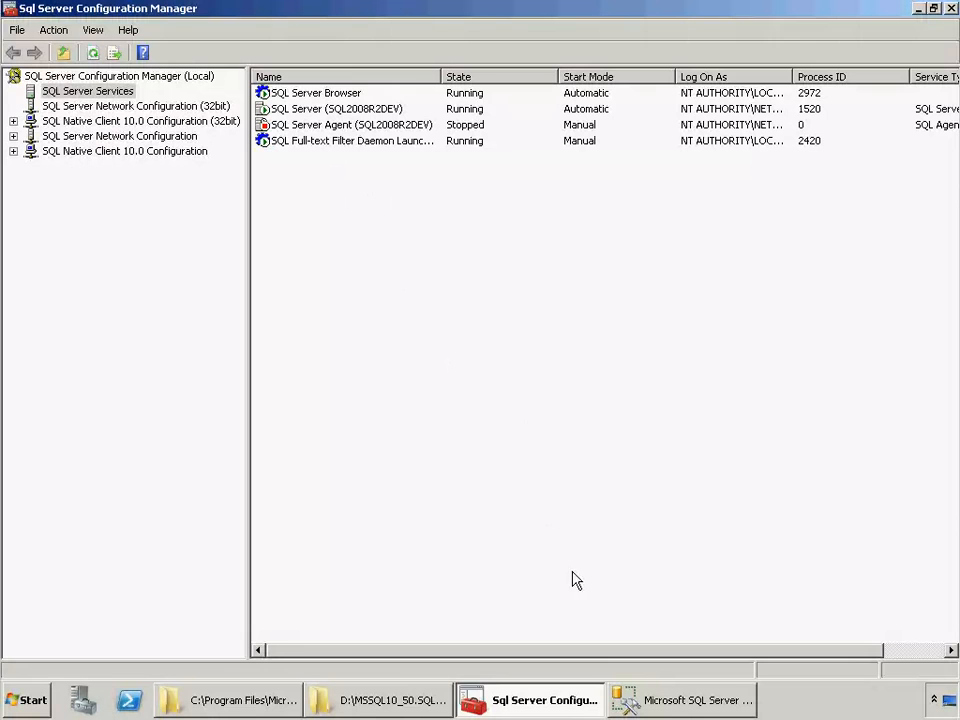
Delete the old master.mdf and mastlog.ldf from the original DATA folder under C:\Program Files
click(262, 700)
right_click(240, 254)
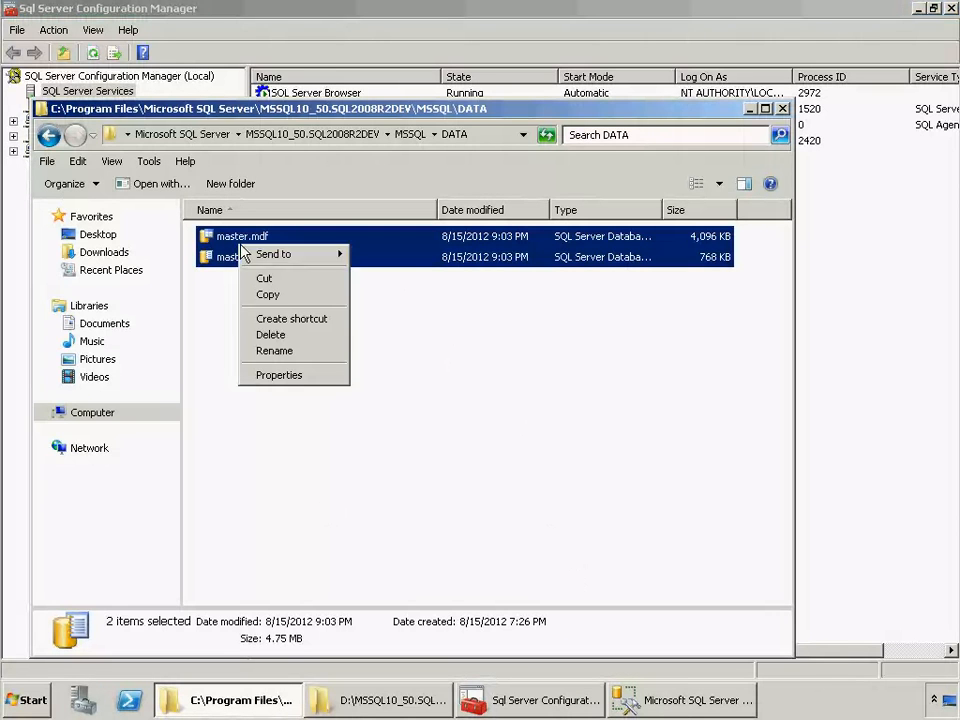
click(290, 334)
key(Return)
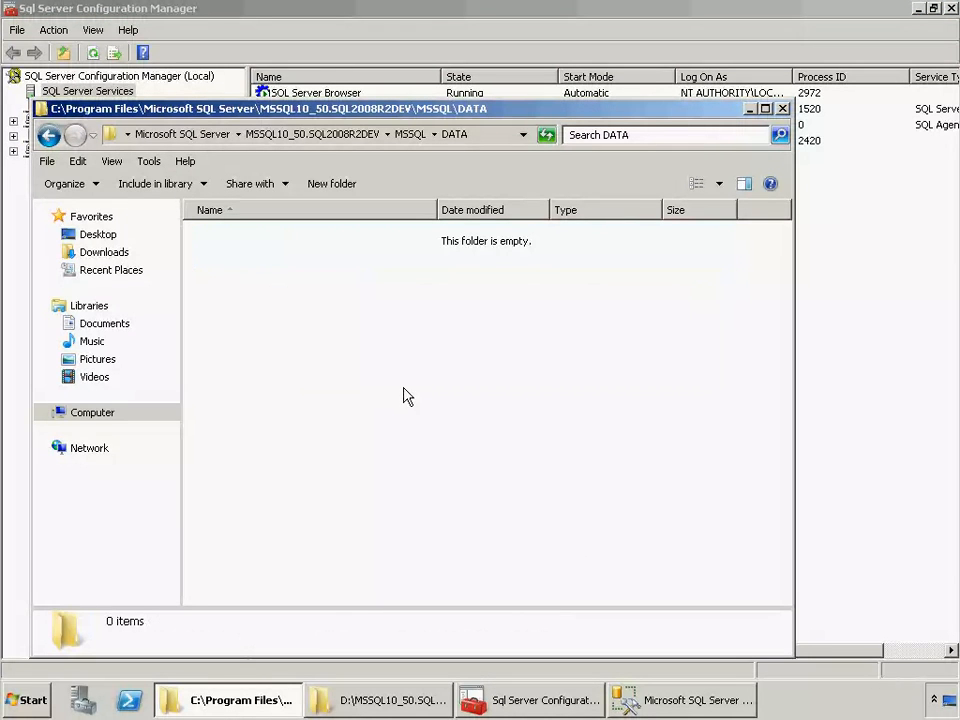
Switch to SQL Server Management Studio and check the file paths in the master database's properties
click(685, 700)
right_click(133, 213)
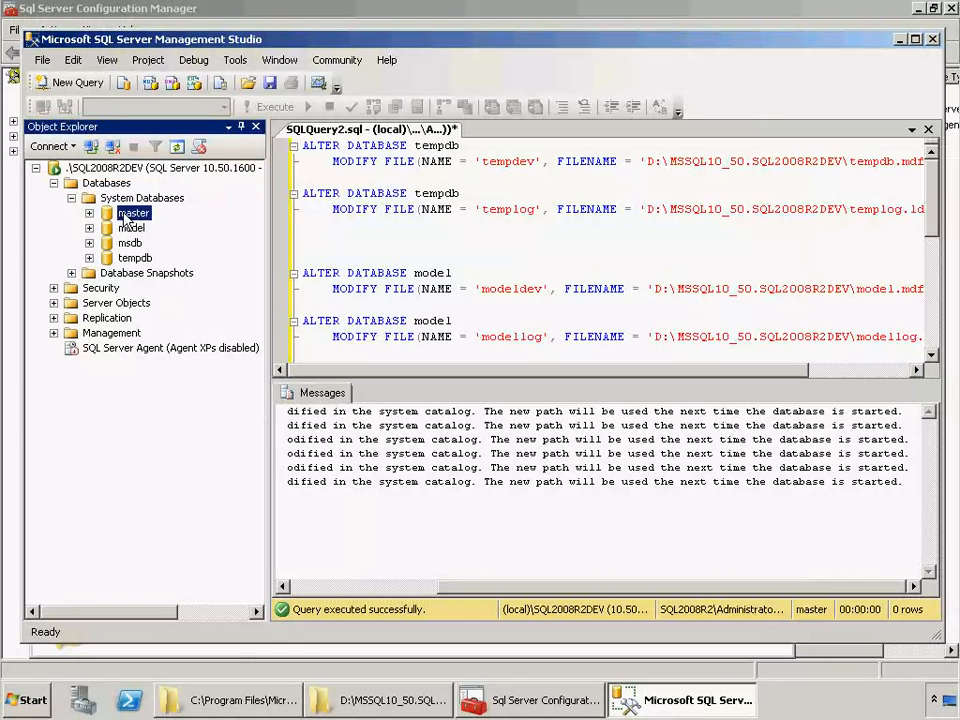
click(180, 397)
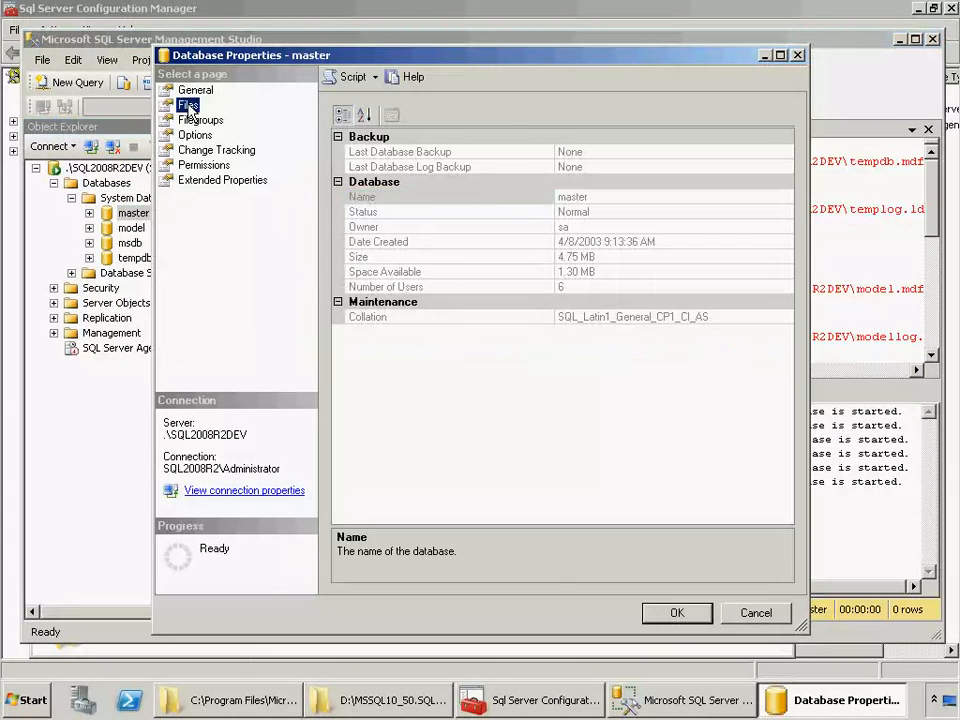
click(187, 105)
drag(446, 550, 650, 553)
click(536, 233)
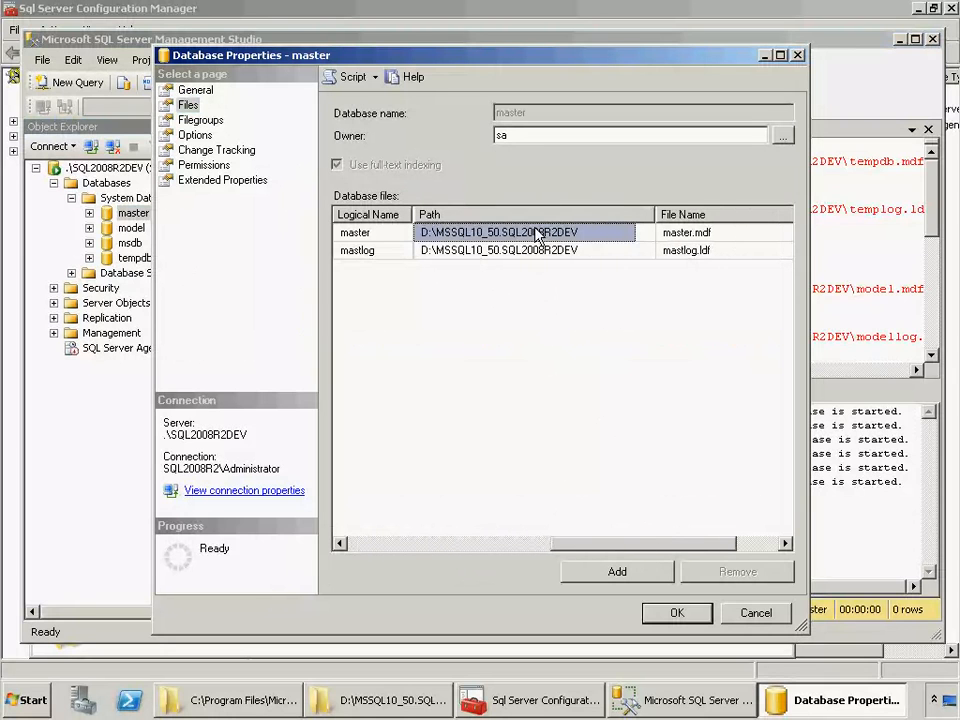